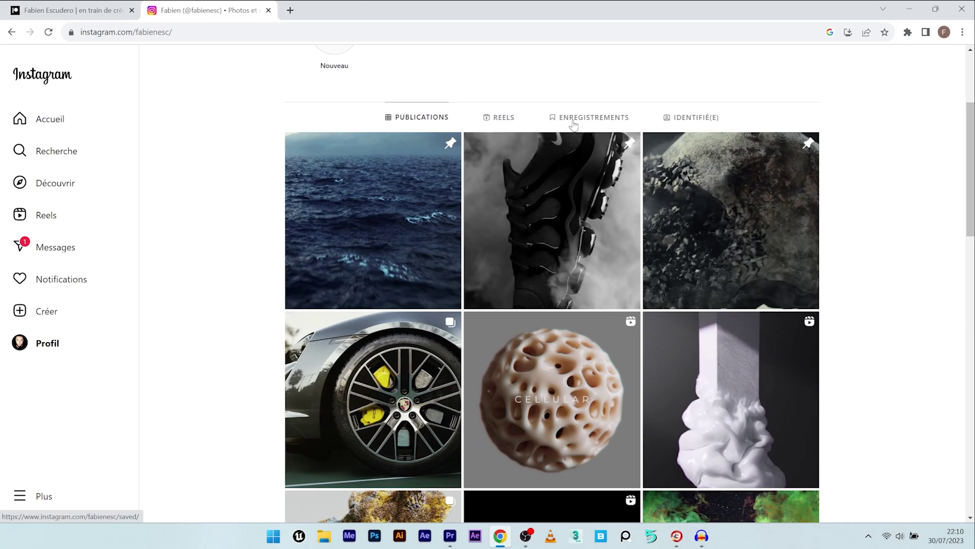
Scroll the Patreon feed and close the enlarged rope image
scroll(494, 200, "up", 7)
scroll(493, 201, "down", 1)
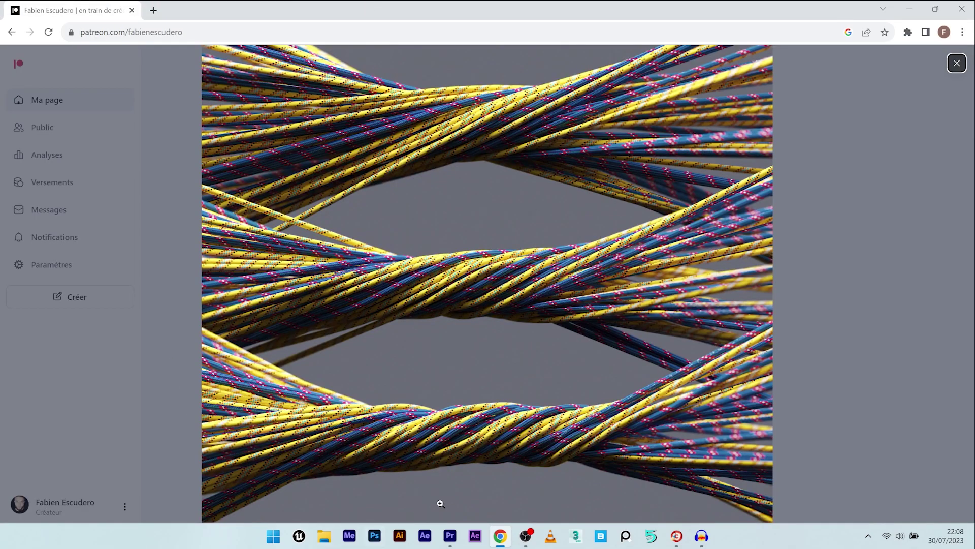
left_click(821, 398)
left_click_drag(427, 470, 644, 453)
scroll(465, 307, "down", 10)
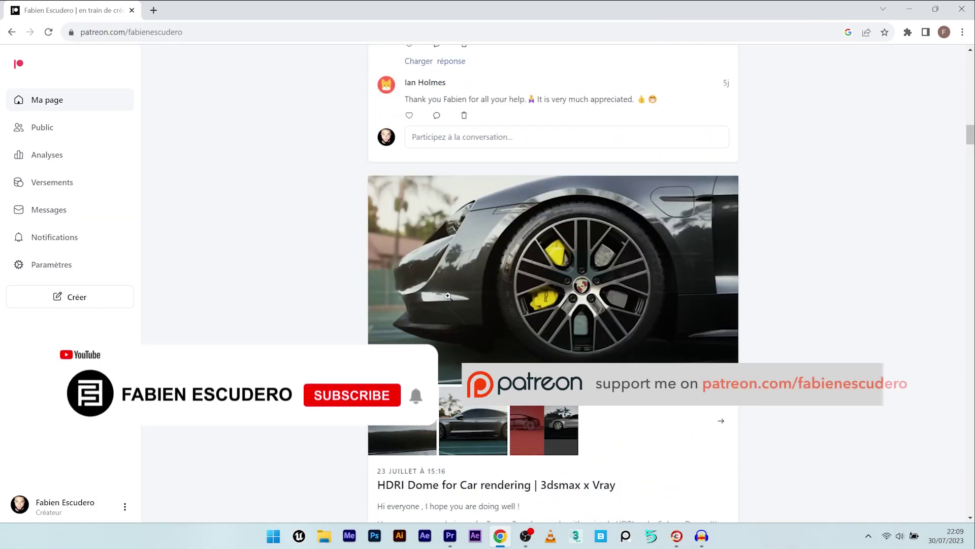
Page through the car post's full-size images, then close the gallery
left_click(448, 297)
left_click(957, 285)
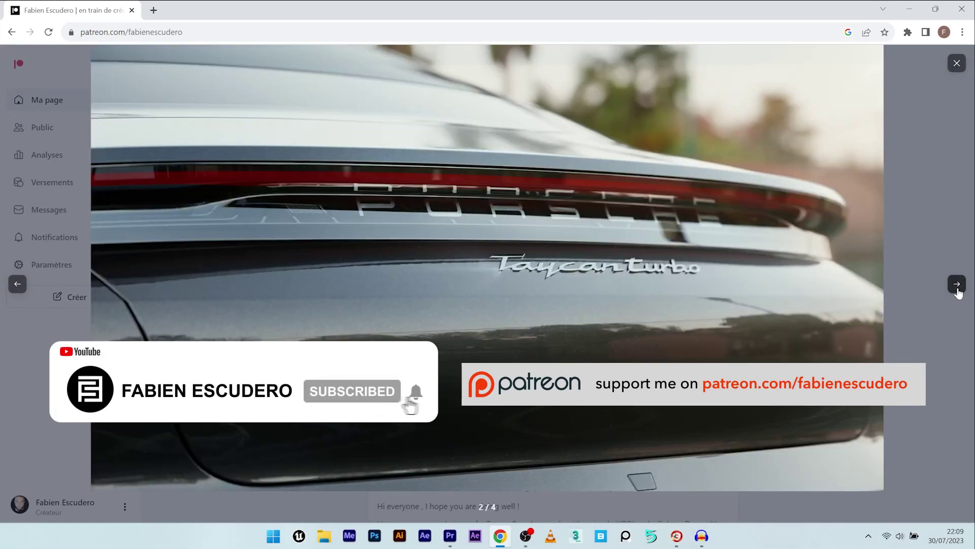
left_click(959, 290)
left_click(957, 63)
scroll(723, 279, "down", 3)
scroll(650, 260, "up", 11)
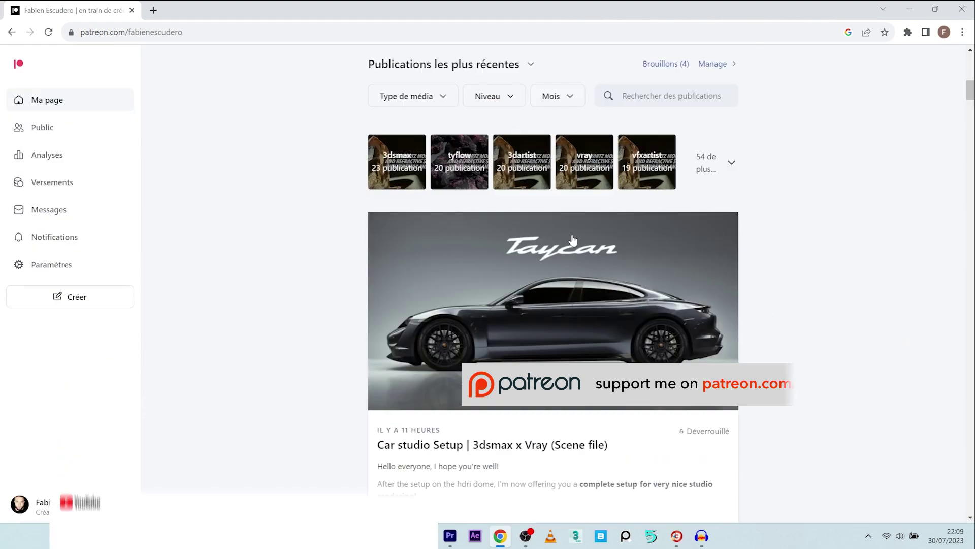
View the Taycan post image, scroll down to the rope post, then move to the empty 3ds Max scene
left_click(536, 340)
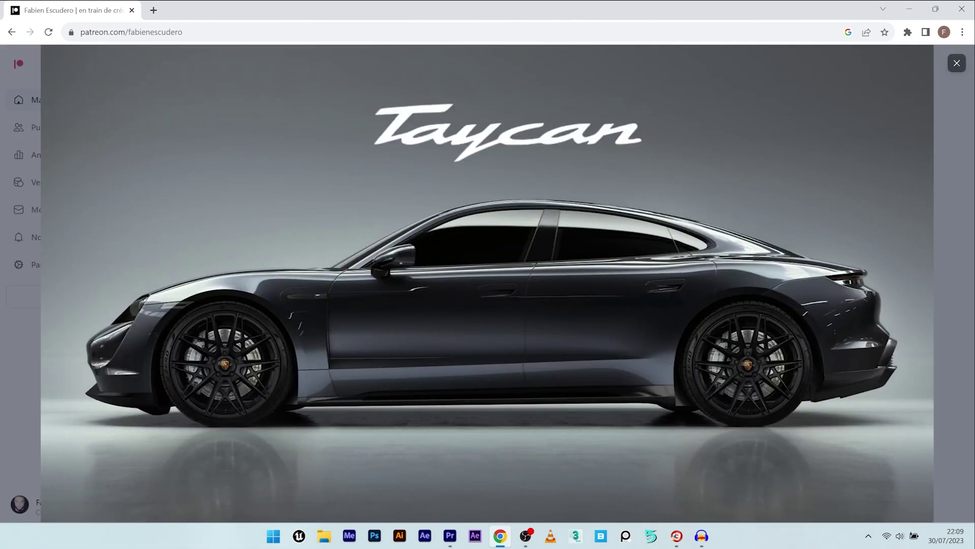
left_click(957, 63)
scroll(834, 213, "down", 1)
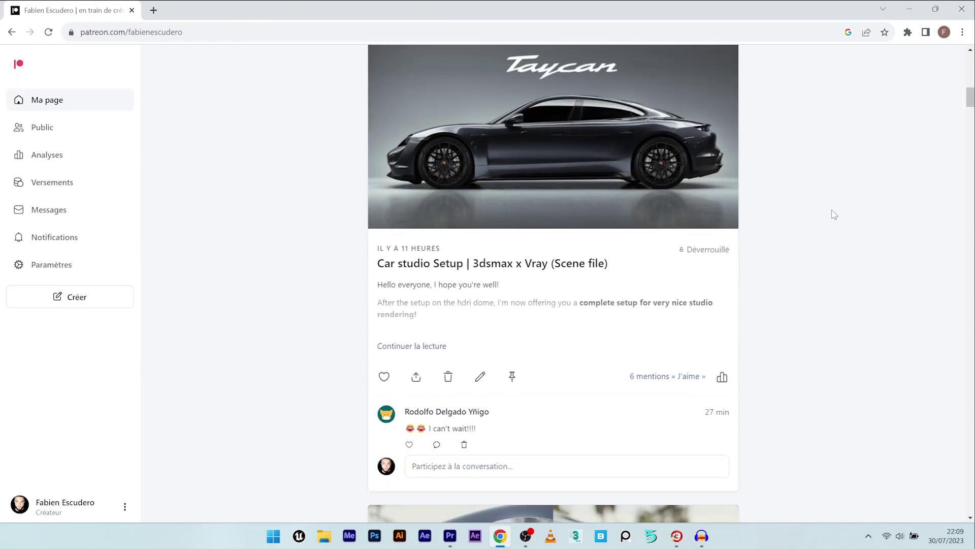
left_click_drag(971, 99, 970, 197)
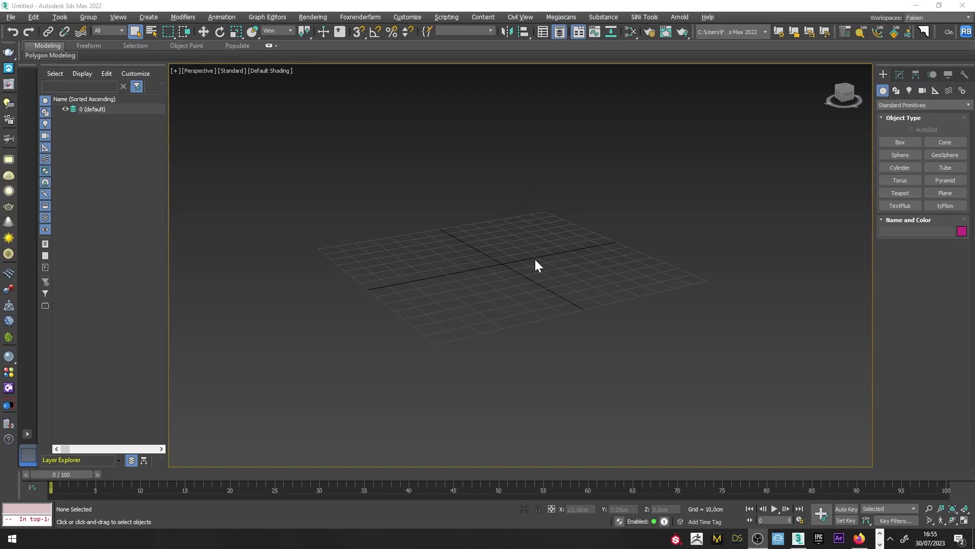
middle_click_drag(538, 264, 546, 315)
Create a 50 × 50 cm plane on the grid
left_click(944, 194)
middle_click_drag(410, 308, 349, 294, "alt")
left_click_drag(278, 286, 400, 324)
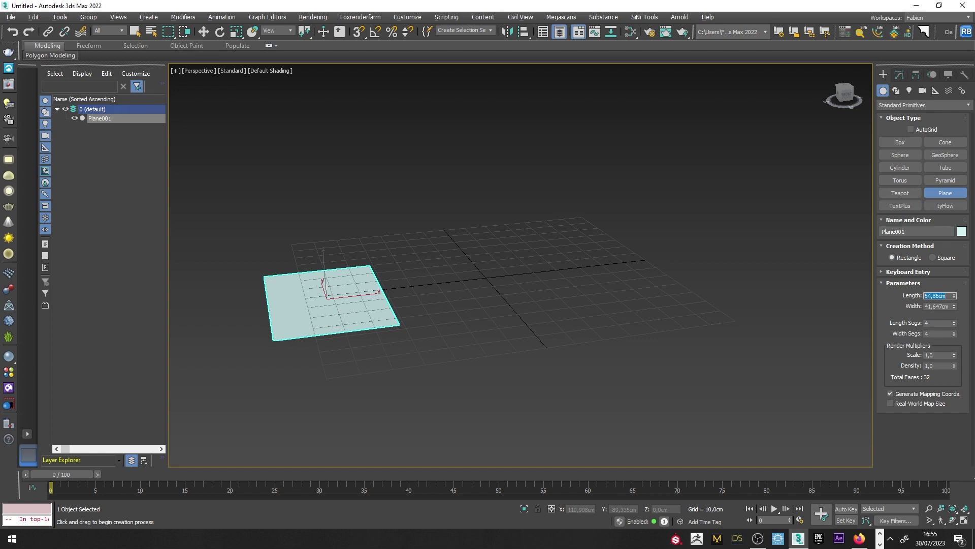
type("50")
key("Tab")
key("Return")
middle_click_drag(337, 295, 354, 278)
right_click(350, 273)
Rotate the plane 90° so it stands upright
right_click(358, 280)
left_click(368, 298)
scroll(365, 291, "up", 2)
left_click_drag(319, 246, 359, 239)
key("a")
middle_click_drag(359, 238, 348, 257, "alt")
Shift-move the plane to clone an independent copy, Plane002, on the opposite side
right_click(326, 226)
left_click(338, 234)
scroll(335, 229, "down", 1)
left_click_drag(346, 257, 702, 249, "shift")
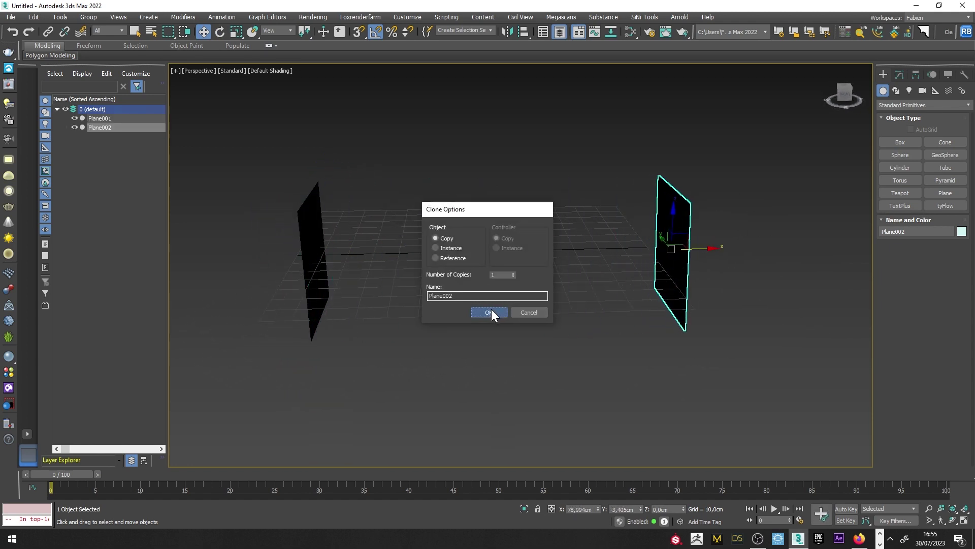
left_click(489, 312)
middle_click_drag(492, 312, 631, 283, "alt")
Create a tyFlow object and open its flow editor
left_click(946, 205)
left_click(760, 282)
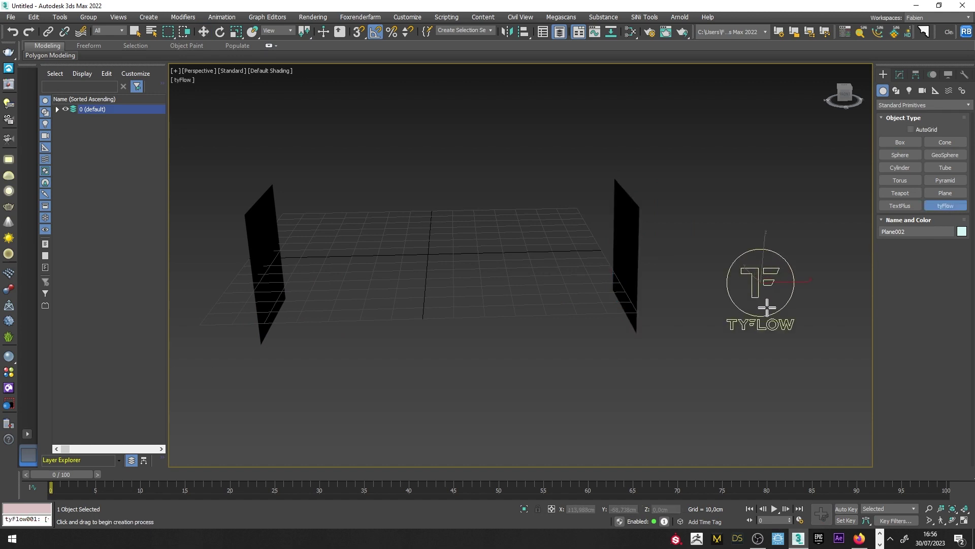
left_click(899, 74)
left_click(919, 239)
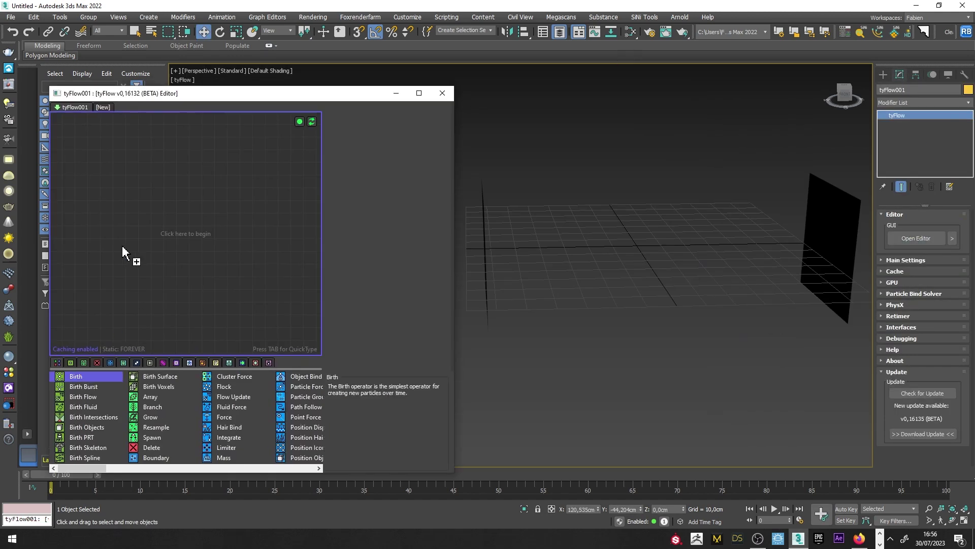
Add a Birth event (End 0, Total 30) with Position Object placing particles on Plane001
left_click_drag(122, 246, 96, 145)
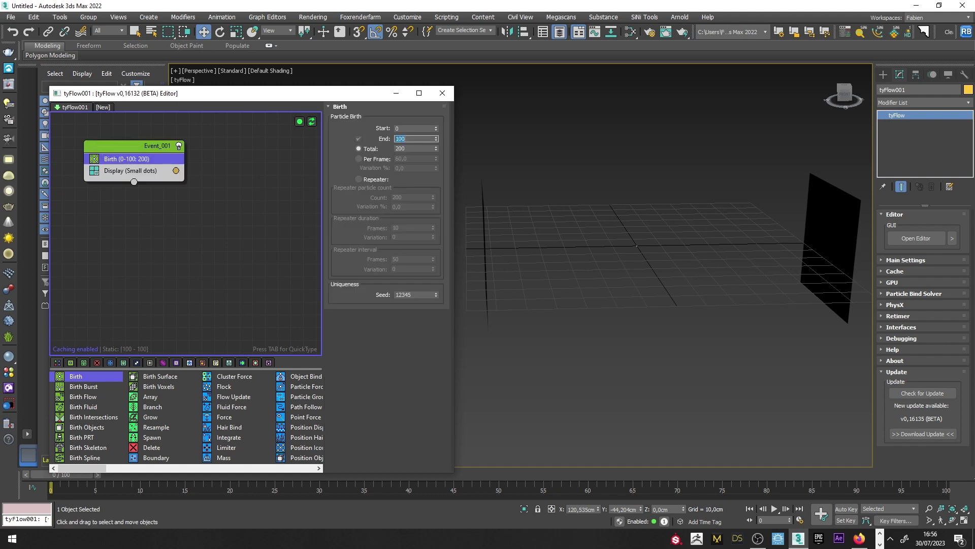
key("Tab")
key("Tab")
type("pos")
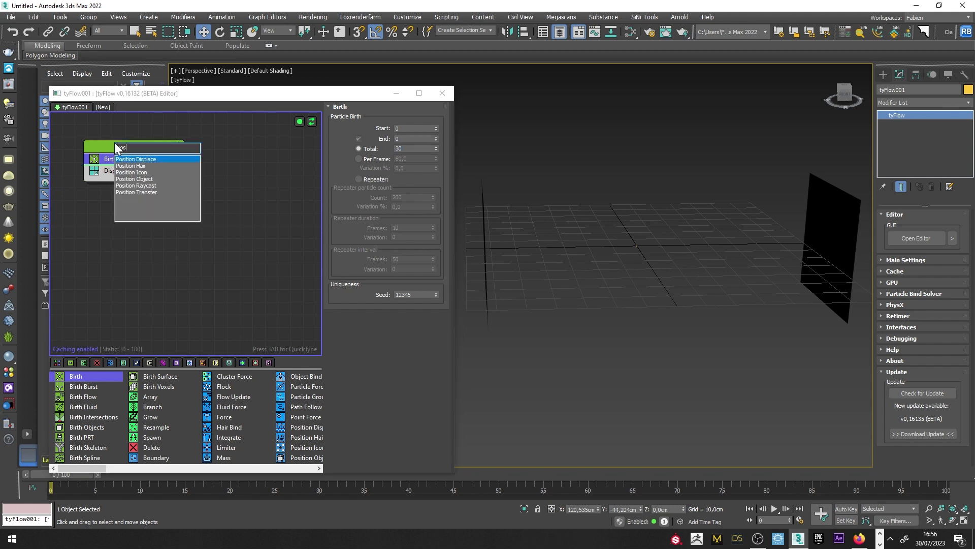
left_click(148, 179)
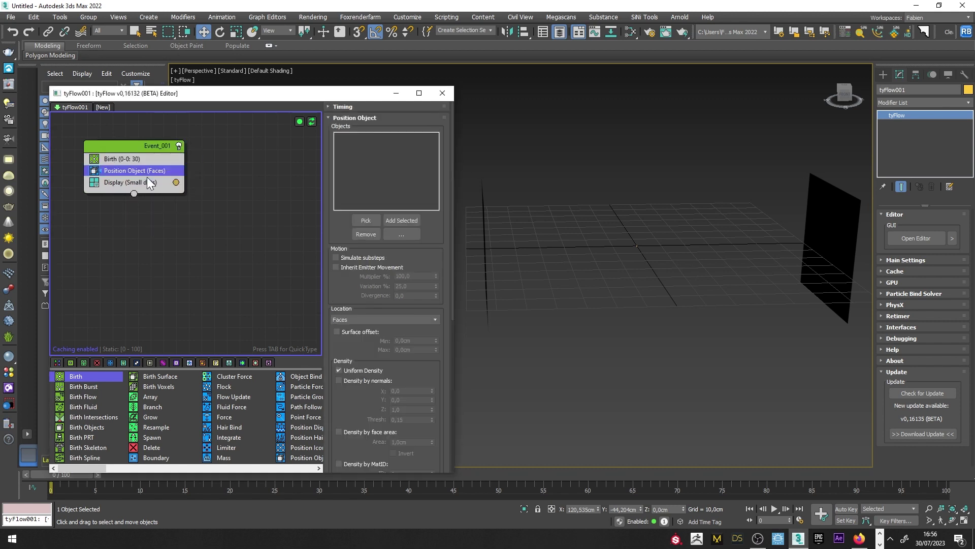
left_click(484, 228)
middle_click_drag(497, 249, 559, 172, "alt")
middle_click_drag(583, 218, 498, 226, "alt")
Copy and paste the first event to duplicate it
left_click(131, 147)
right_click(132, 147)
left_click(203, 154)
right_click(246, 153)
left_click(247, 155)
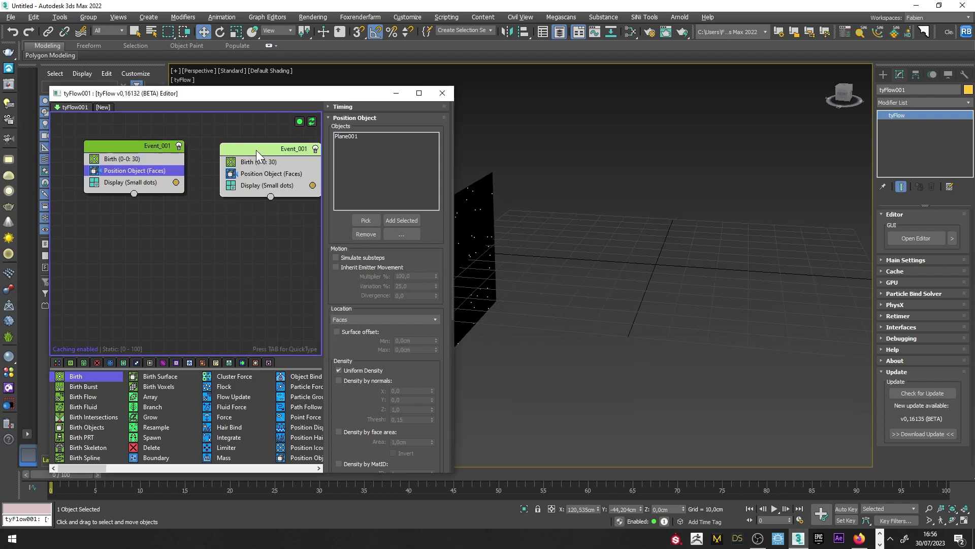
In the copied event, swap Position Object's source from Plane001 to Plane002
left_click(251, 172)
left_click(355, 137)
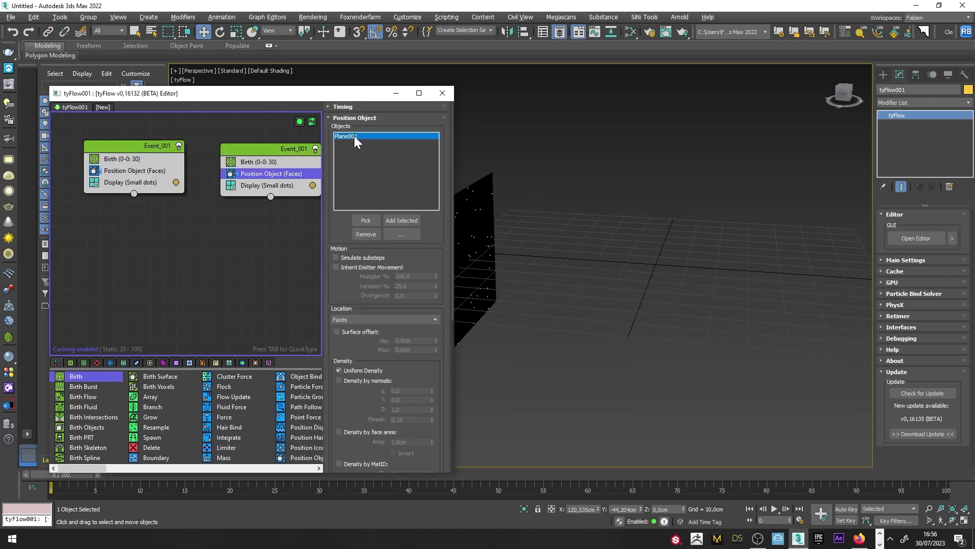
left_click(366, 234)
middle_click_drag(727, 279, 619, 270, "alt")
left_click(366, 221)
left_click(854, 251)
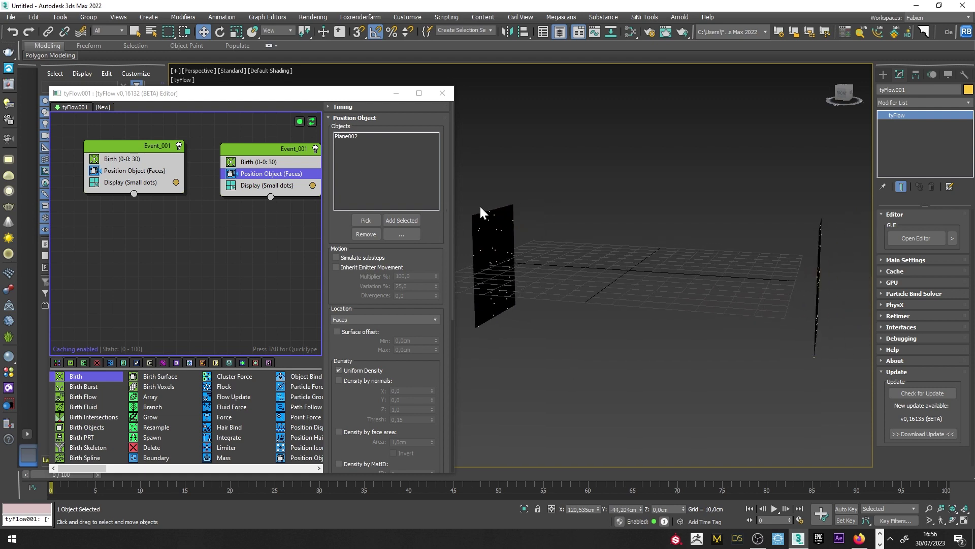
middle_click_drag(526, 239, 622, 249, "alt")
middle_click_drag(718, 276, 706, 287, "alt")
key("Tab")
Add a Set Target operator in From Neighbors mode, keeping the target channel name
type("set")
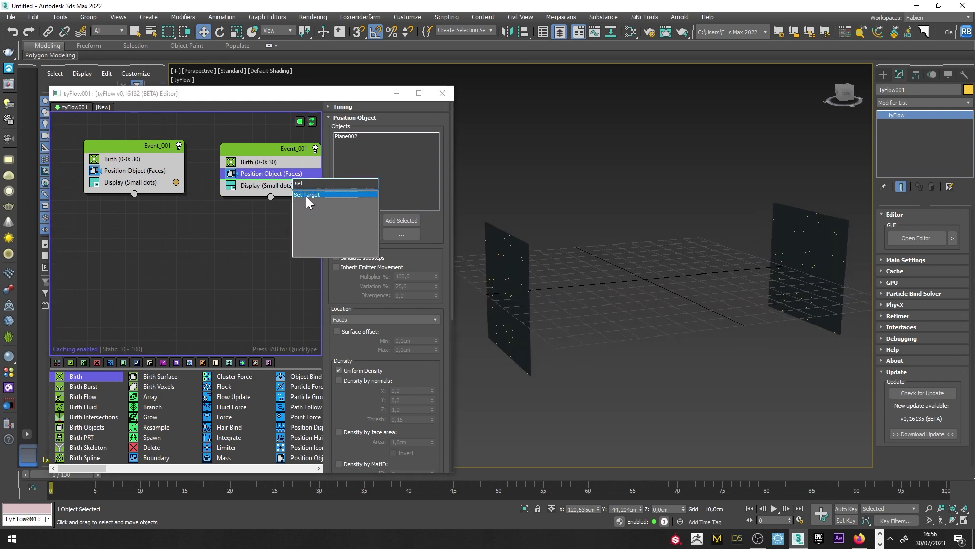
left_click(306, 196)
left_click(434, 150)
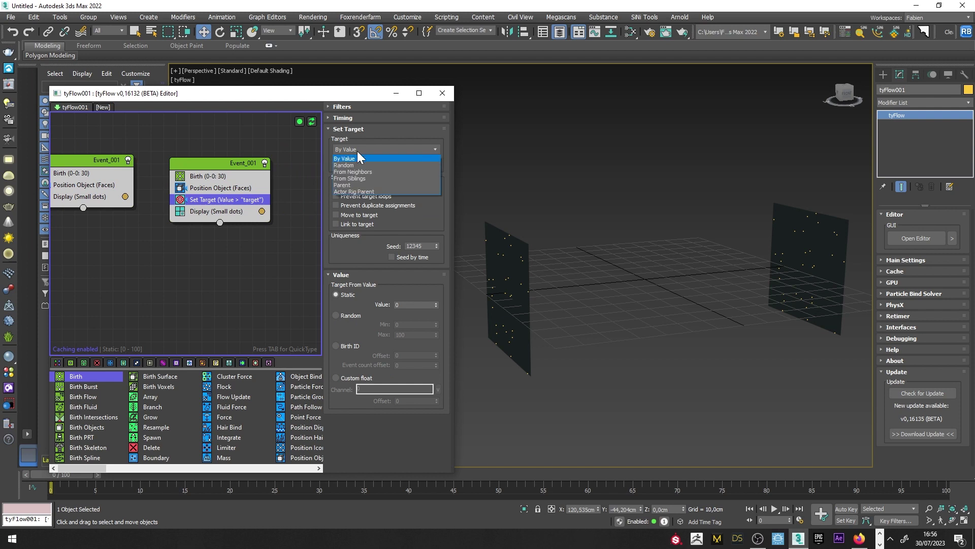
left_click(355, 172)
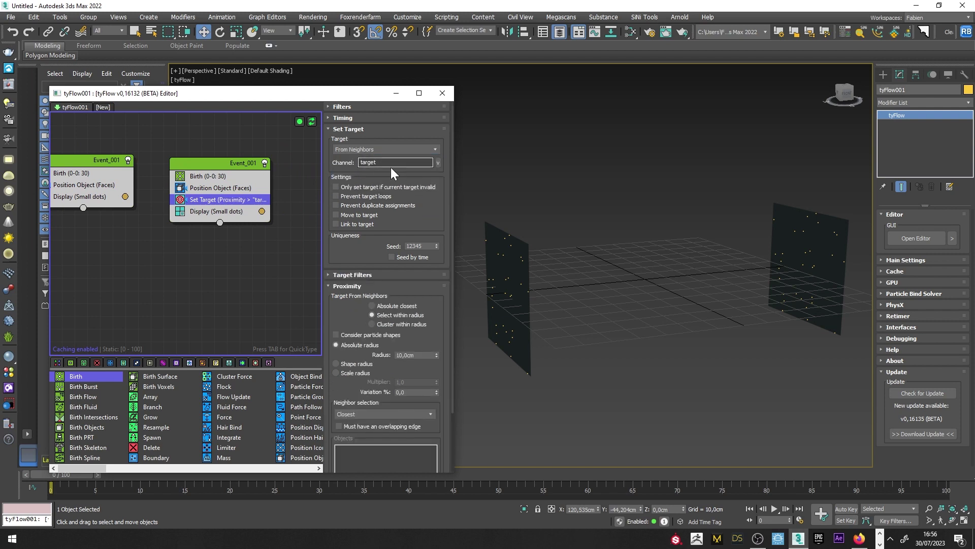
double_click(392, 163)
key("Return")
Set Target Filters to exclude this event's own particles
scroll(361, 248, "down", 3)
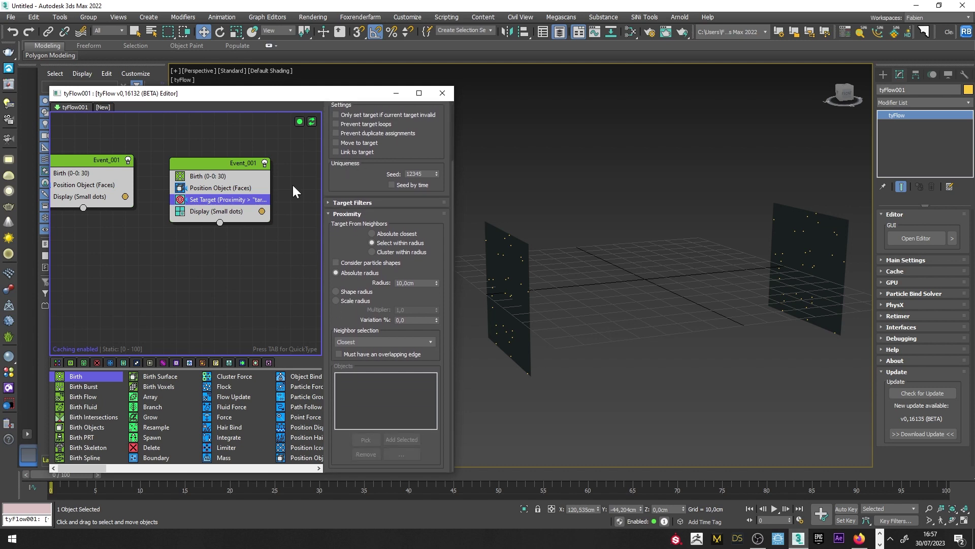
left_click(359, 203)
scroll(358, 202, "down", 4)
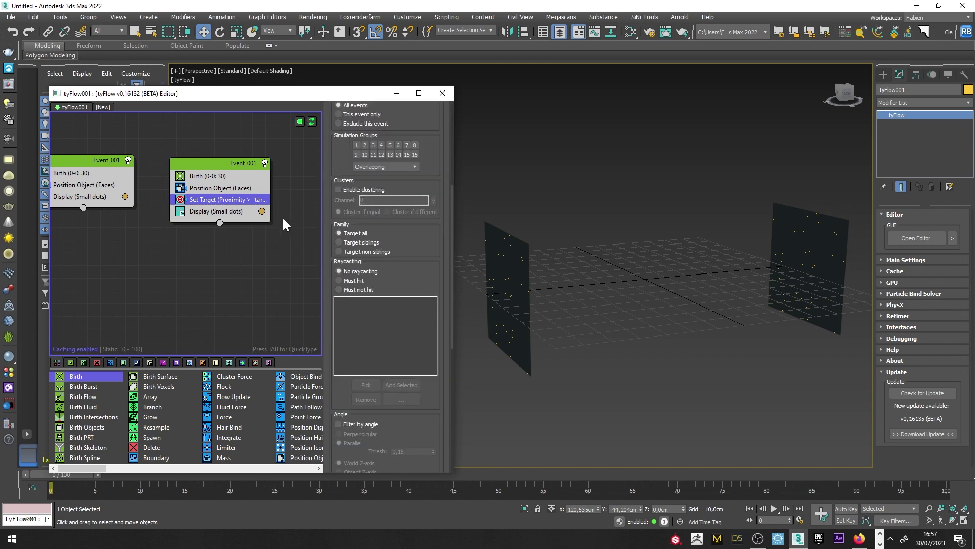
scroll(370, 184, "up", 2)
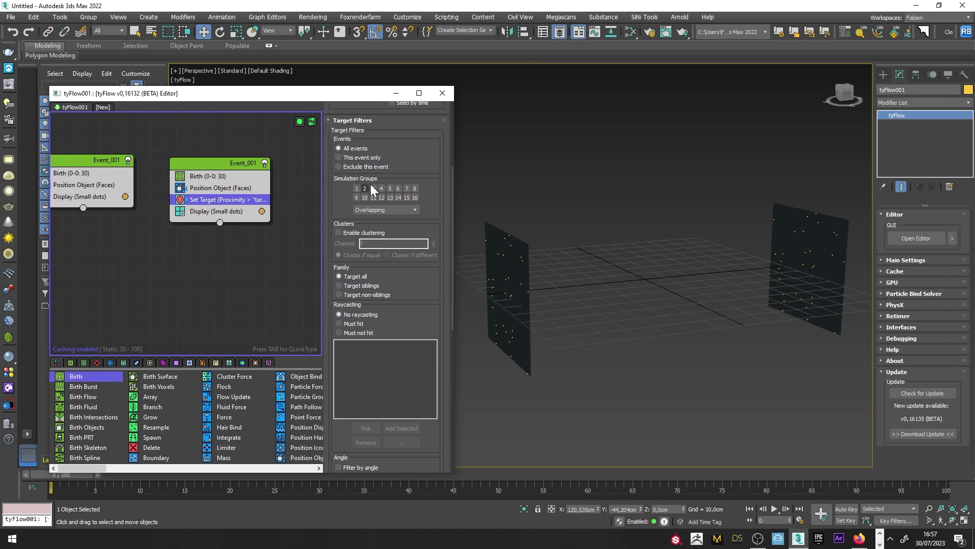
left_click(367, 168)
Set the Proximity Radius to 1000 cm
left_click_drag(396, 300, 385, 211)
left_click_drag(384, 268, 377, 202)
left_click_drag(402, 308, 381, 159)
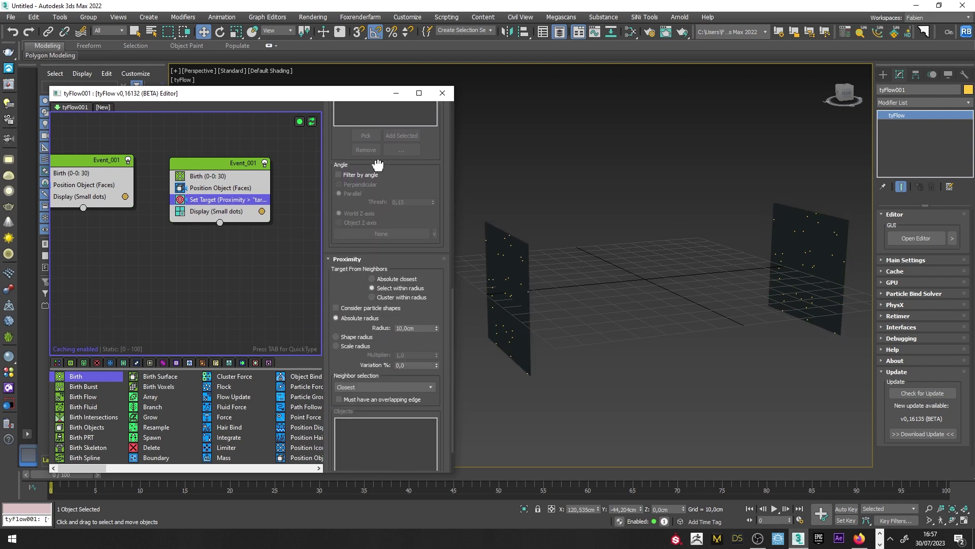
left_click_drag(415, 326, 374, 326)
type("1000")
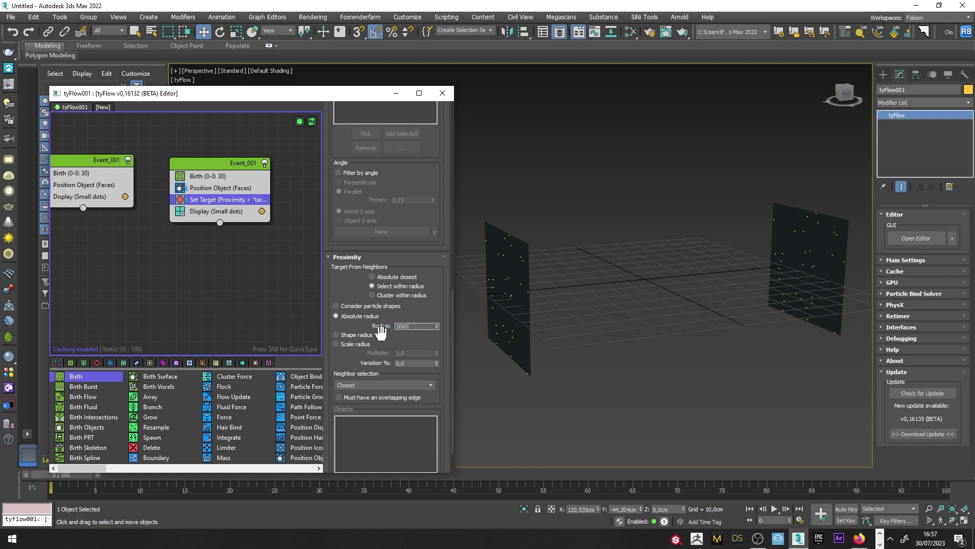
left_click(240, 200)
key("Tab")
Add a Find Target operator controlled by time, with a value of 20
type("fin")
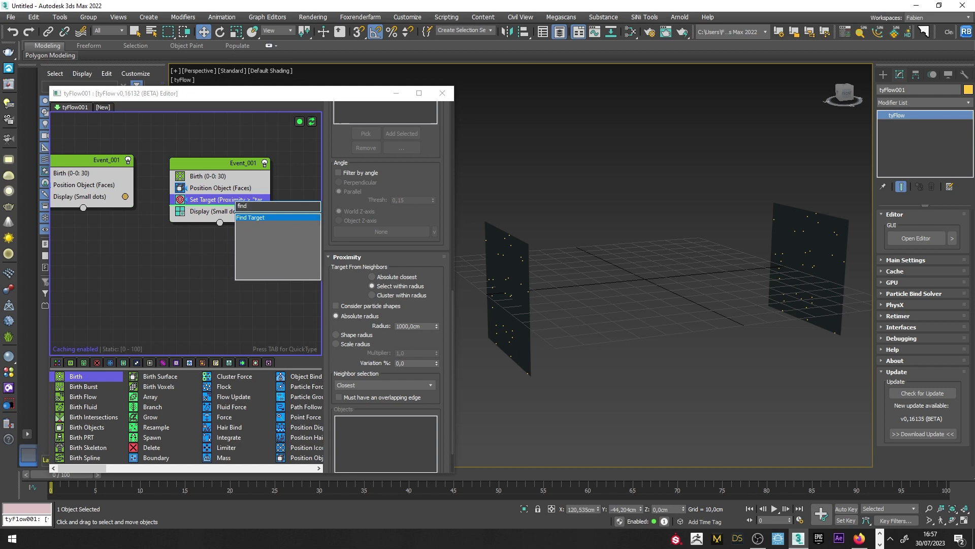
type("d")
key("Return")
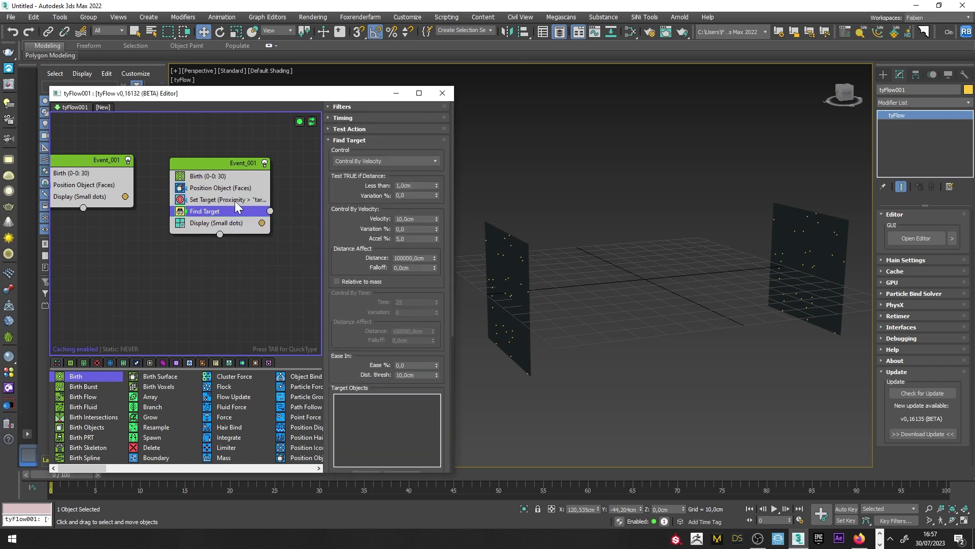
left_click(358, 162)
left_click(369, 176)
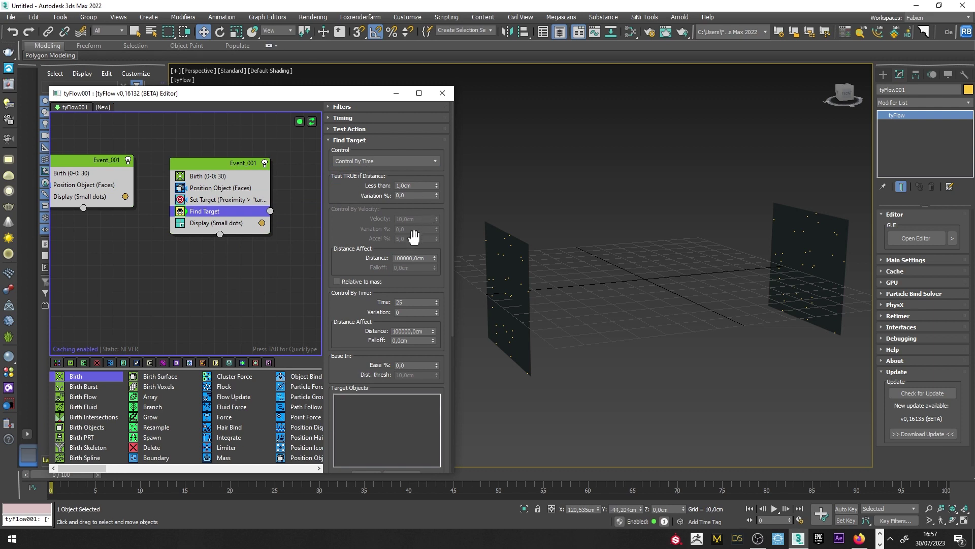
left_click(409, 302)
type("20")
left_click_drag(346, 358, 344, 123)
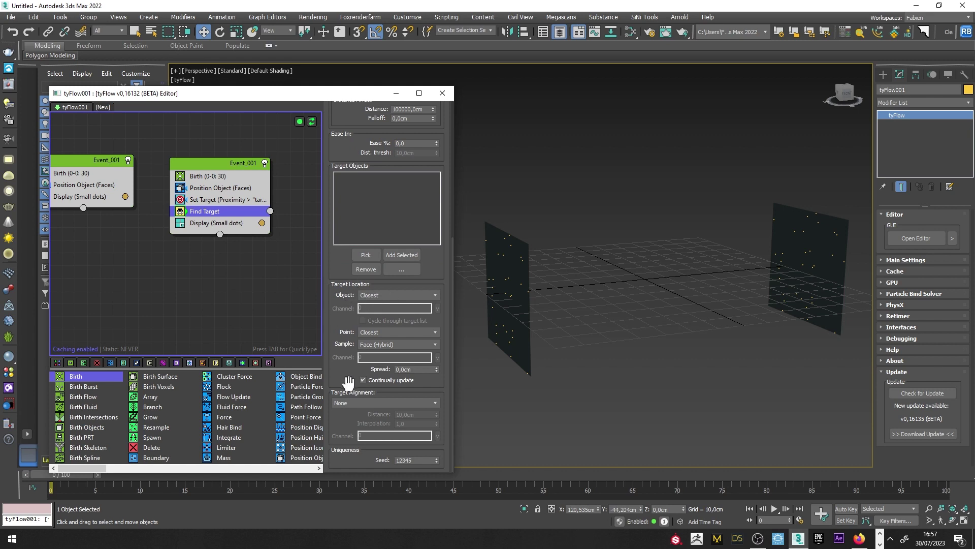
Aim Find Target at Particle Target channel target1 and scrub to watch particles travel
left_click(378, 332)
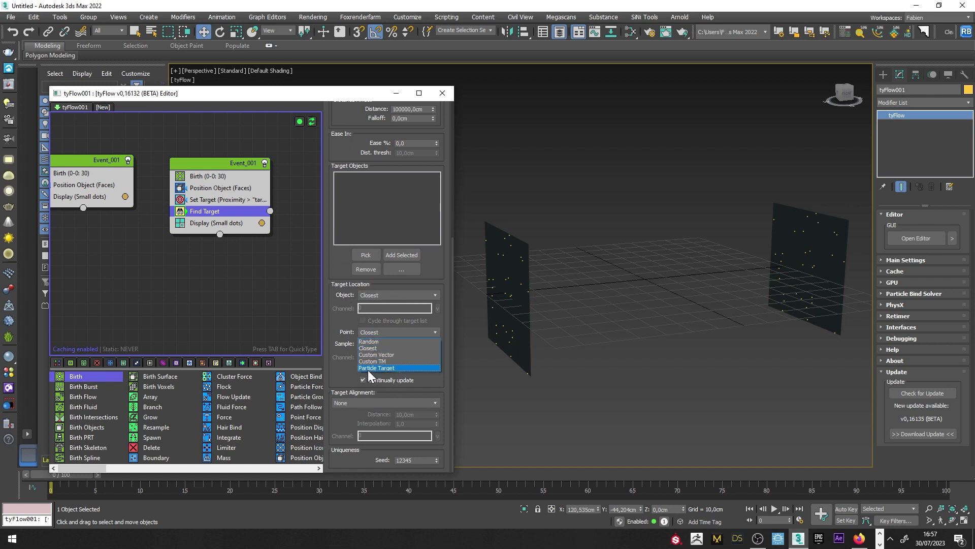
left_click(364, 367)
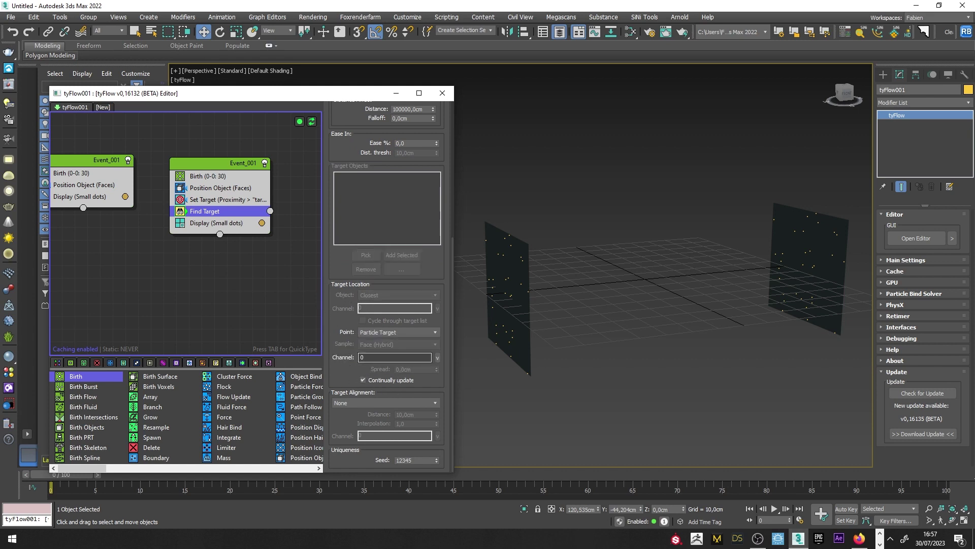
left_click(437, 357)
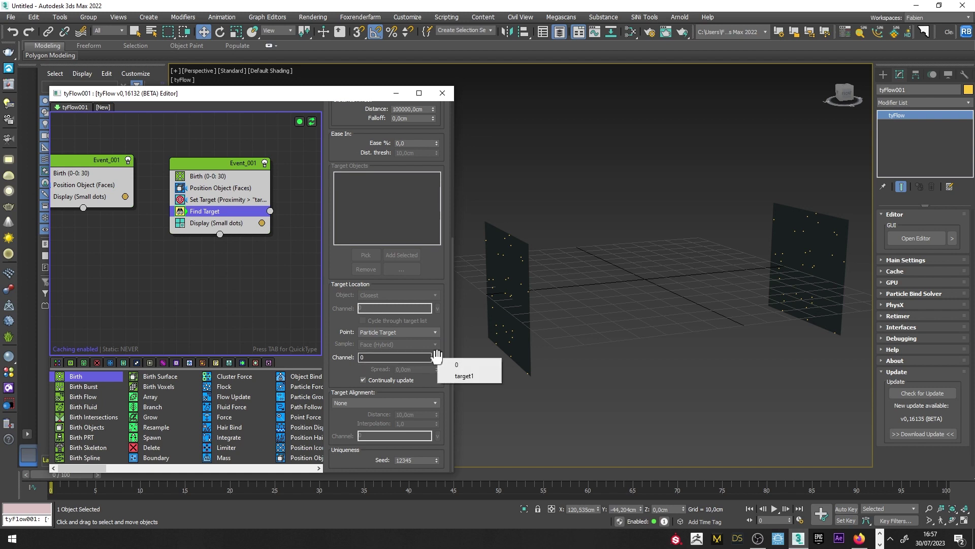
left_click(471, 378)
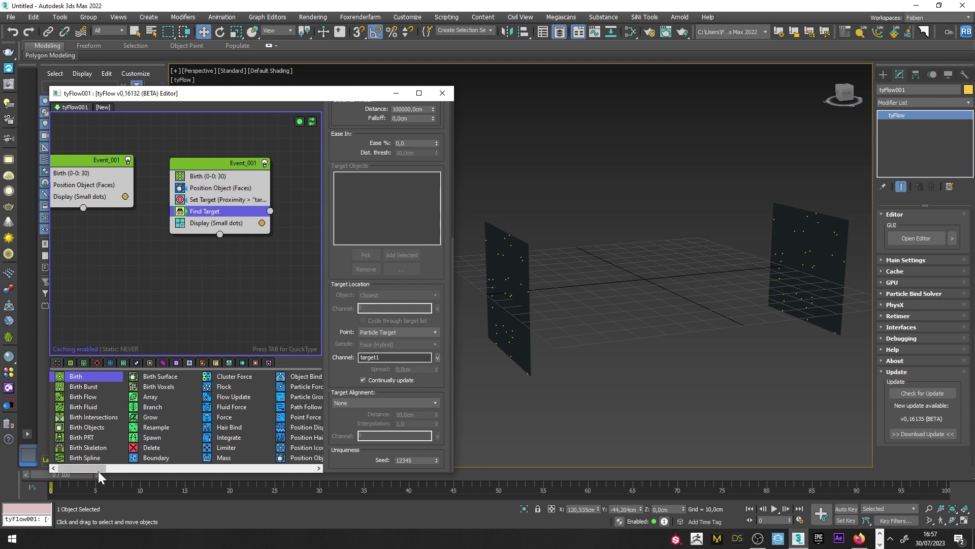
left_click_drag(67, 477, 158, 474)
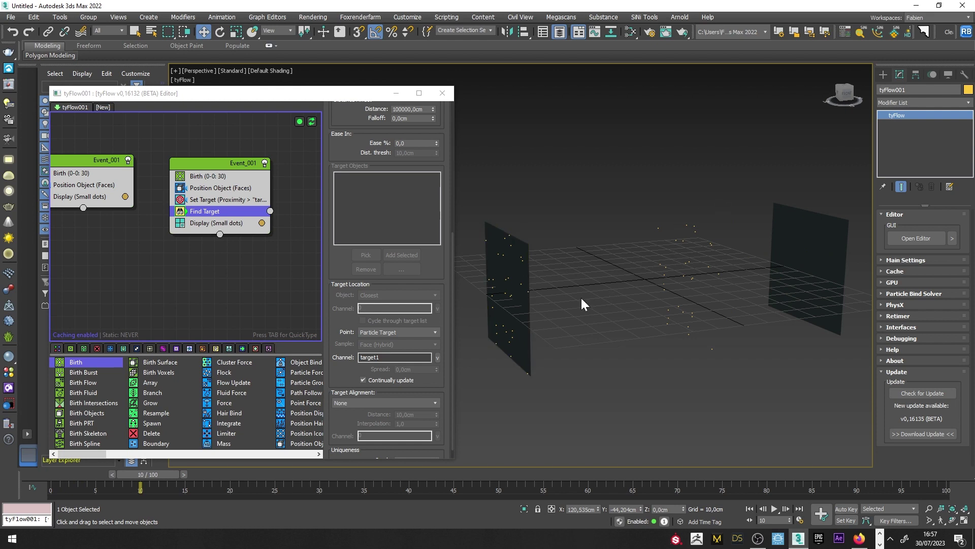
left_click_drag(163, 477, 54, 485)
middle_click_drag(711, 232, 680, 222, "alt")
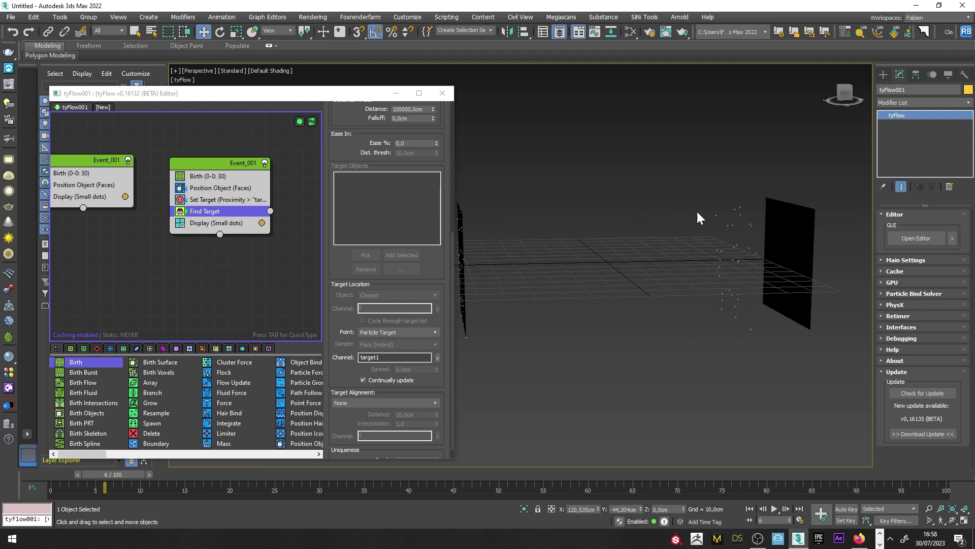
Insert a Spawn operator into Event_001 via the 'sp' quick search
key("Tab")
type("sp")
key("Return")
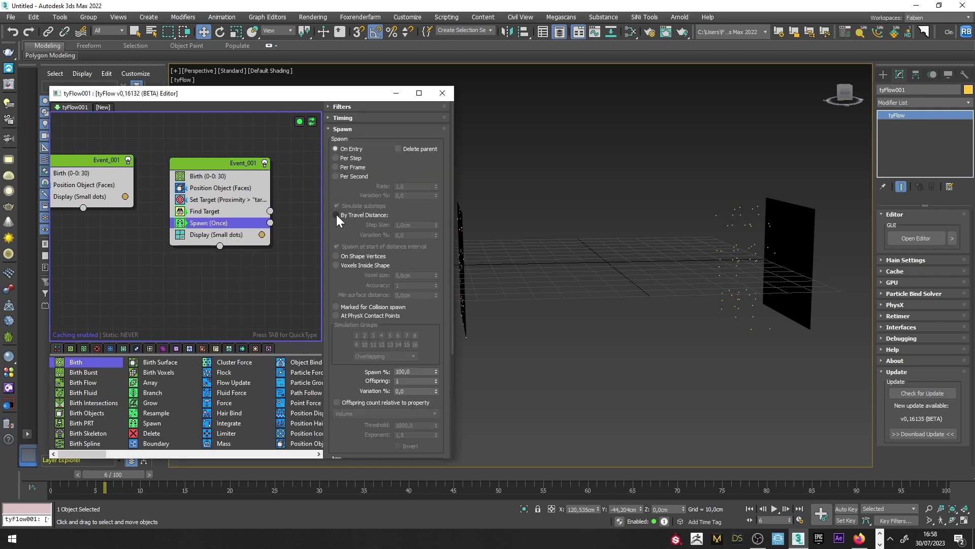
Set Spawn to By Travel Distance and drag a Display operator out into new Event_003
left_click(363, 214)
middle_click_drag(216, 245, 140, 252)
left_click(131, 238)
left_click_drag(144, 240, 253, 253)
middle_click_drag(279, 265, 225, 268)
Colour Event_003 lime green and wire Spawn's output into it
left_click(276, 268)
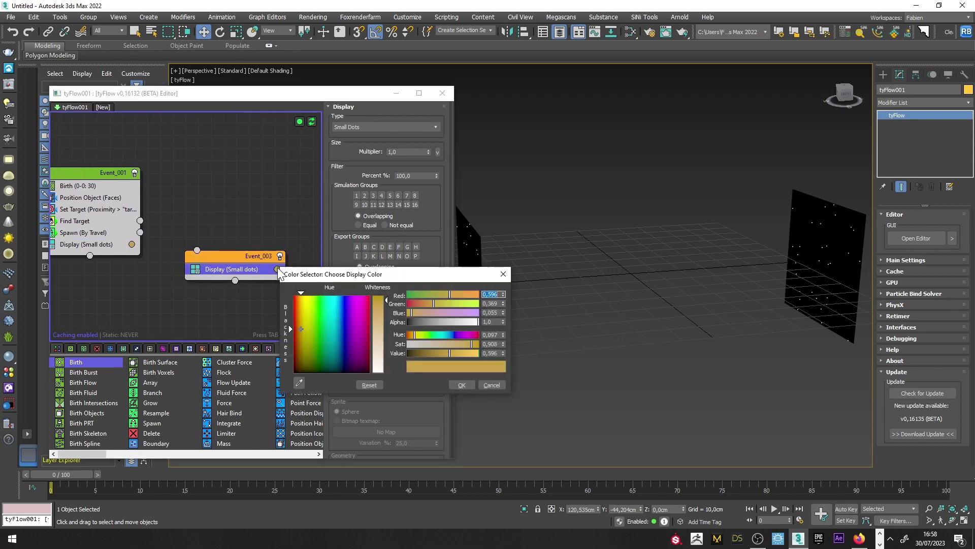
left_click(313, 296)
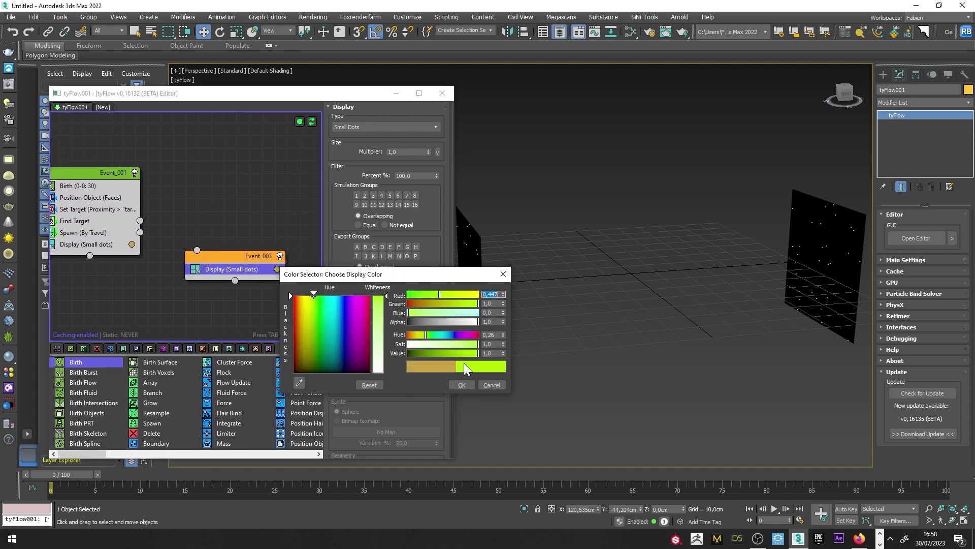
left_click(461, 385)
middle_click_drag(74, 235, 103, 231)
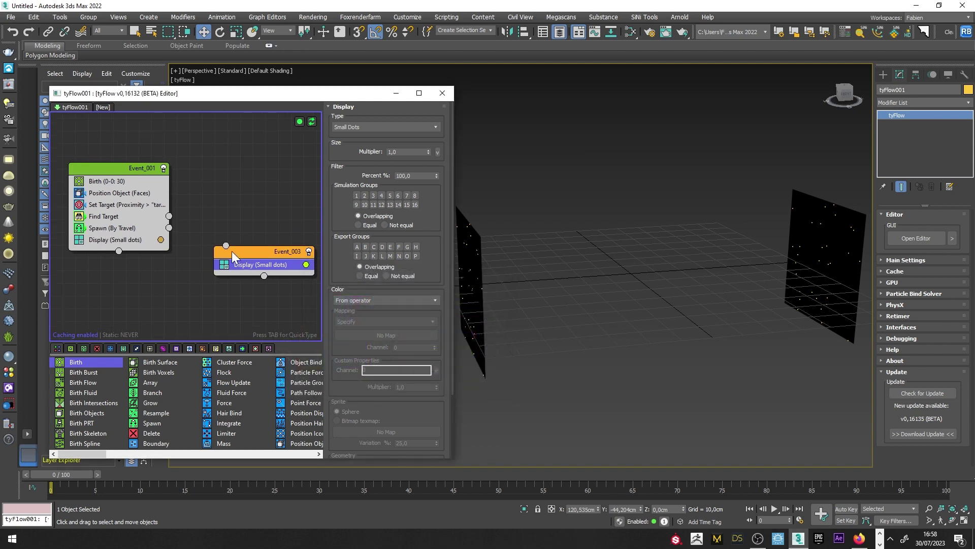
left_click_drag(226, 245, 226, 246)
Scrub to frame 19, then set Spawn's Step Size to 0,5cm for denser trails
left_click_drag(60, 471, 224, 459)
key("w")
middle_click_drag(508, 285, 531, 305, "alt")
mouse_move(616, 271)
middle_mouse_down("alt")
mouse_move(670, 309)
mouse_move(620, 276)
middle_mouse_up("alt")
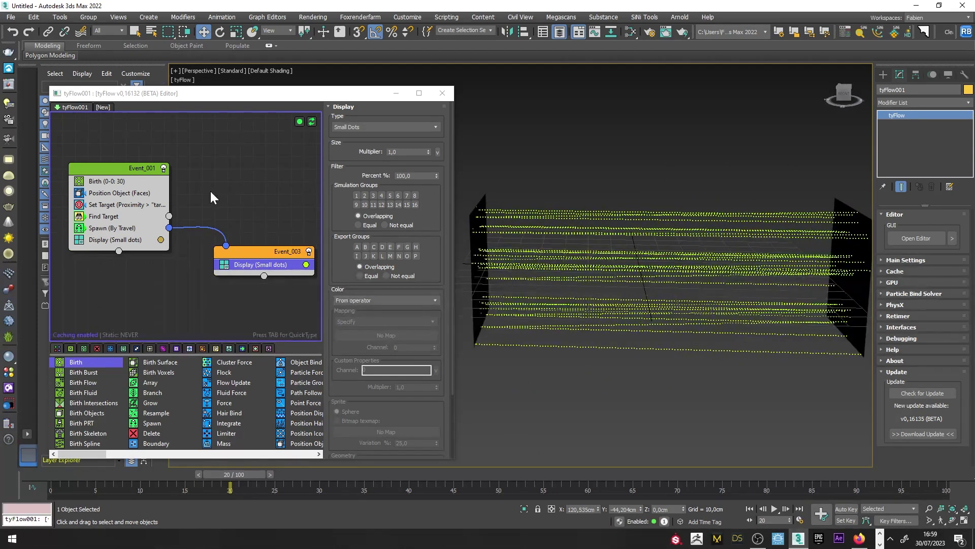
left_click(131, 229)
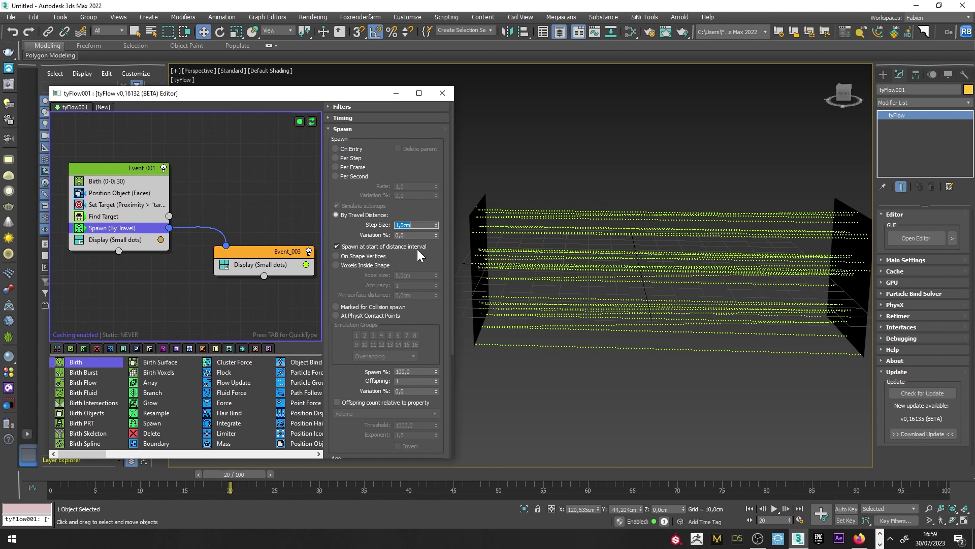
key("Return")
key("Return")
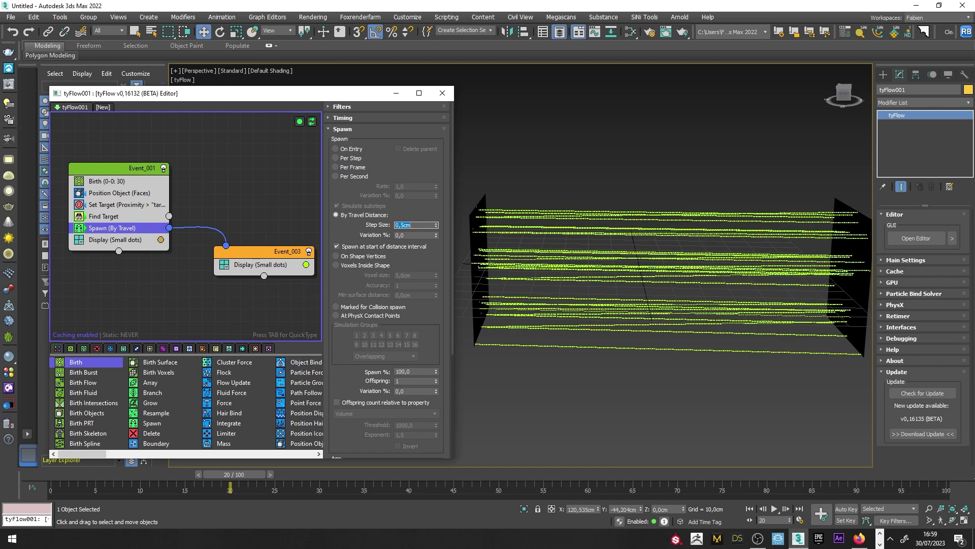
middle_click_drag(756, 254, 710, 287, "alt")
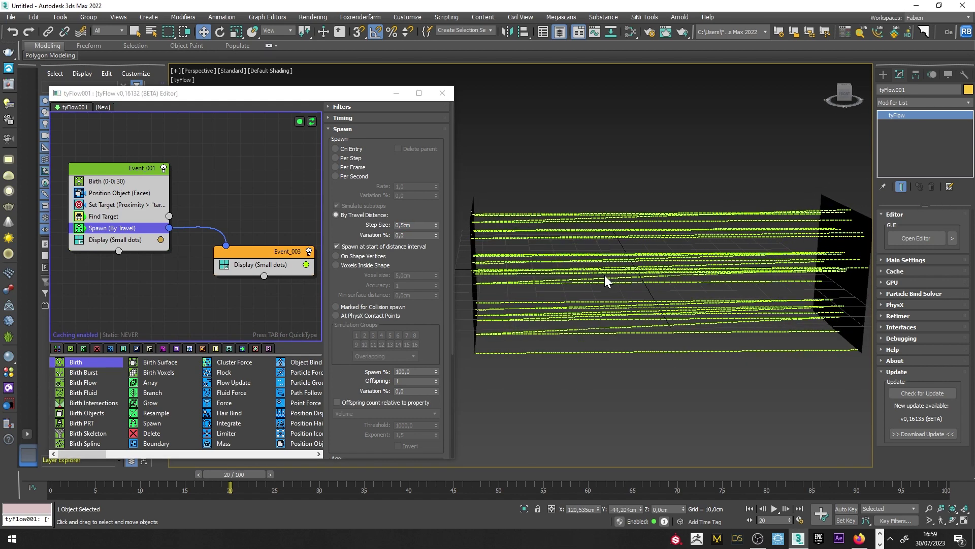
middle_click_drag(251, 274, 205, 257)
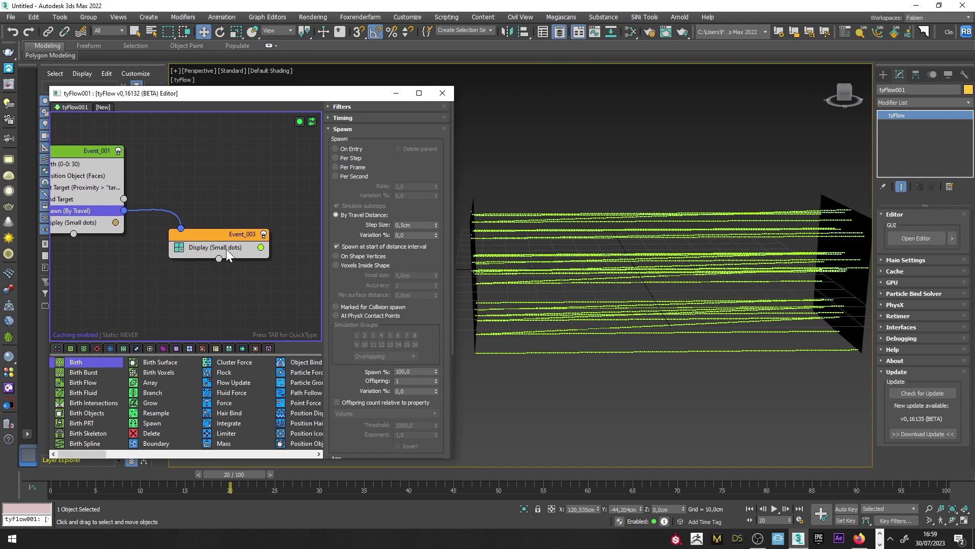
left_click(227, 248)
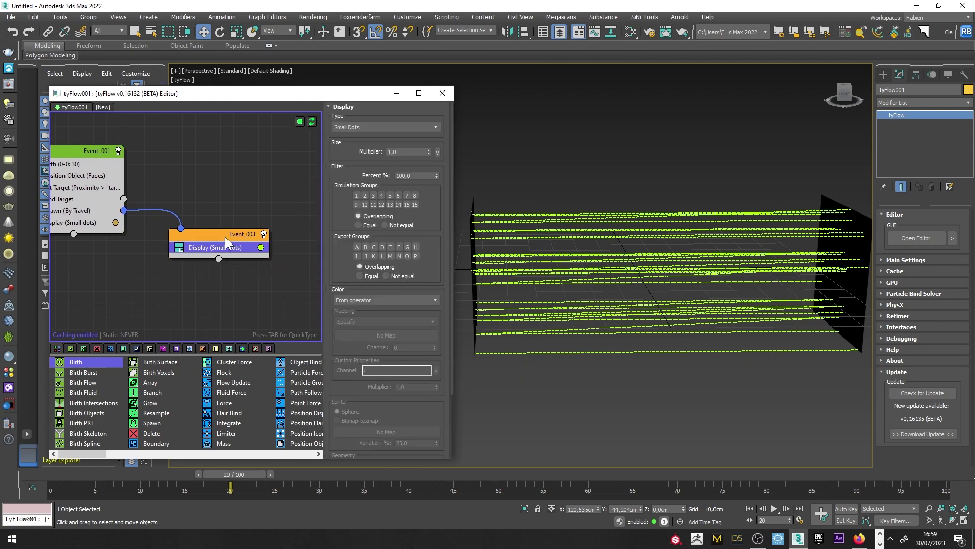
Add Particle Bind and a Slow operator with speed 1 to Event_003
key("Tab")
type("par")
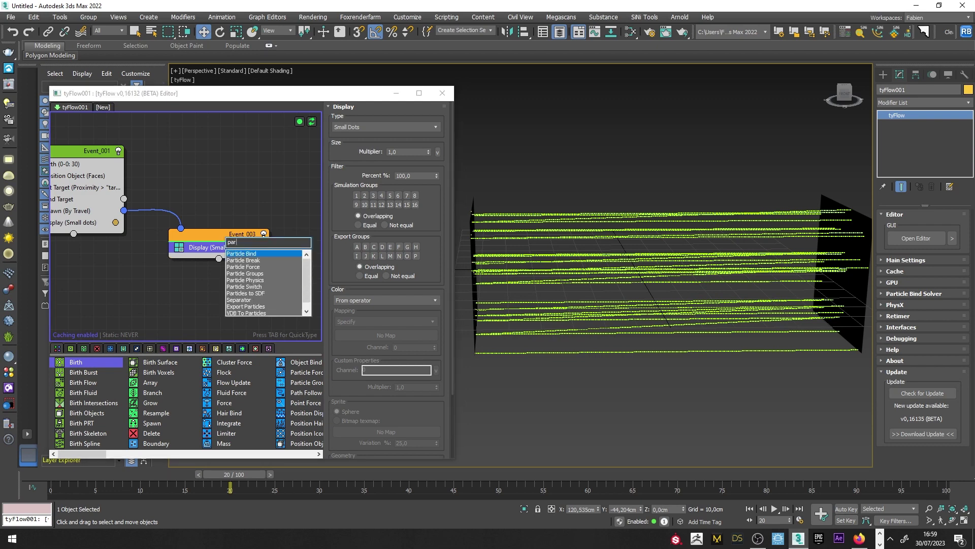
left_click(253, 254)
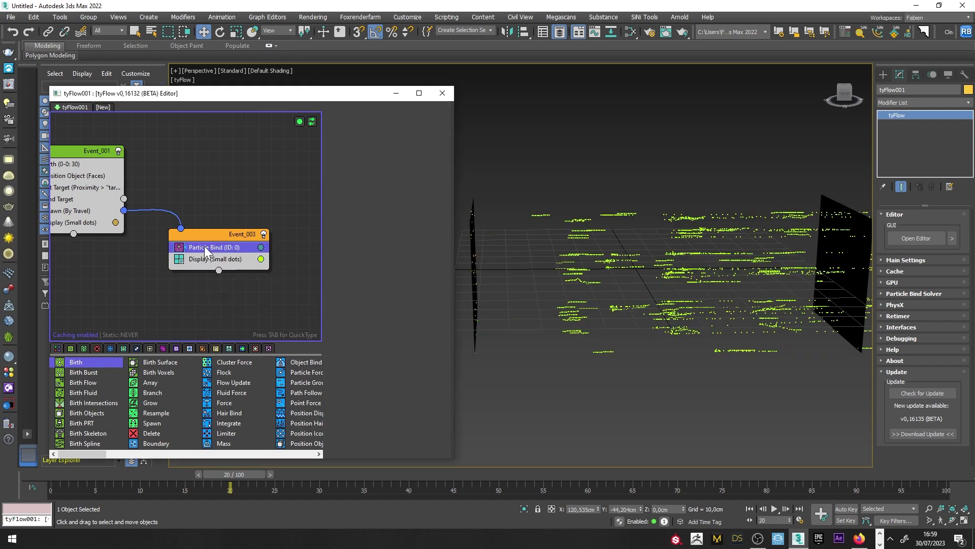
key("Tab")
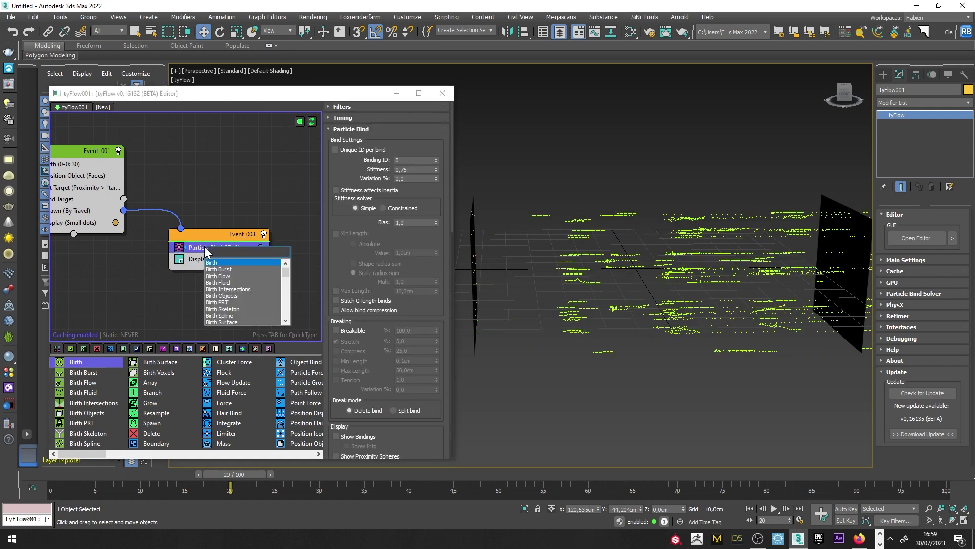
type("slo")
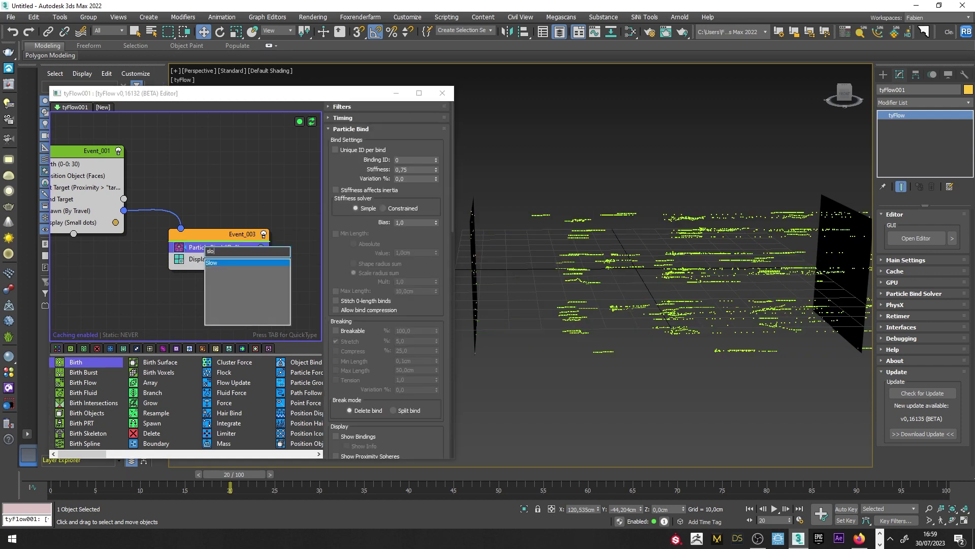
left_click(219, 263)
double_click(392, 160)
type("10,0")
In Particle Bind, edit Bias, disable proximity bind and enable Bind to siblings
left_click(215, 259)
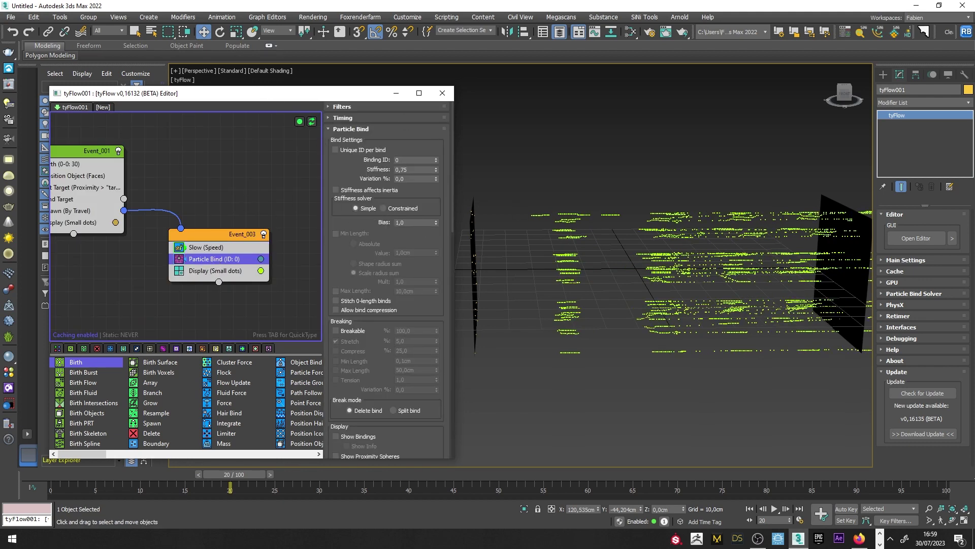
double_click(406, 222)
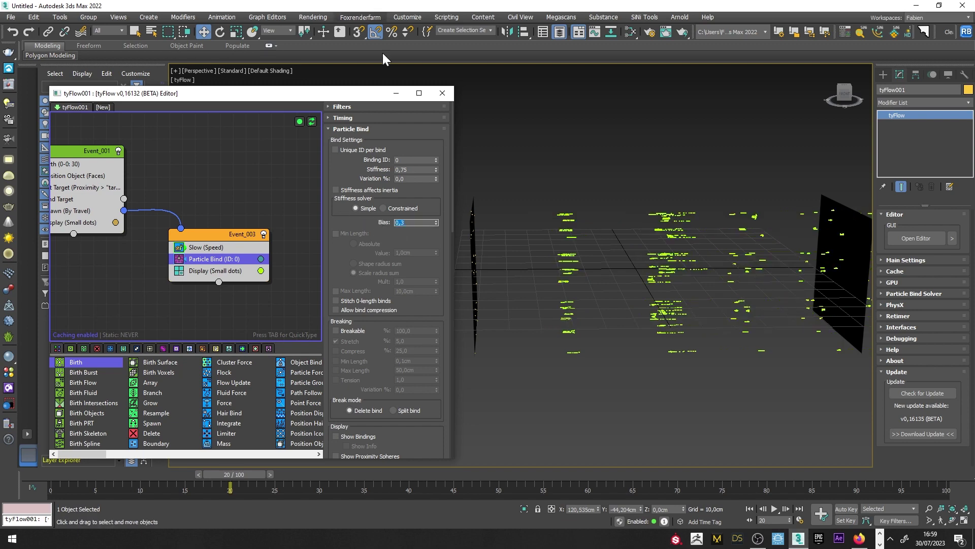
scroll(376, 305, "down", 5)
scroll(406, 285, "down", 3)
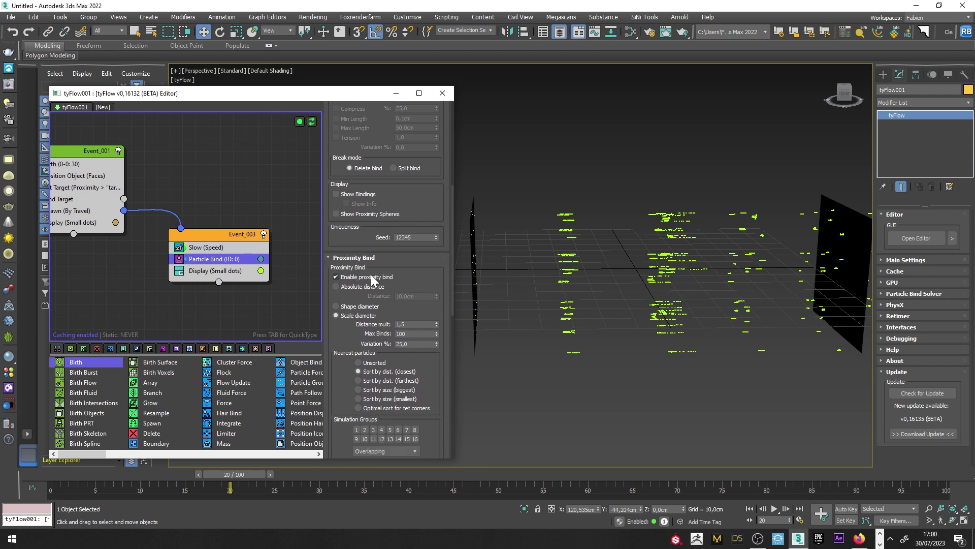
left_click(362, 277)
left_click_drag(338, 376, 328, 225)
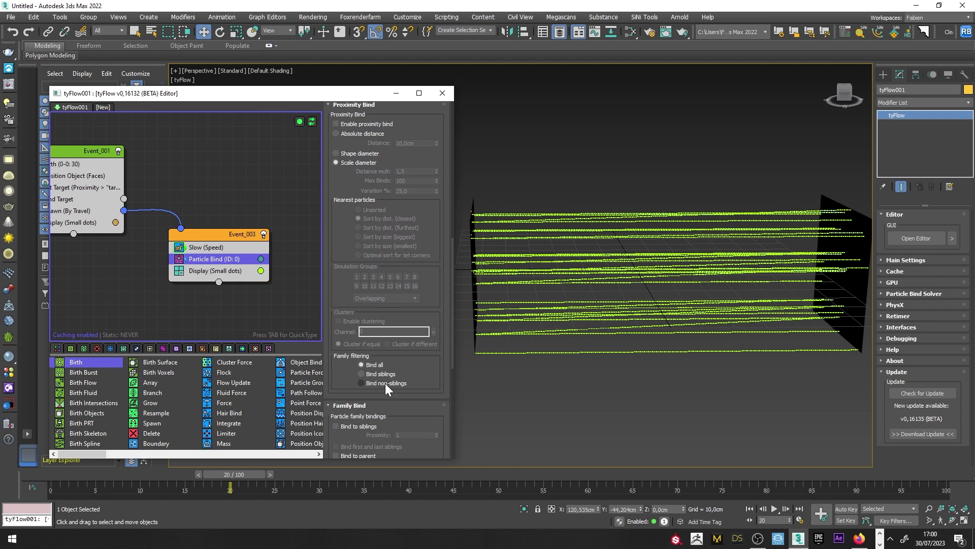
left_click(337, 426)
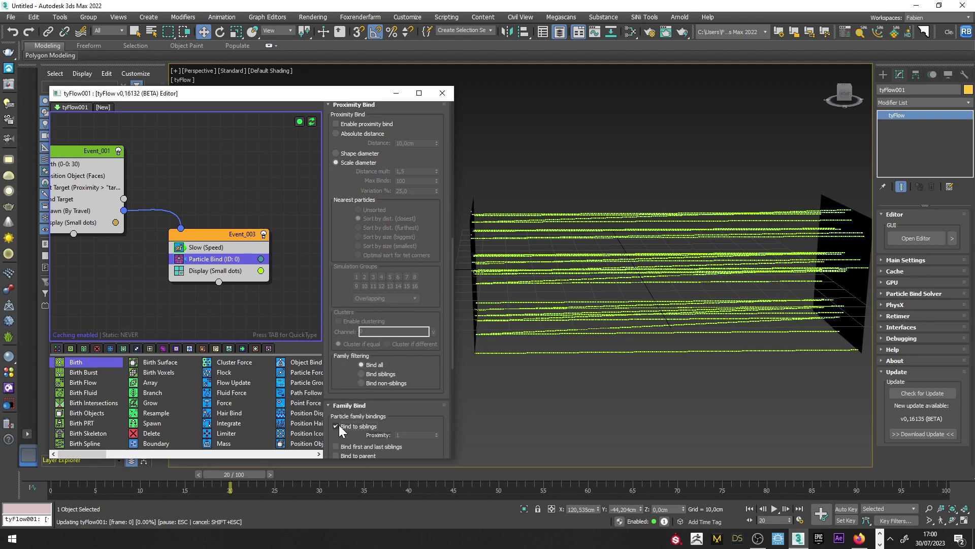
Scrub to frame 29 and orbit to inspect the continuous strands
left_click_drag(68, 475, 312, 472)
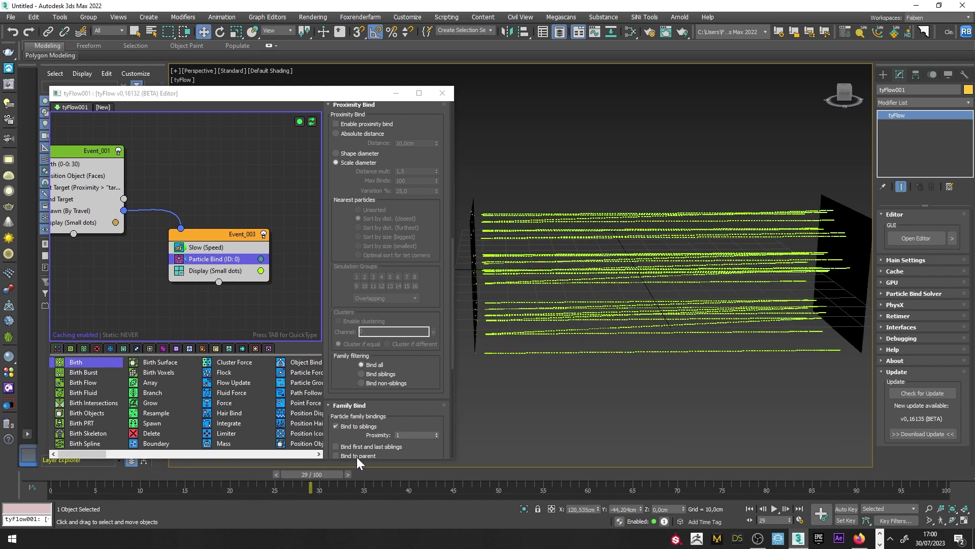
middle_click_drag(623, 315, 614, 310, "alt")
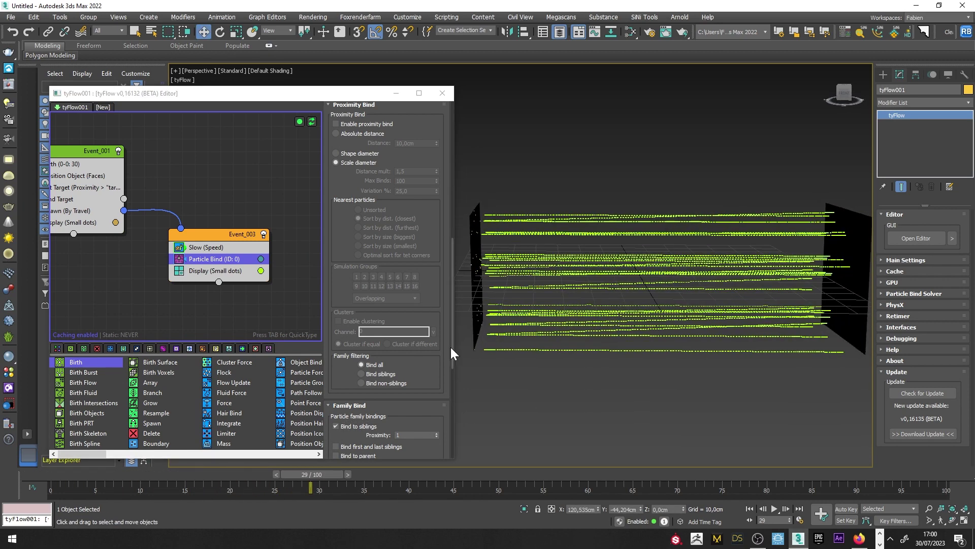
middle_click_drag(214, 264, 196, 263)
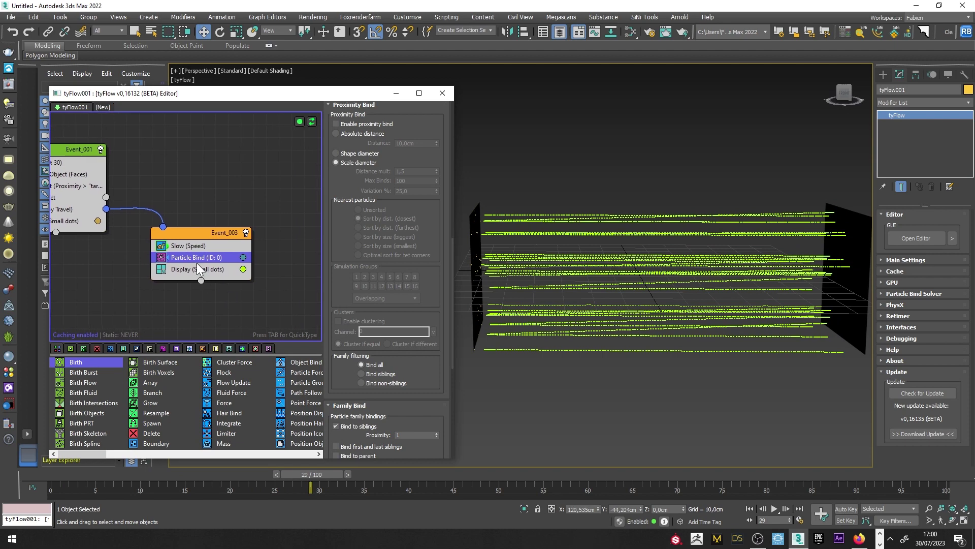
Add a Surface Test below Particle Bind in Event_003, testing against Plane001 and Plane002
key("Tab")
type("sur")
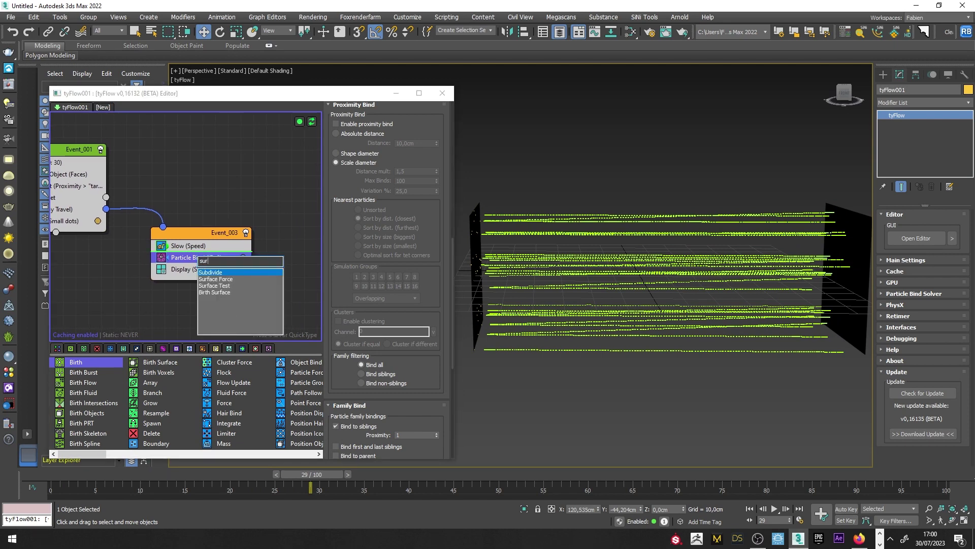
left_click(215, 279)
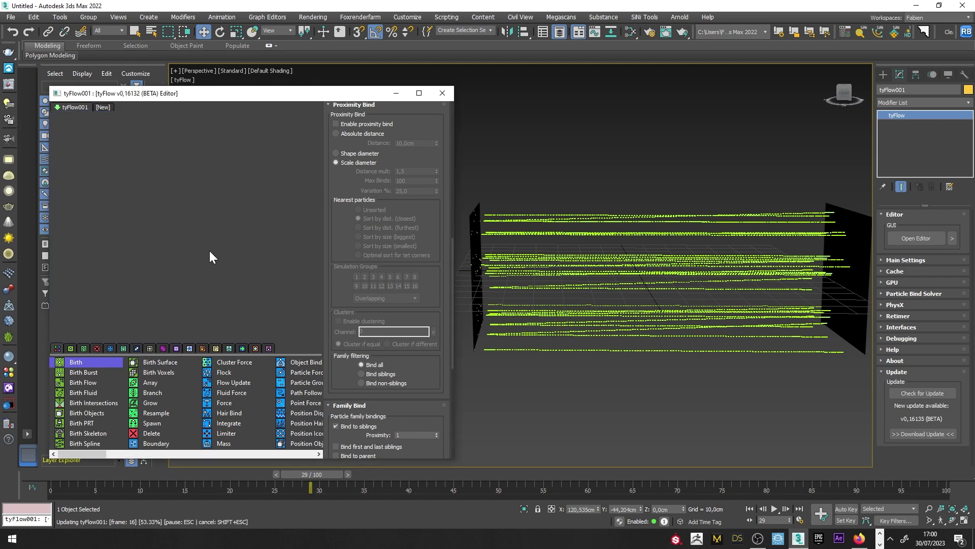
left_click_drag(207, 257, 211, 275)
left_click(369, 238)
left_click(476, 254)
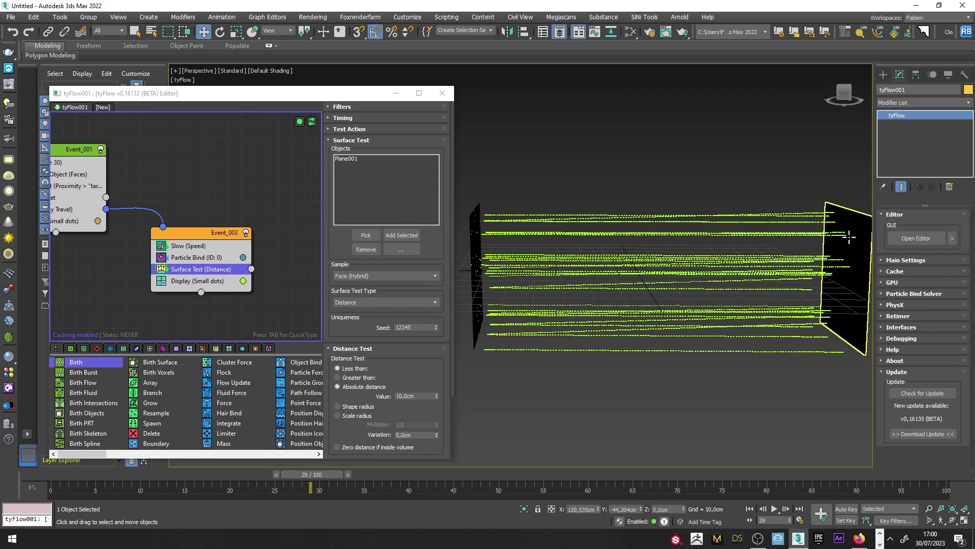
left_click(365, 235)
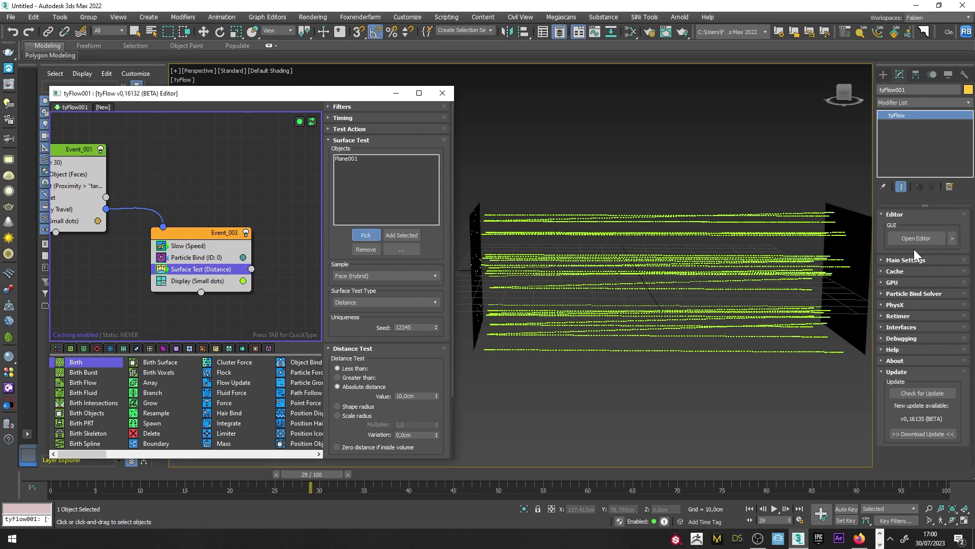
left_click(857, 244)
Create Event_004 with an Object Bind to both planes and route the Surface Test into it
middle_click_drag(203, 295, 130, 273)
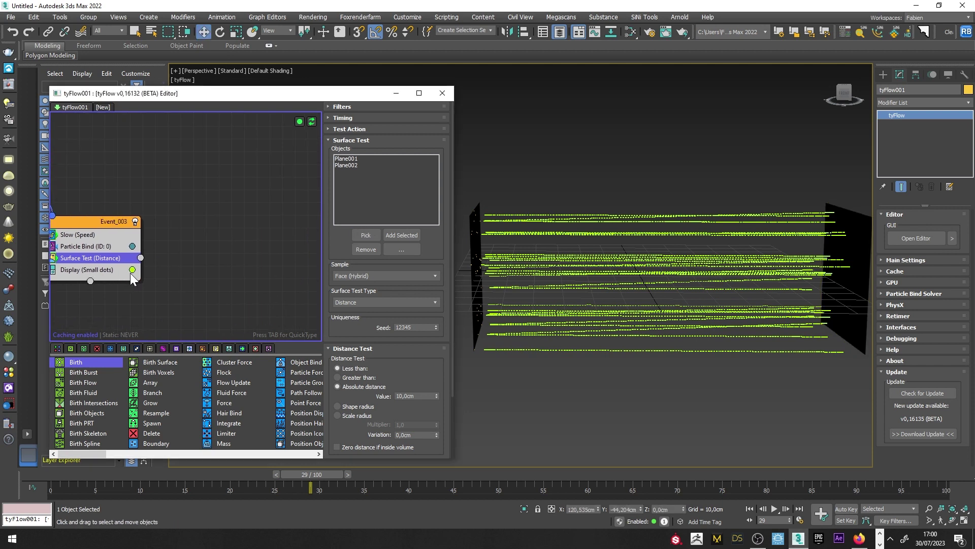
left_click(176, 263)
key("Tab")
type("obj")
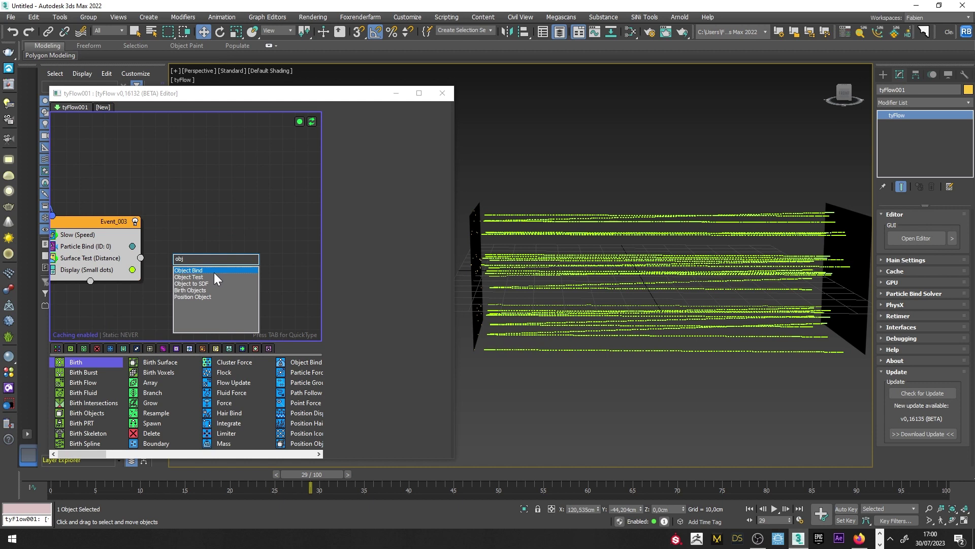
key("Return")
left_click(362, 289)
left_click(473, 278)
left_click(366, 288)
left_click(839, 223)
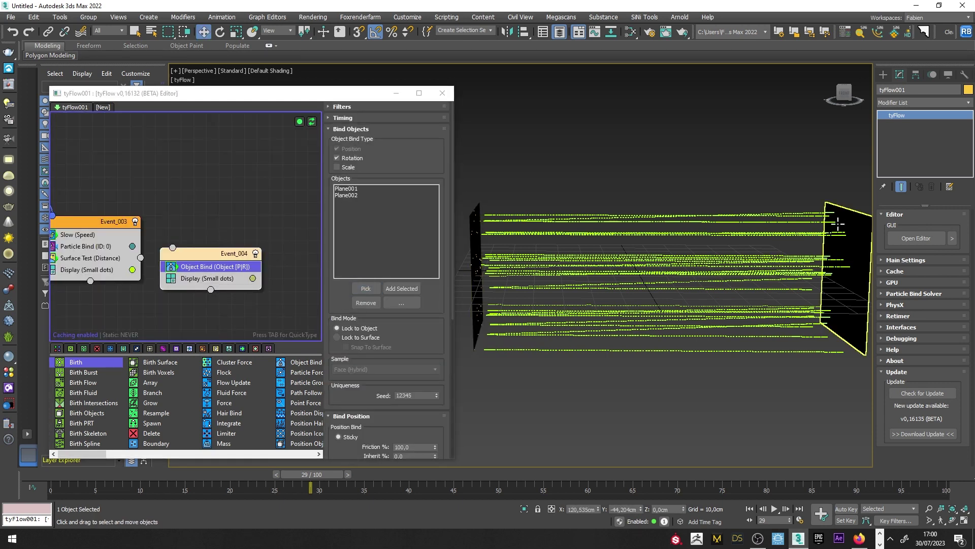
middle_click_drag(73, 264, 123, 254)
left_click_drag(192, 248, 223, 237)
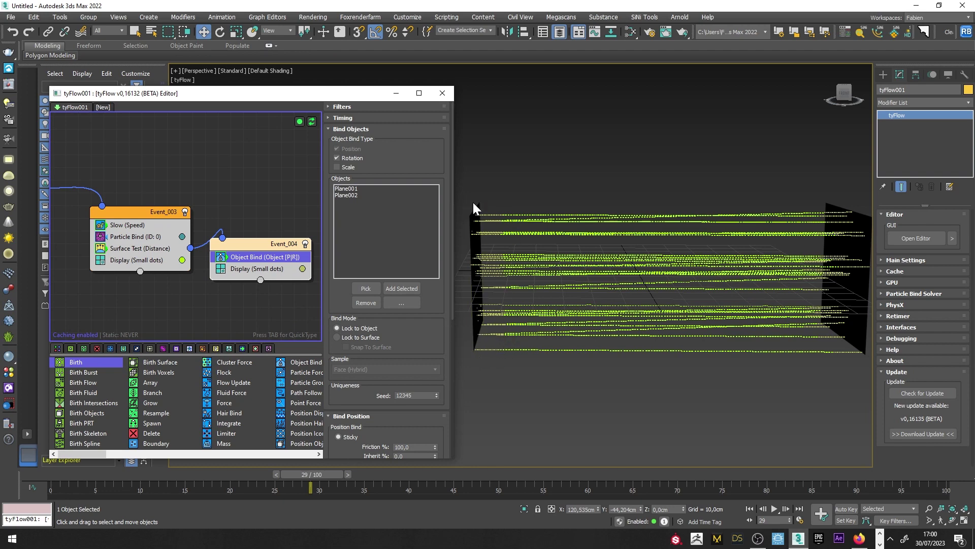
Set the Surface Test distance to 1,0cm and preview the simulation
left_click_drag(97, 474, 349, 470)
middle_click_drag(216, 264, 195, 267)
left_click(137, 255)
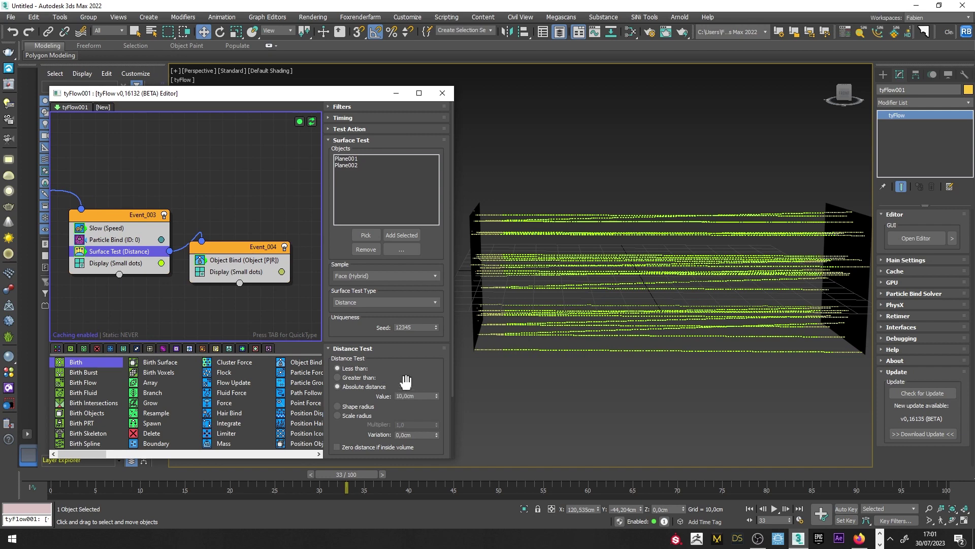
scroll(407, 320, "down", 3)
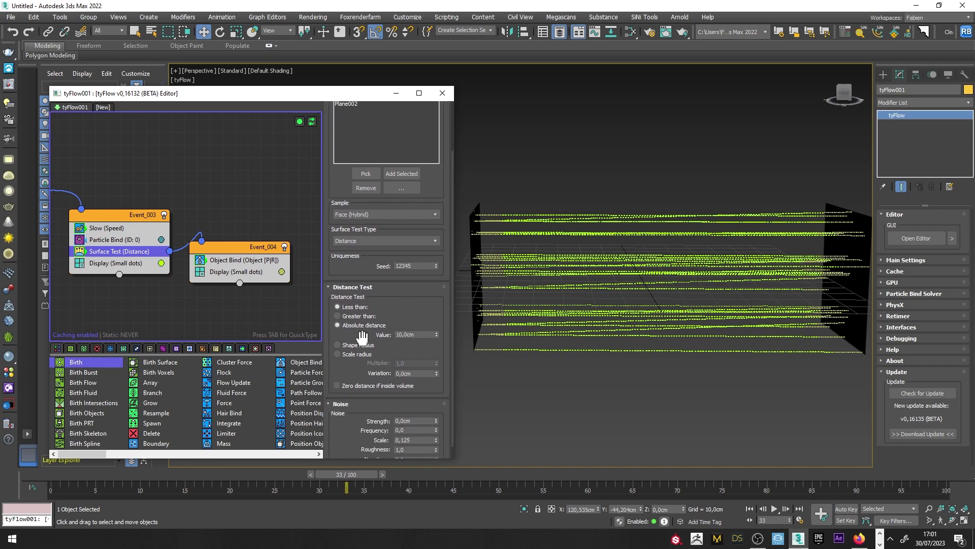
double_click(414, 334)
key("Return")
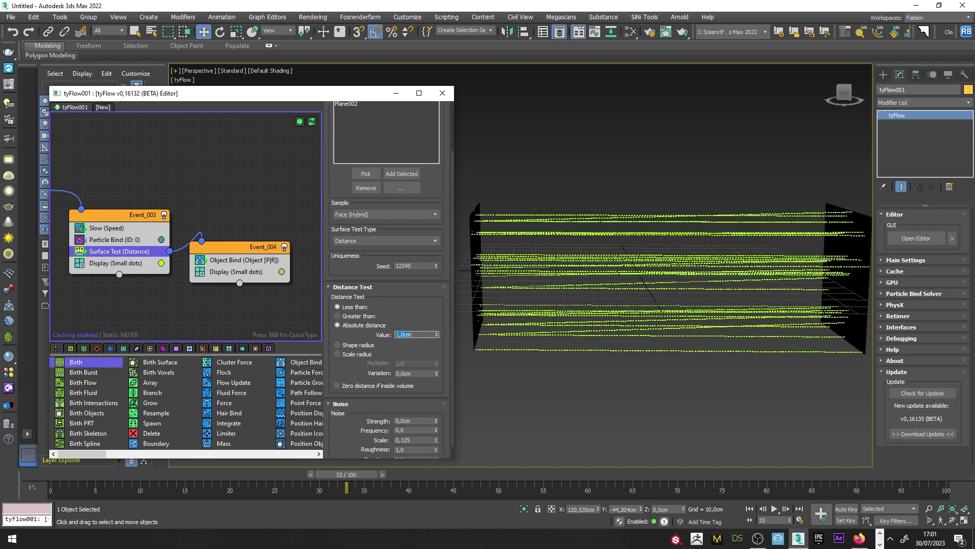
left_click_drag(74, 473, 316, 474)
Add a Force operator to Event_003 with built-in gravity strength -0,02cm so strands sag
left_click(98, 241)
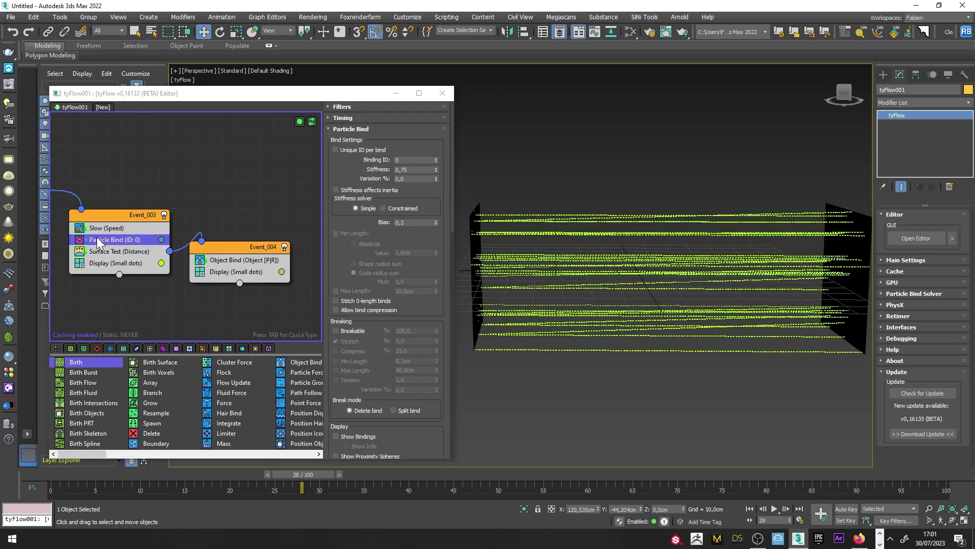
key("Tab")
type("for")
key("Return")
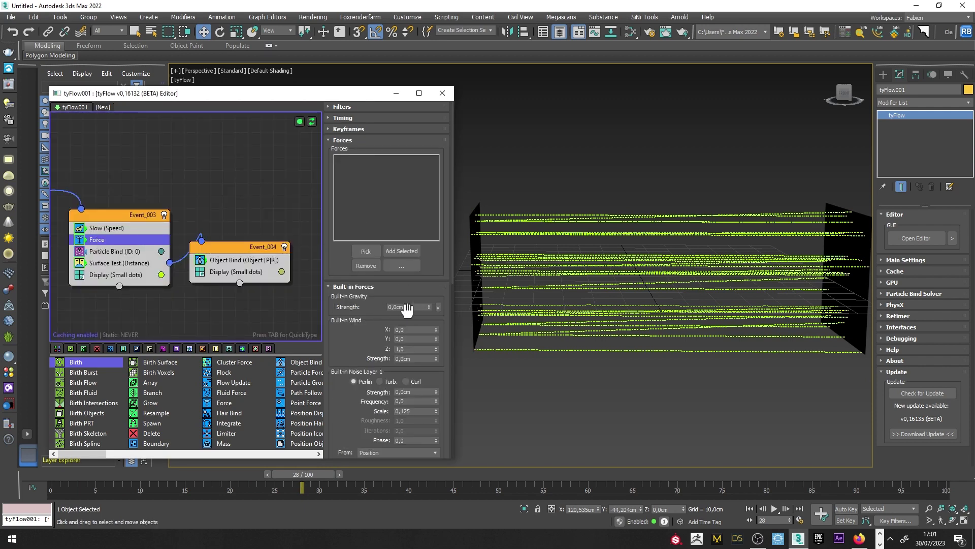
double_click(408, 307)
key("Return")
left_click_drag(84, 476, 758, 488)
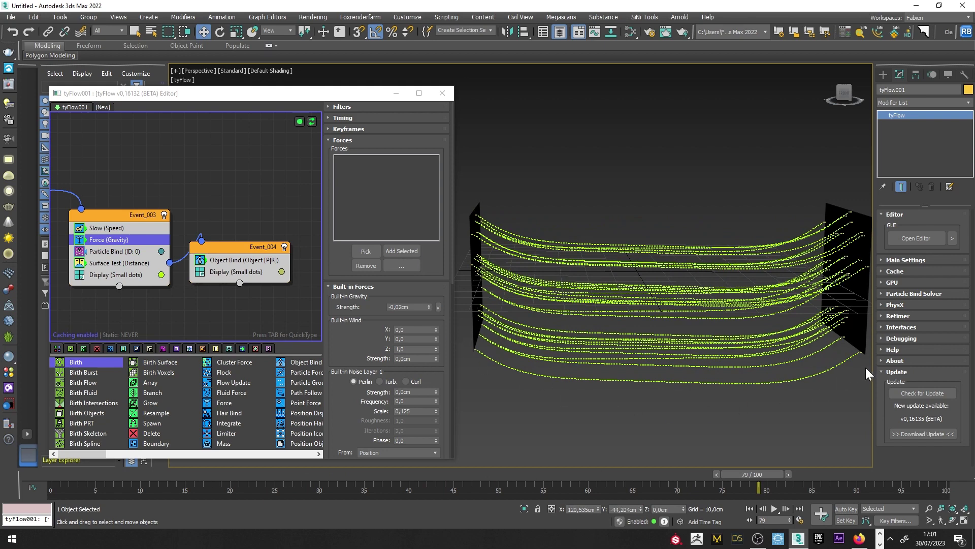
middle_click_drag(838, 279, 810, 273)
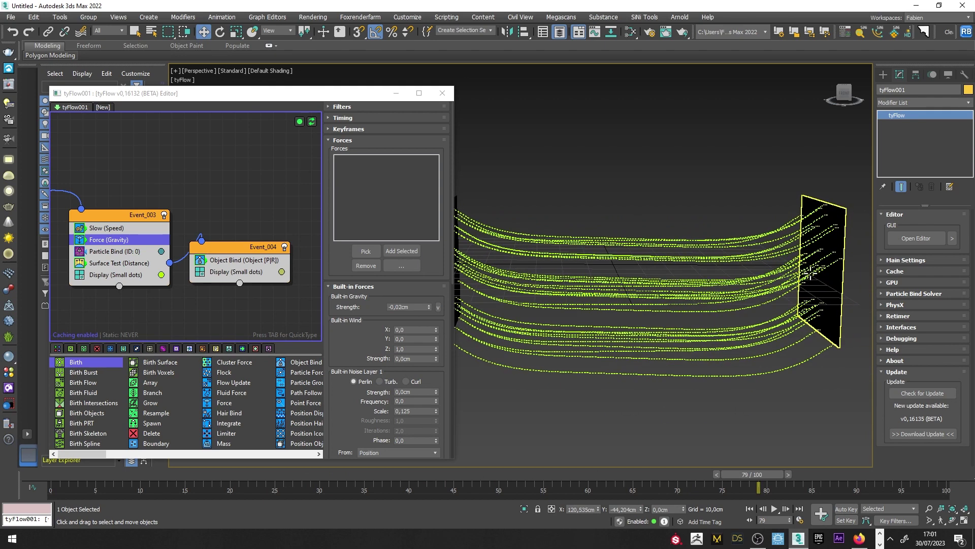
Raise the Particle Bind solver steps to 80 and re-simulate to frame 56
left_click(915, 293)
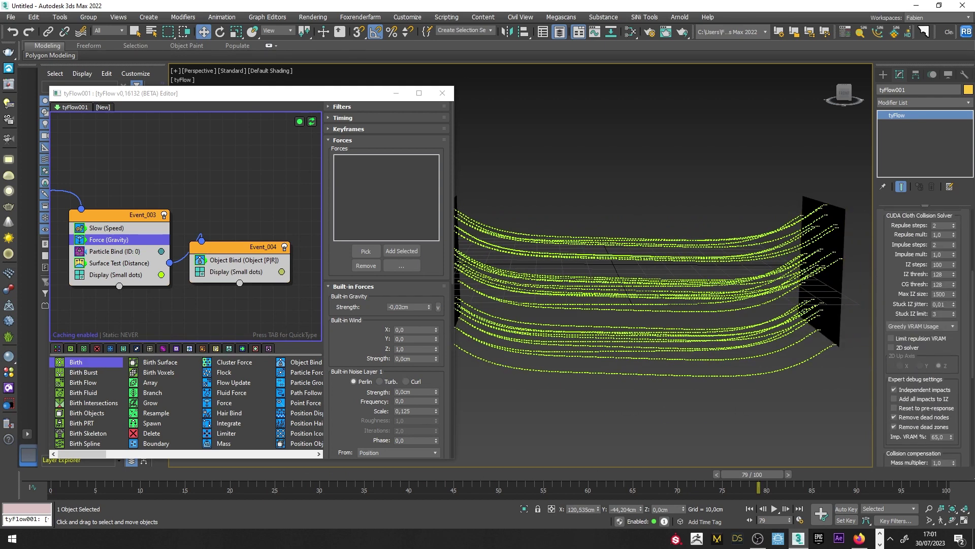
scroll(915, 294, "up", 3)
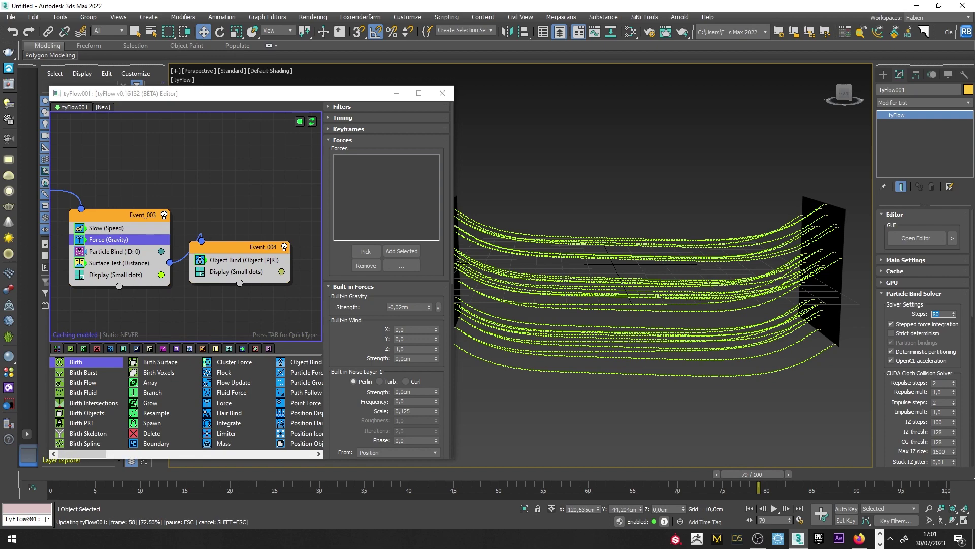
left_click_drag(62, 472, 556, 464)
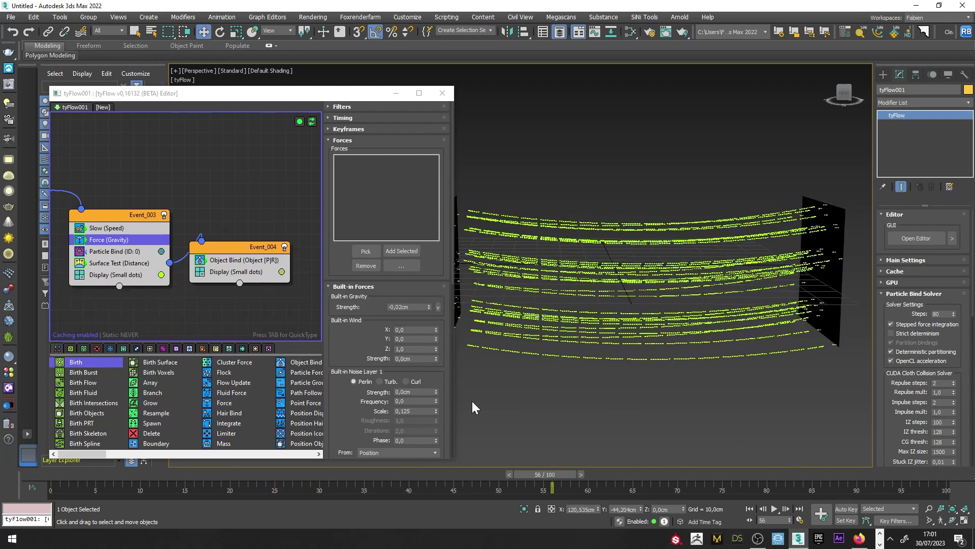
middle_click_drag(180, 239, 198, 206)
left_click(150, 230)
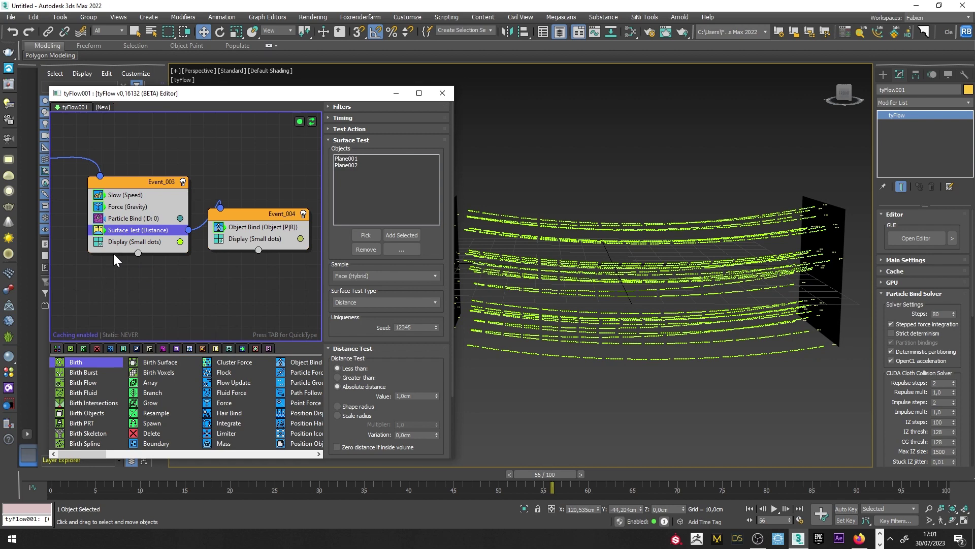
Add a Spline Paths operator to Event_003 building a new spline object from particle bindings
key("Tab")
type("spl")
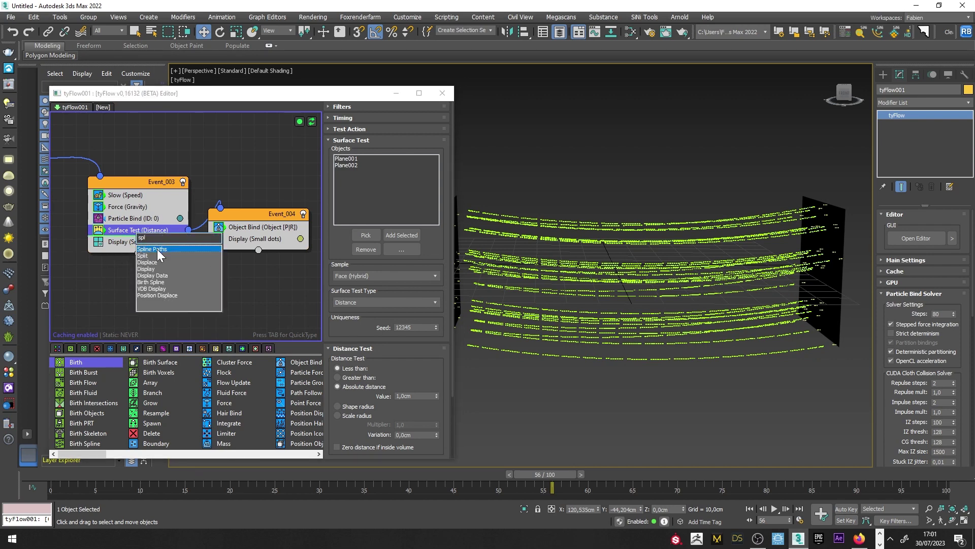
left_click(157, 249)
left_click(398, 165)
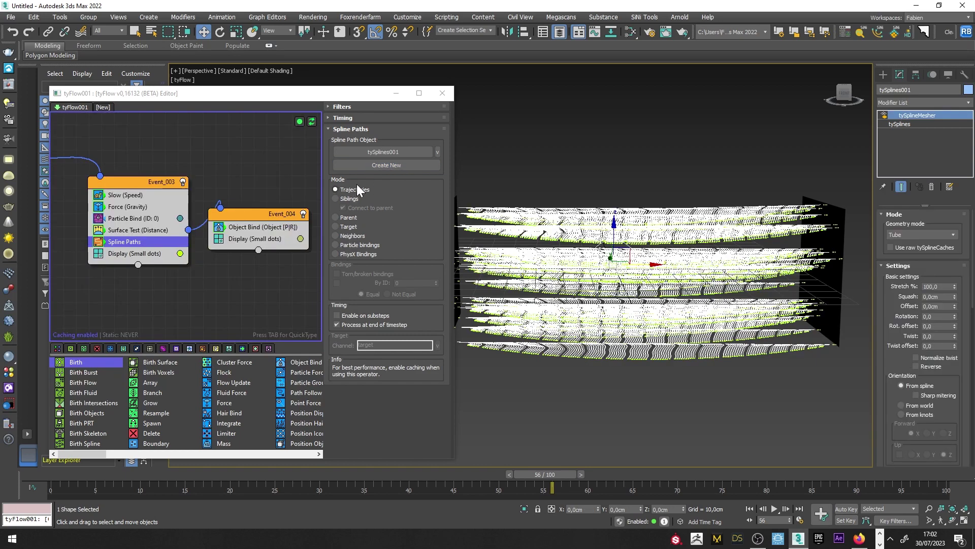
left_click(336, 245)
Hide the particle display in Events 001, 003 and 004, and enable tube meshing on tySplines001
middle_click_drag(214, 300, 250, 297)
left_click(254, 236)
left_click(134, 249)
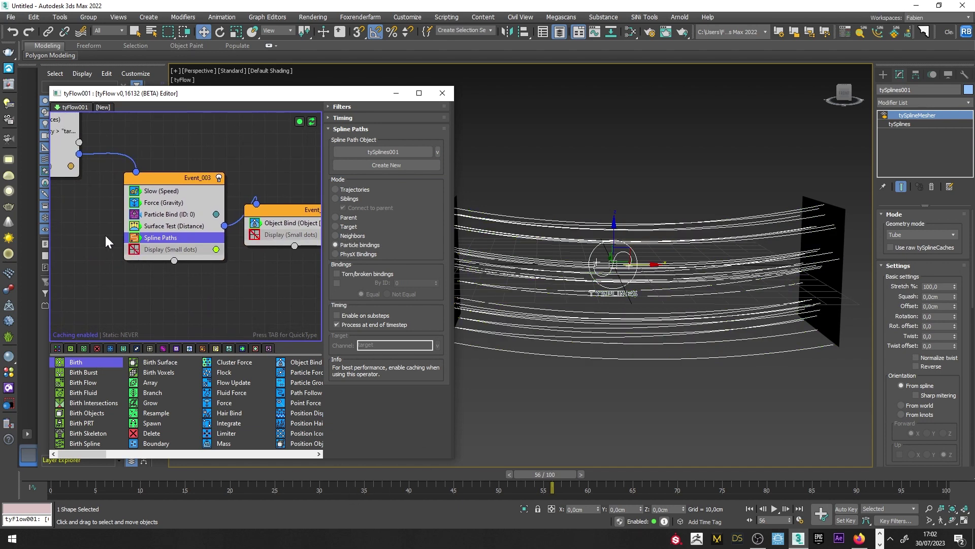
middle_click_drag(106, 235, 195, 274)
left_click(78, 205)
middle_click_drag(78, 205, 183, 228)
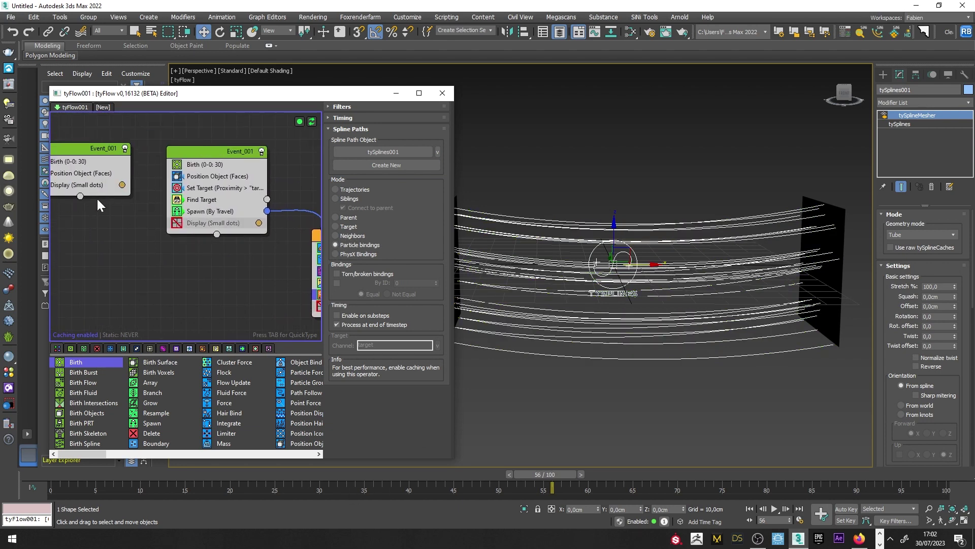
middle_click_drag(35, 189, 78, 193)
middle_click_drag(157, 231, 114, 226)
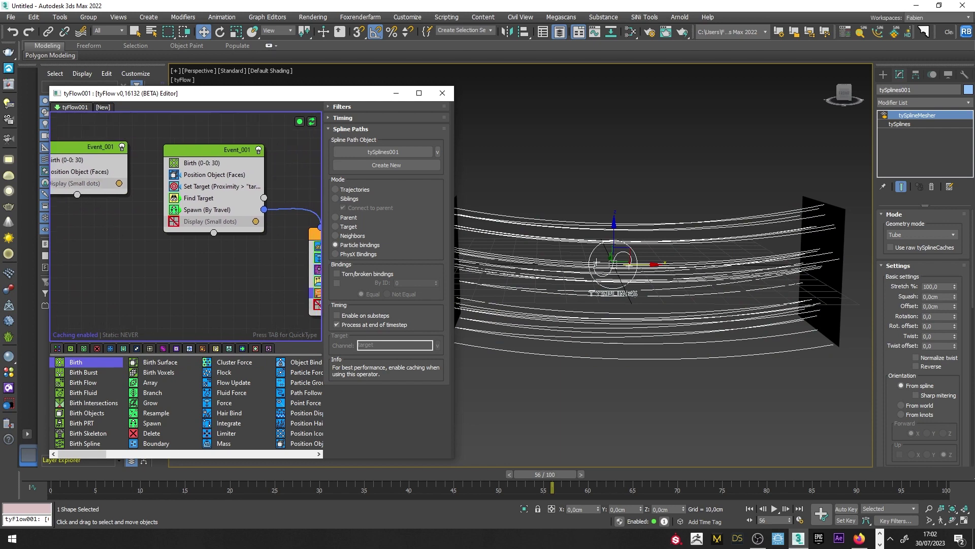
left_click_drag(71, 474, 480, 483)
left_click(884, 115)
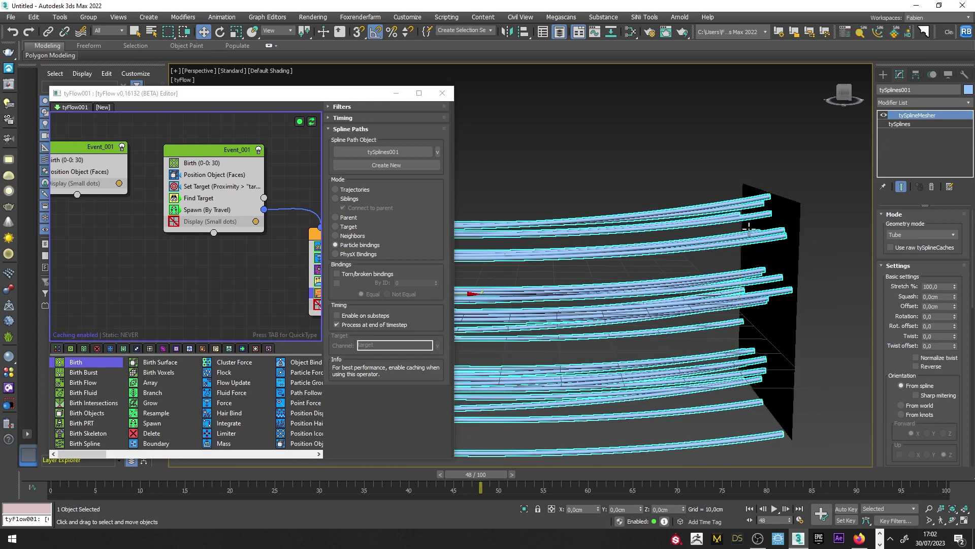
Enable welding of the bound splines and coincident knots in tySplines settings
left_click(903, 126)
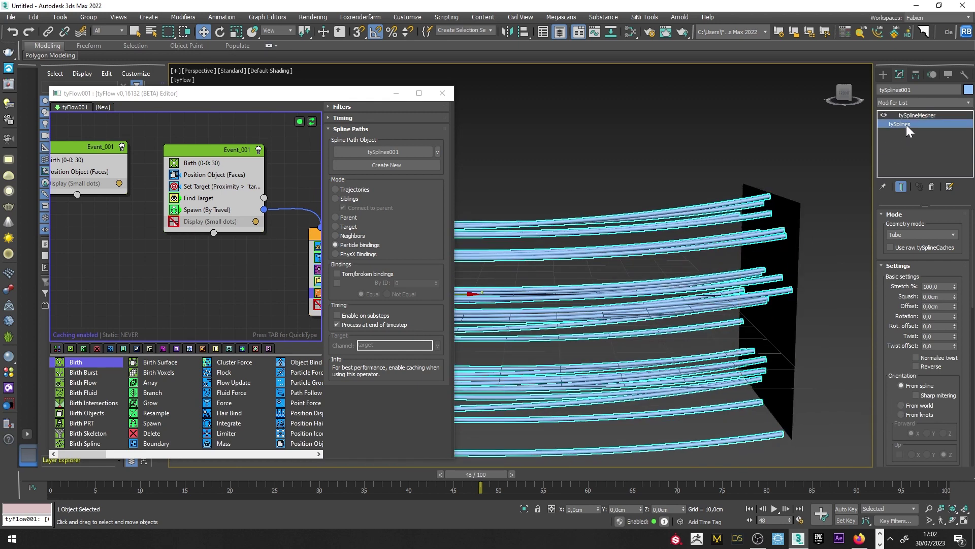
scroll(918, 305, "down", 3)
left_click(909, 304)
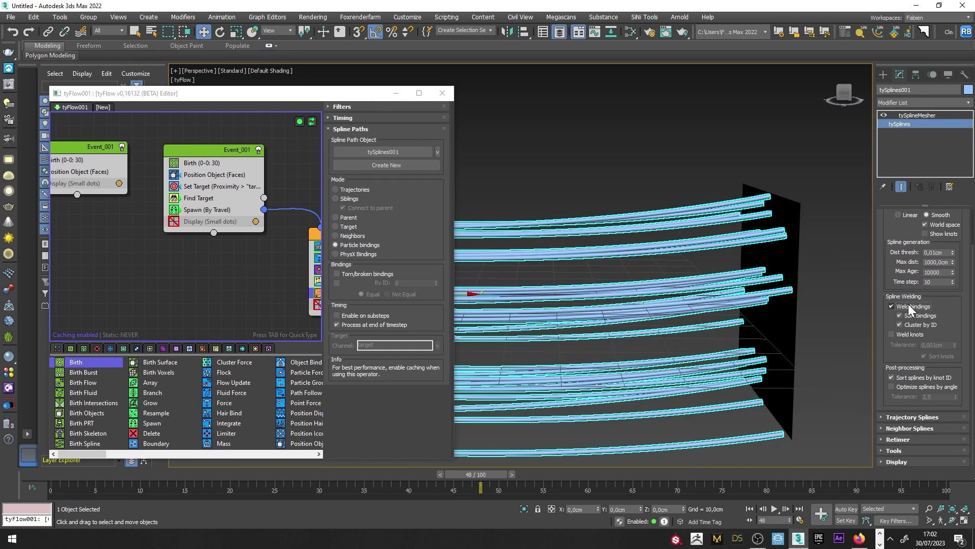
left_click(898, 335)
middle_click_drag(692, 342, 766, 268)
scroll(671, 254, "down", 3)
middle_click_drag(671, 263, 683, 269, "alt")
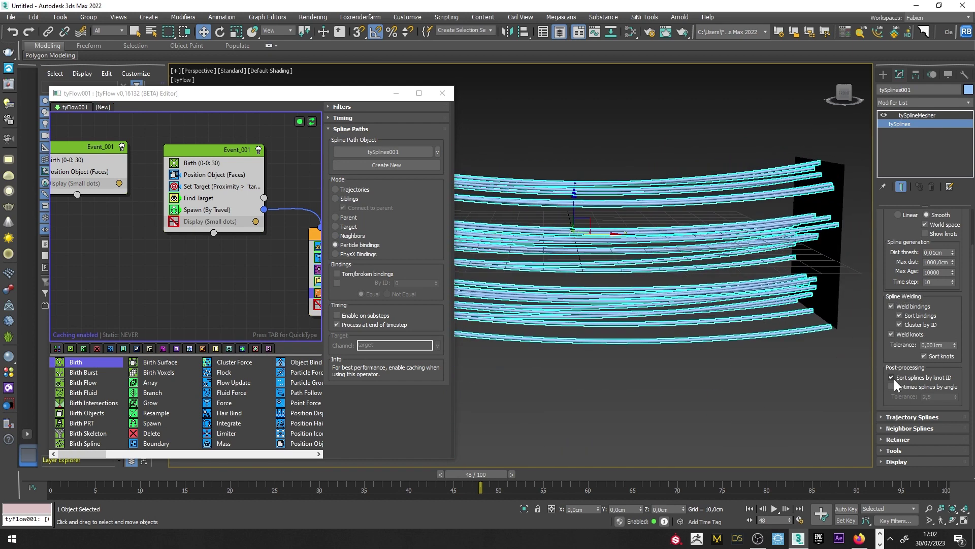
Show edged faces and switch the viewport to clay shading to inspect the tubes
left_click(914, 116)
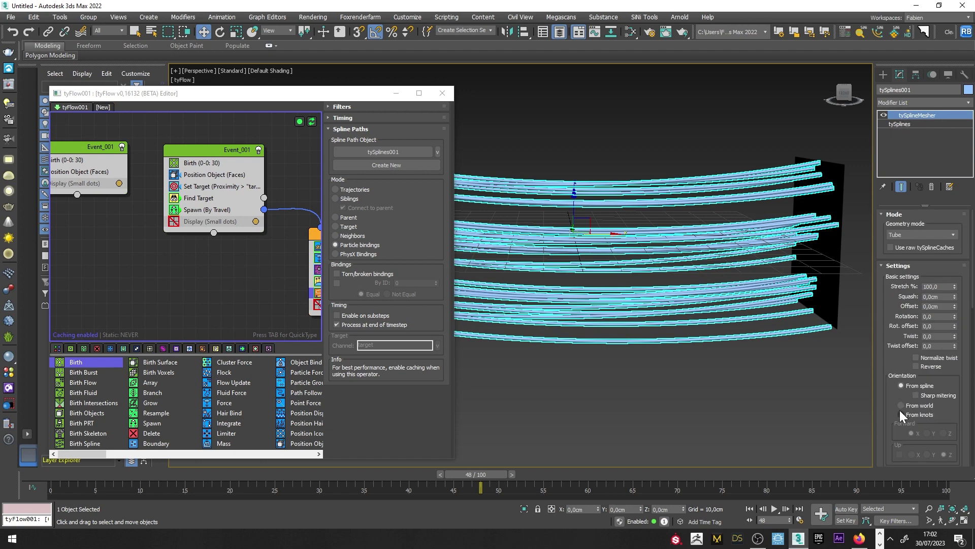
scroll(880, 344, "down", 5)
scroll(895, 397, "down", 5)
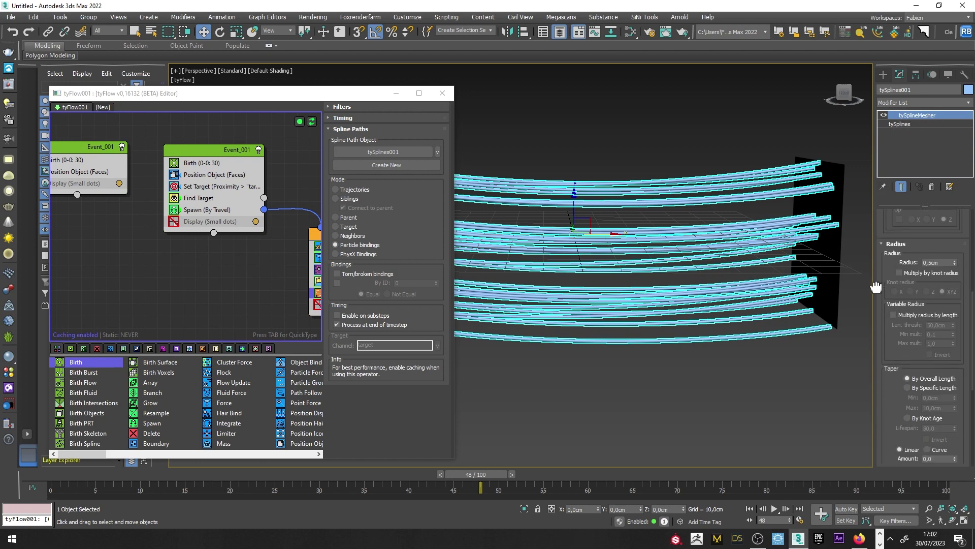
scroll(620, 323, "up", 3)
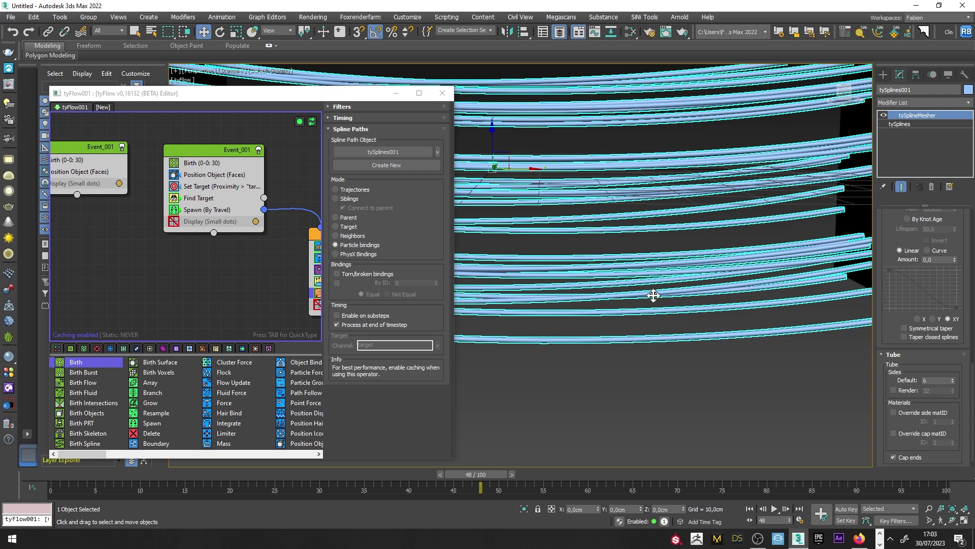
key("F4")
scroll(702, 319, "up", 3)
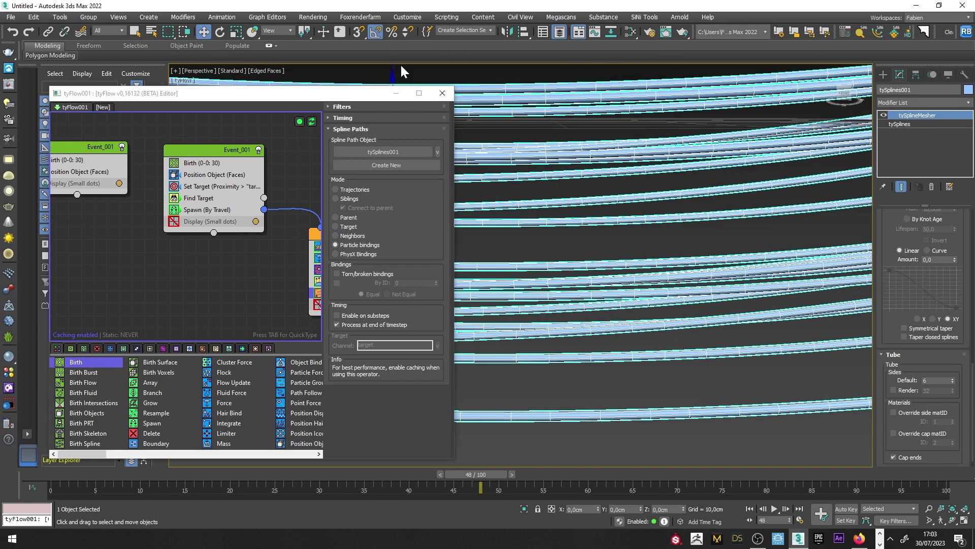
left_click(266, 71)
left_click(274, 142)
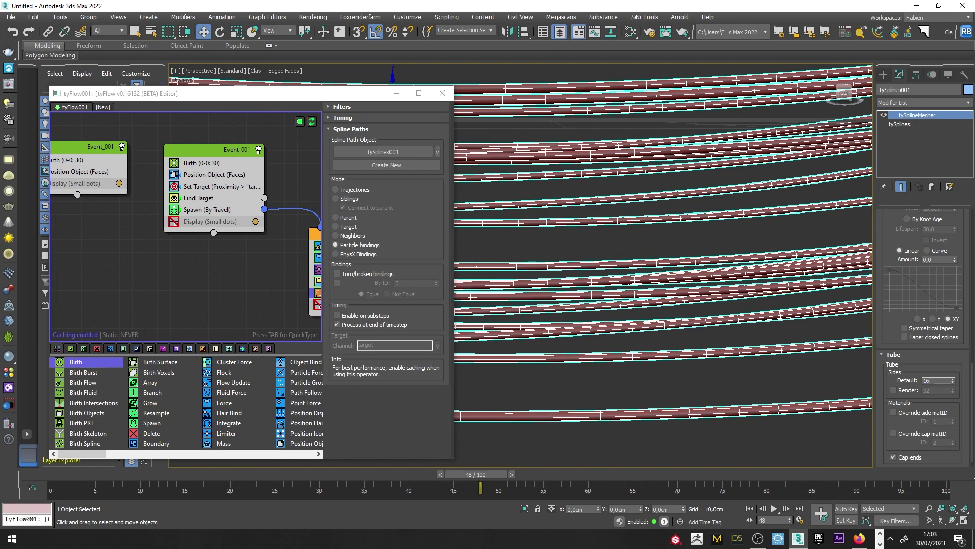
Set the tube Default Sides to 16 and scrub to preview the smoother strands
key("Return")
scroll(701, 260, "down", 4)
middle_click_drag(692, 305, 751, 316)
scroll(745, 327, "down", 1)
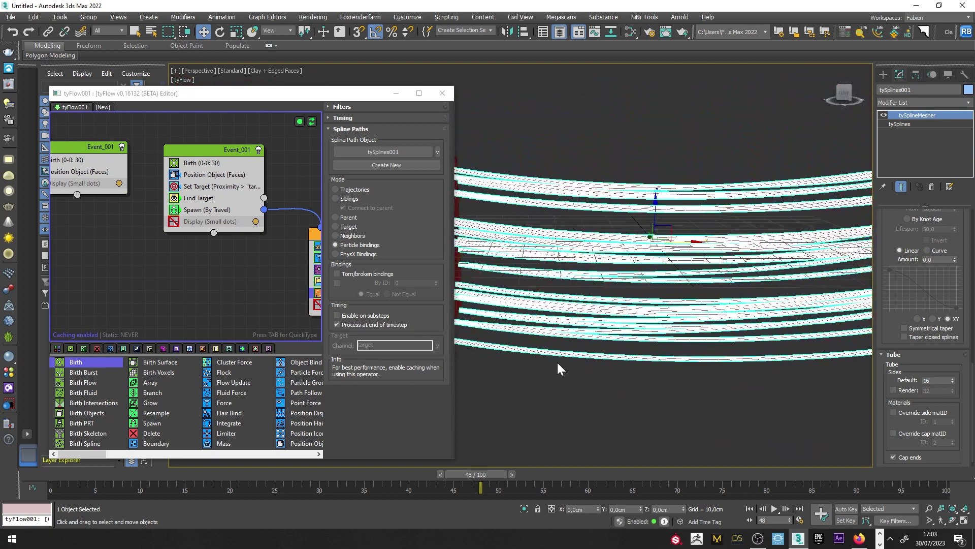
left_click(558, 368)
left_click_drag(77, 510, 660, 488)
key("w")
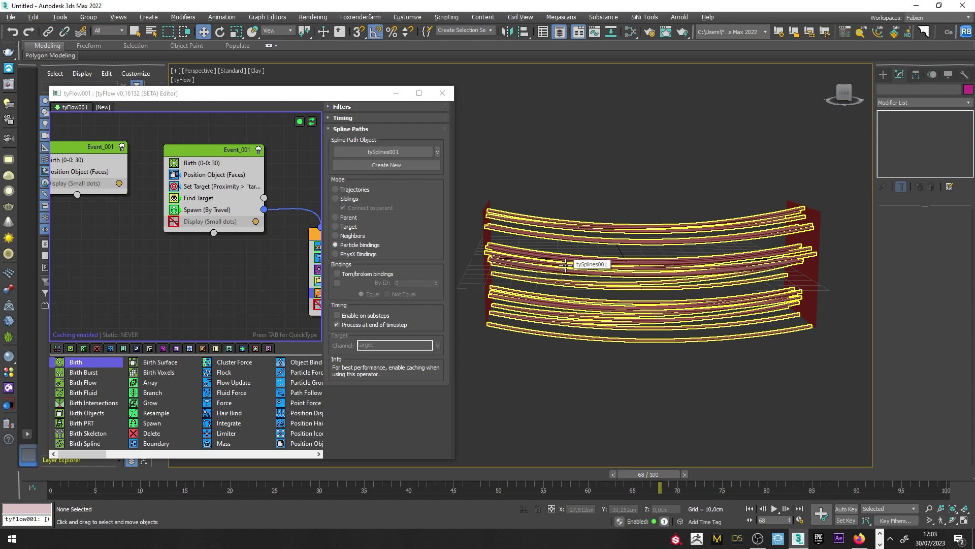
Minimize the tyFlow editor, hide tyFlow001 and tySplines001, and return to frame 0
left_click(396, 94)
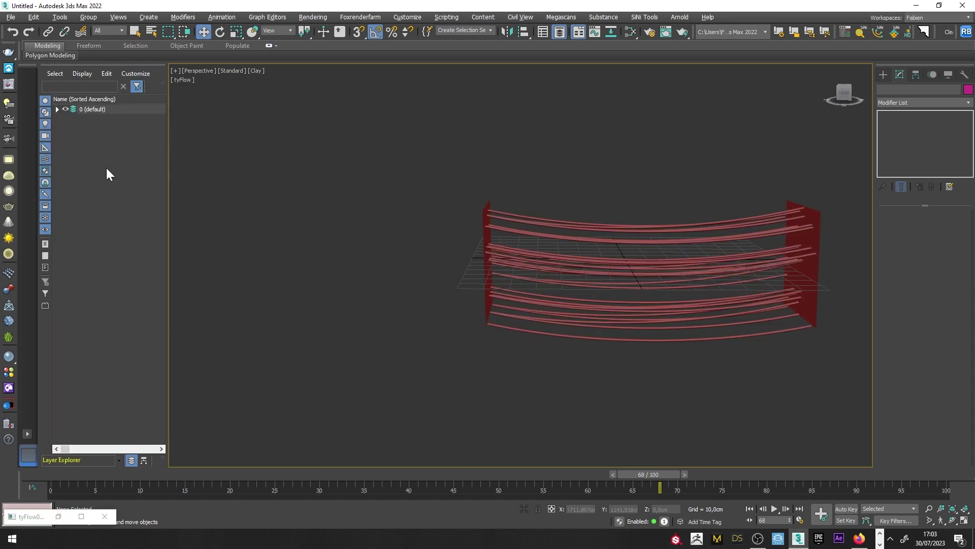
left_click(57, 109)
left_click(74, 136)
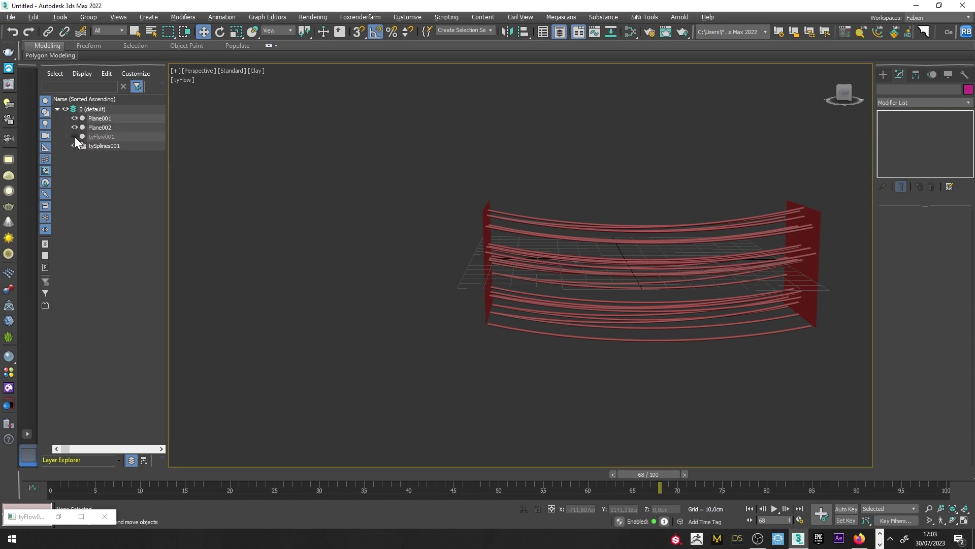
left_click(74, 146)
left_click_drag(139, 476, 53, 474)
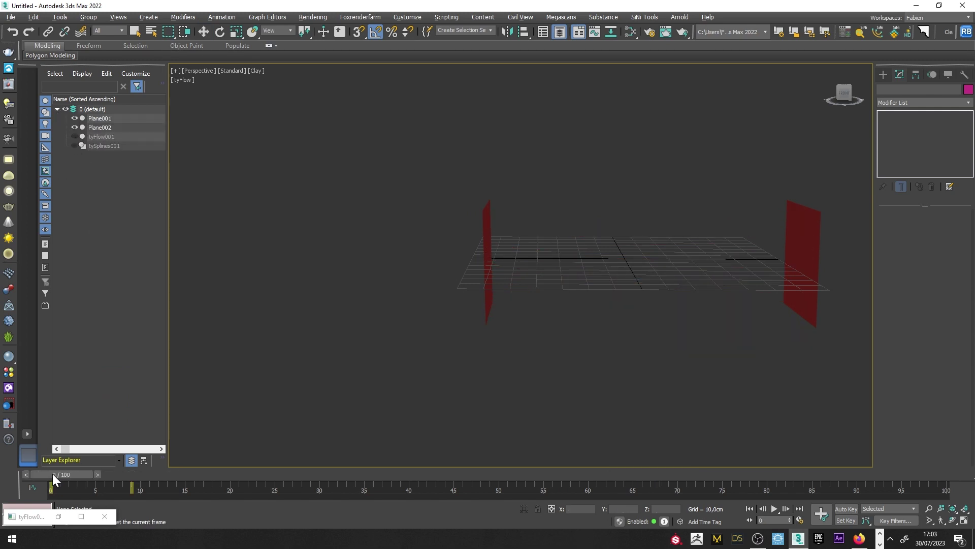
scroll(601, 299, "up", 4)
middle_click_drag(661, 307, 579, 291)
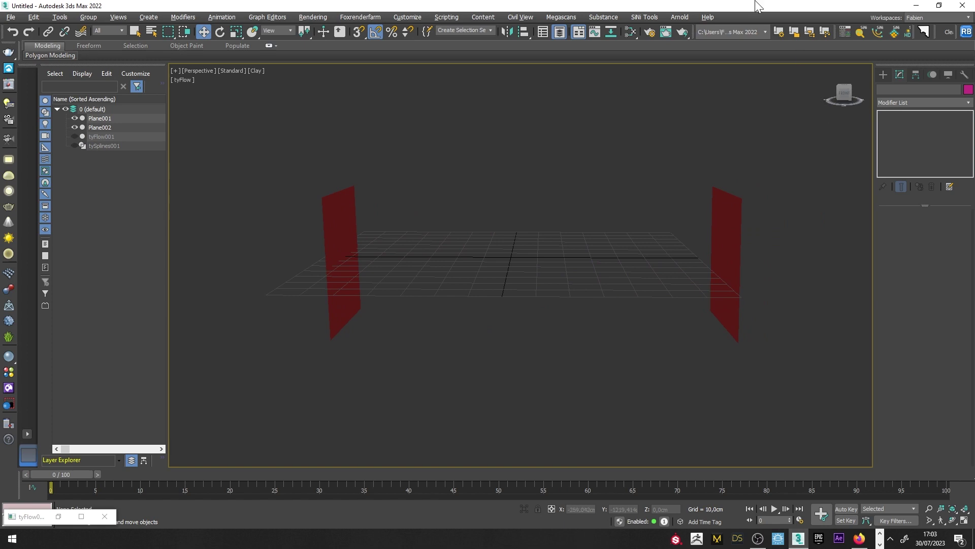
Create a Dummy helper at the grid centre and clone it as Dummy002
left_click(883, 74)
left_click(936, 90)
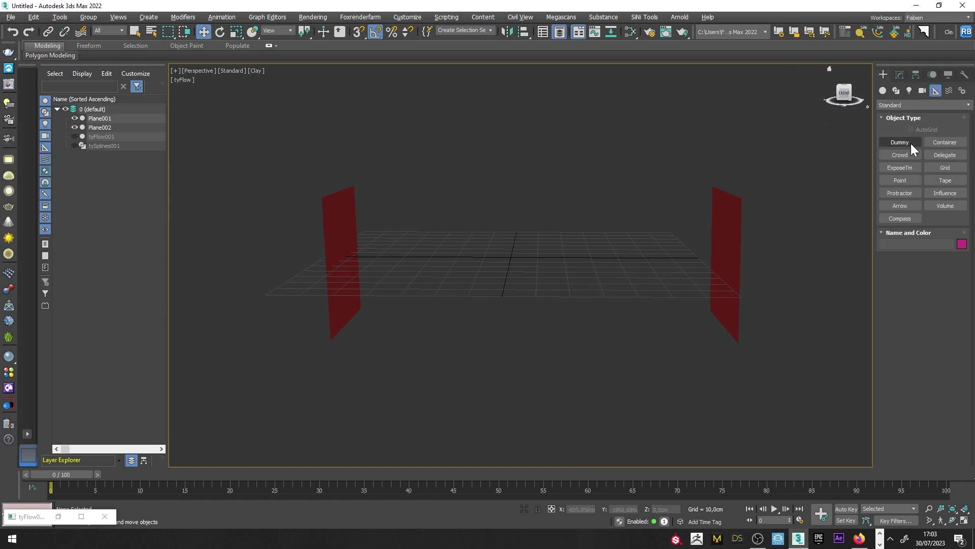
left_click(904, 142)
left_click_drag(500, 259, 584, 251)
right_click(527, 257)
key("Return")
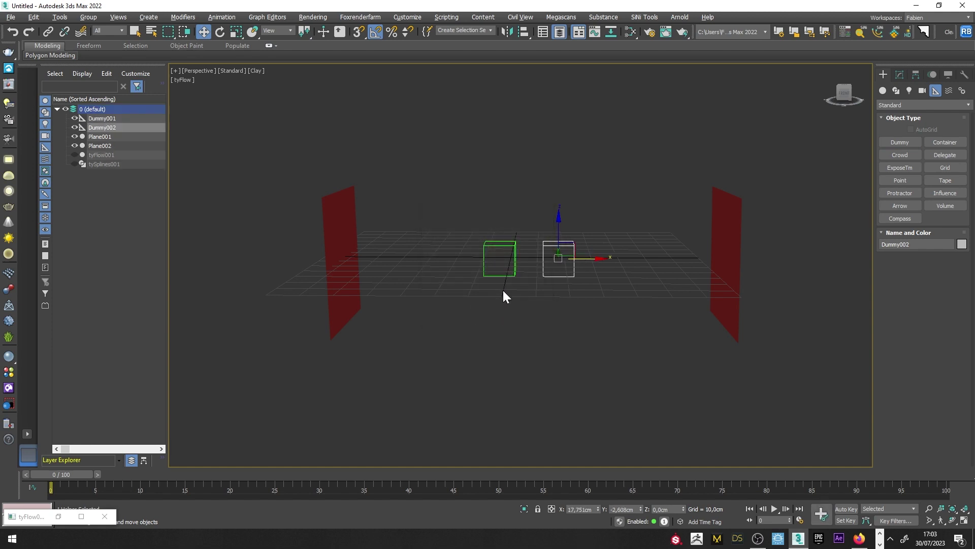
Align Dummy001 to Plane001 and Dummy002 to Plane002, centring each on its plane
left_click(497, 273)
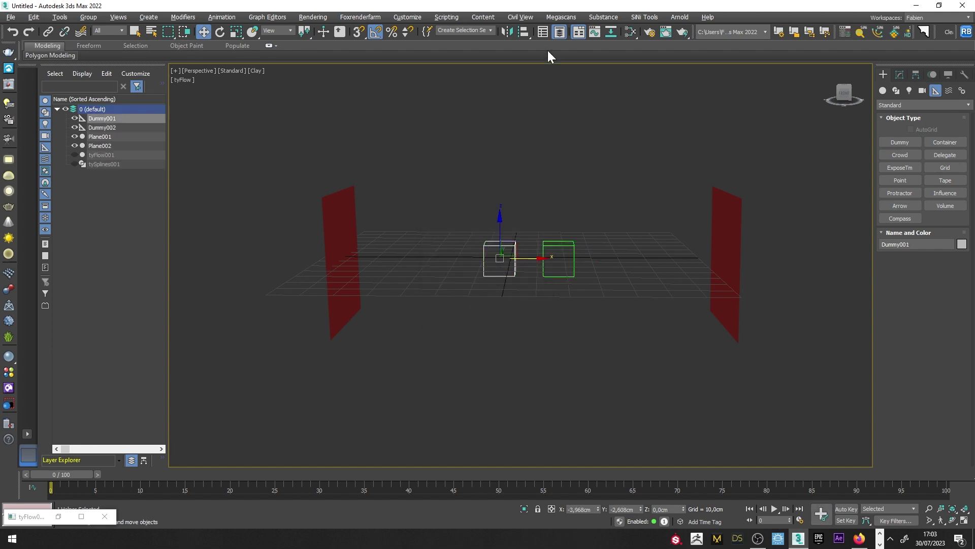
left_click(524, 32)
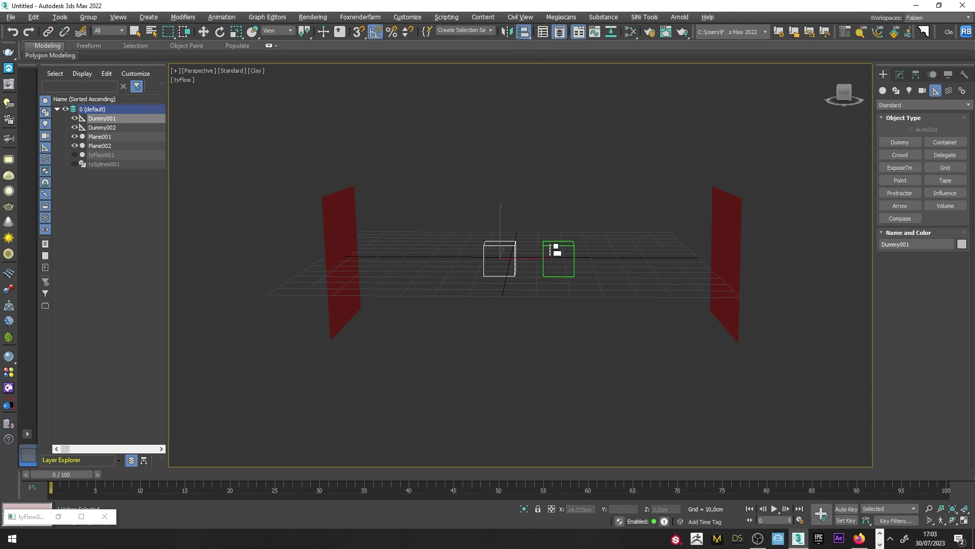
left_click(346, 243)
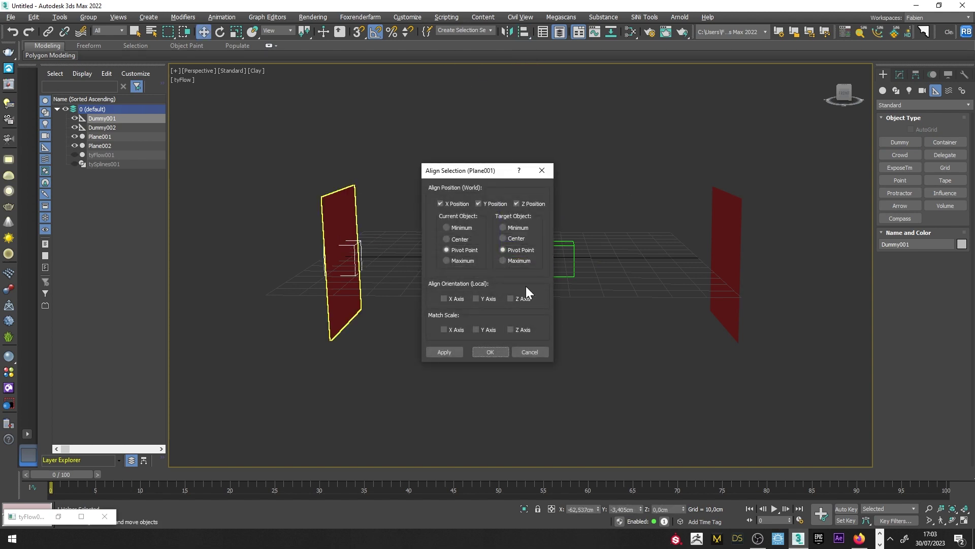
key("Return")
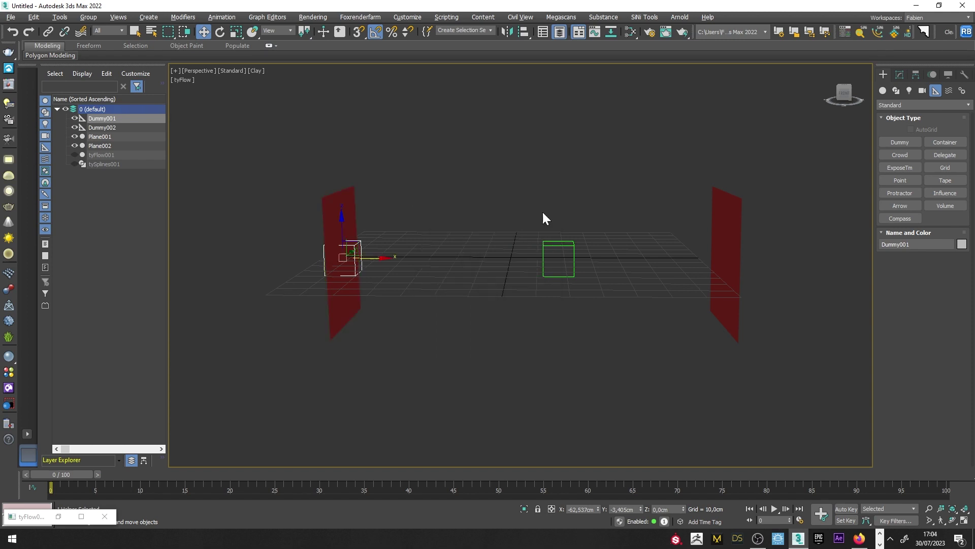
right_click(578, 259)
left_click(587, 266)
left_click(575, 266)
left_click(522, 33)
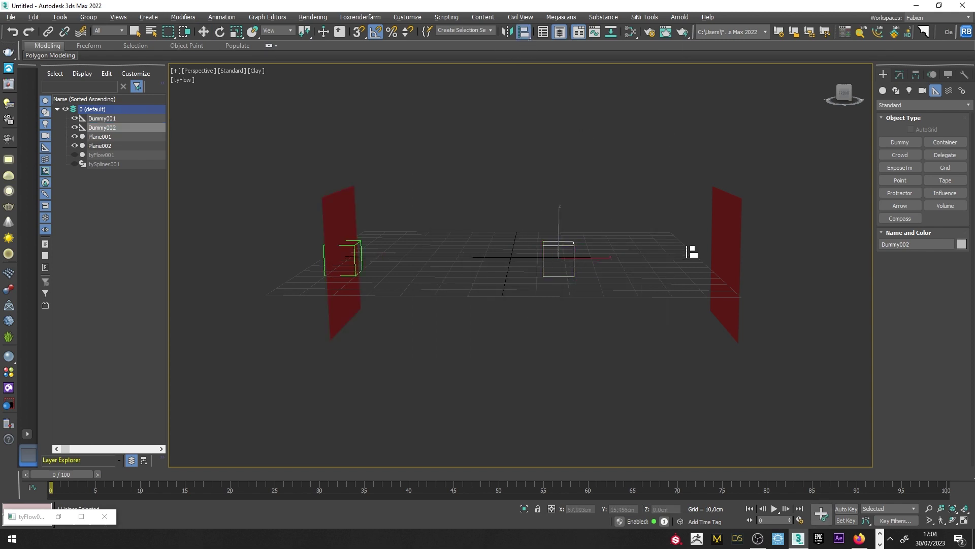
left_click(717, 238)
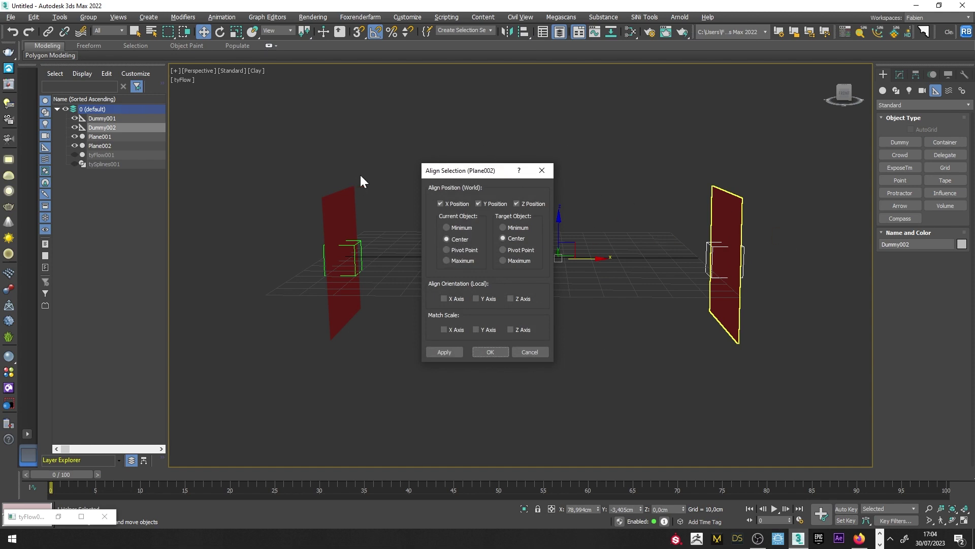
left_click(490, 351)
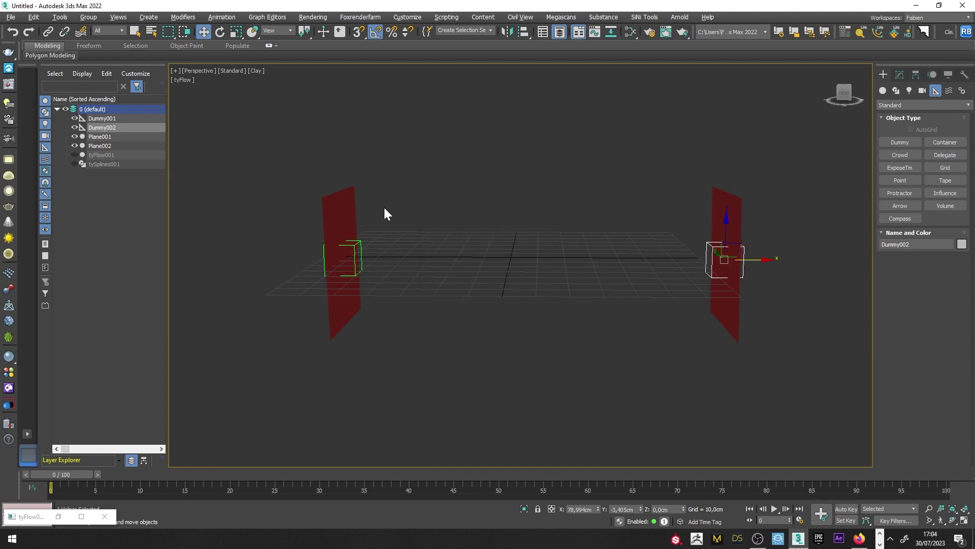
Link Plane001 to a parent object, then select Plane002
left_click(333, 204)
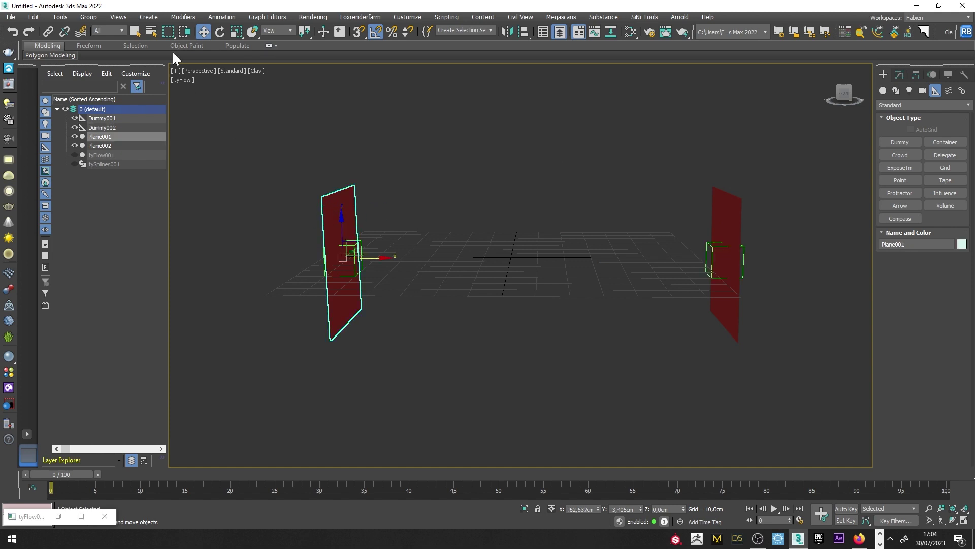
left_click(49, 32)
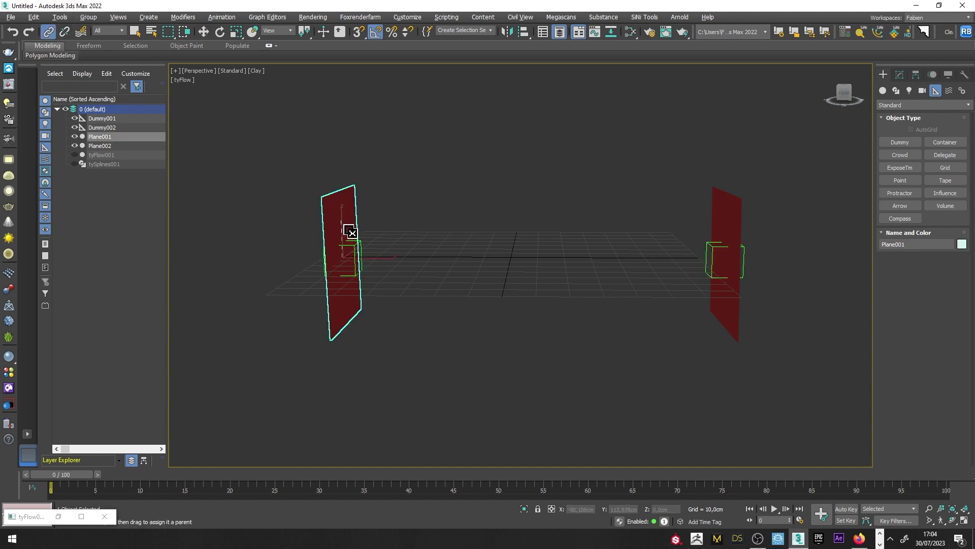
left_click_drag(362, 266, 712, 202)
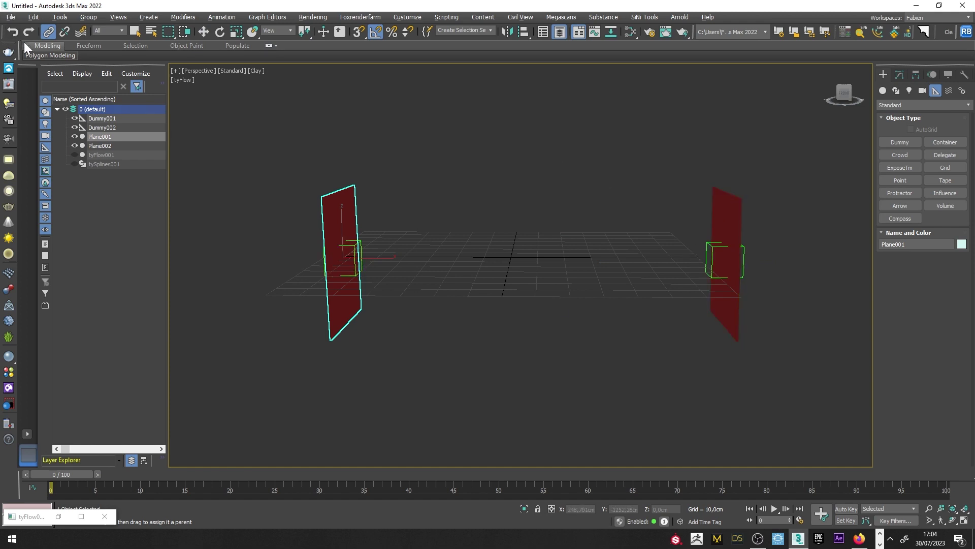
left_click(735, 208)
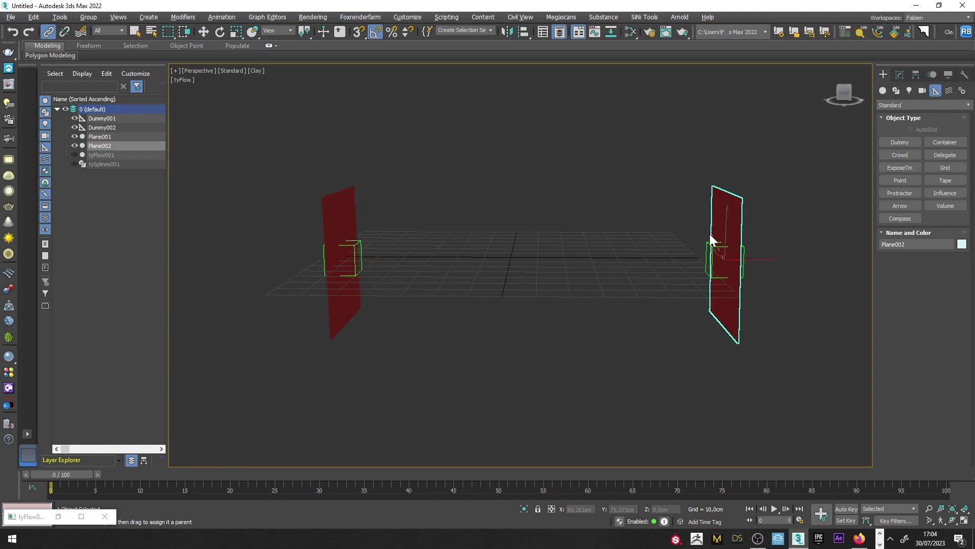
Switch to the Move tool and scrub the timeline between frames 1 and 25
right_click(368, 203)
left_click(388, 211)
left_click_drag(71, 476, 151, 483)
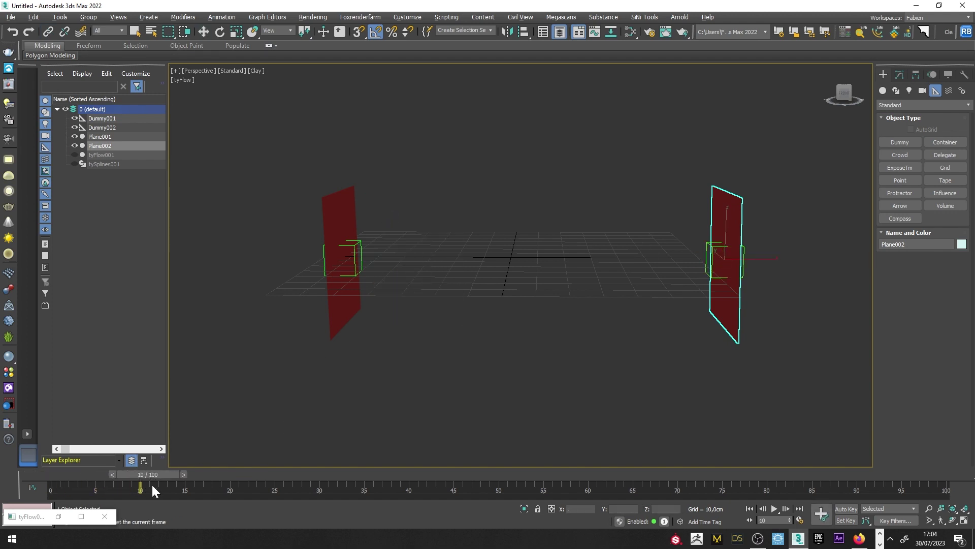
left_click_drag(273, 501, 283, 501)
key("w")
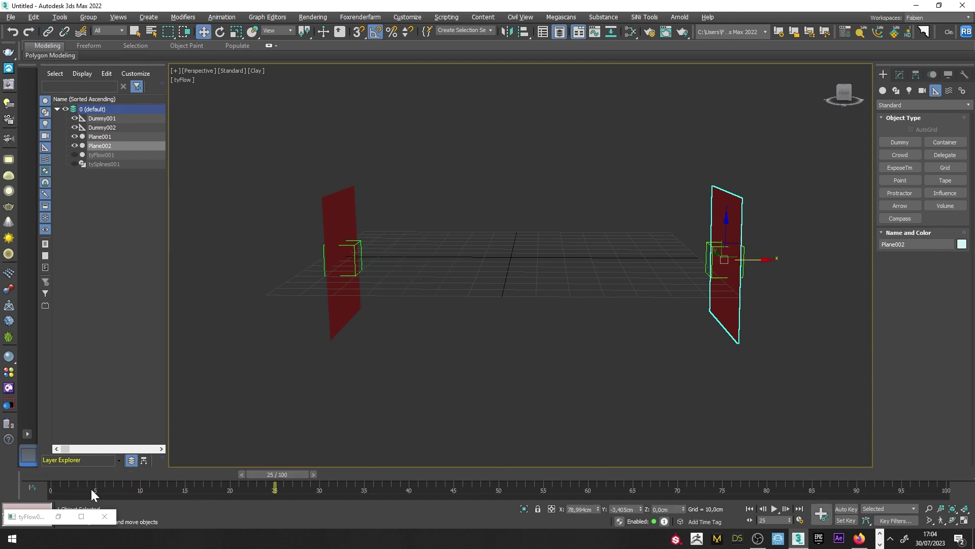
left_click_drag(47, 474, 137, 474)
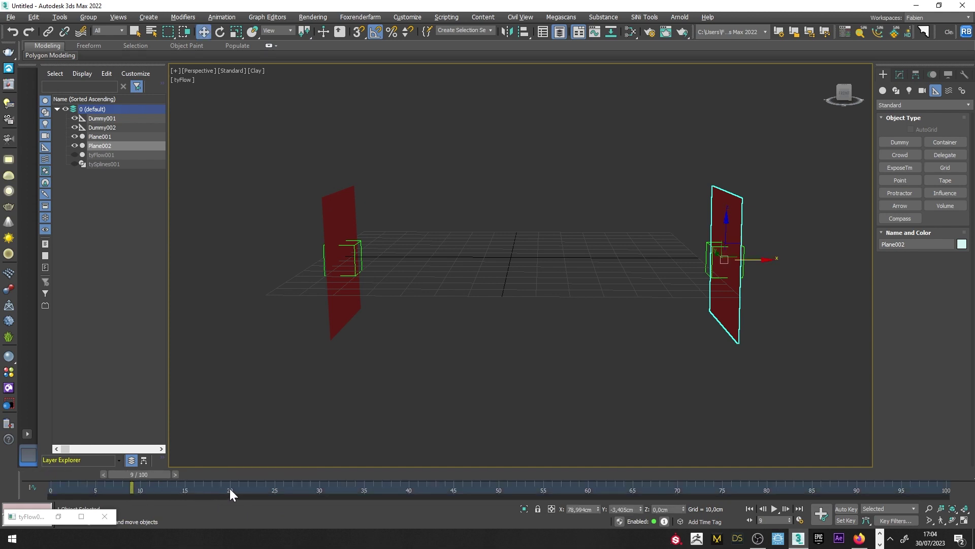
left_click_drag(230, 473, 280, 474)
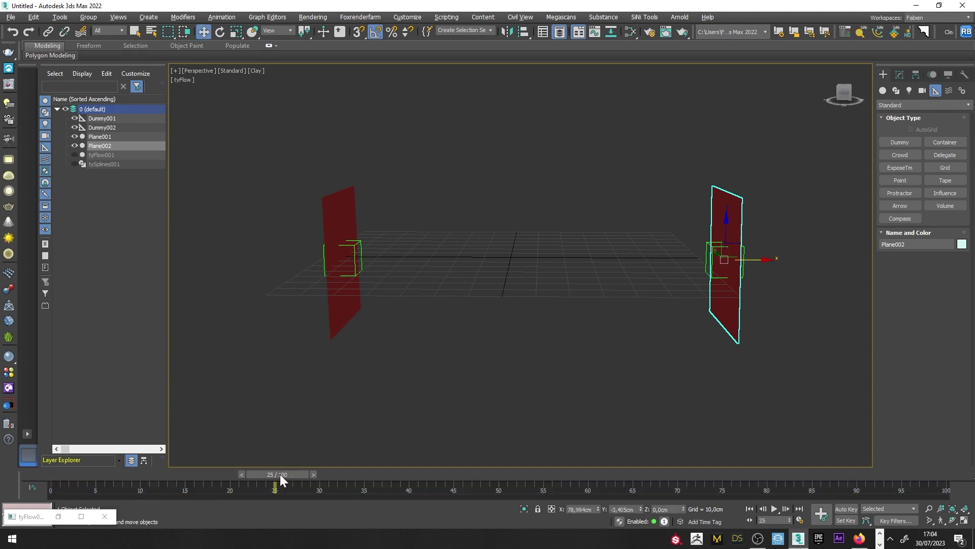
Set the animation end time to 200 frames and select Dummy001 and Dummy002
left_click(801, 520)
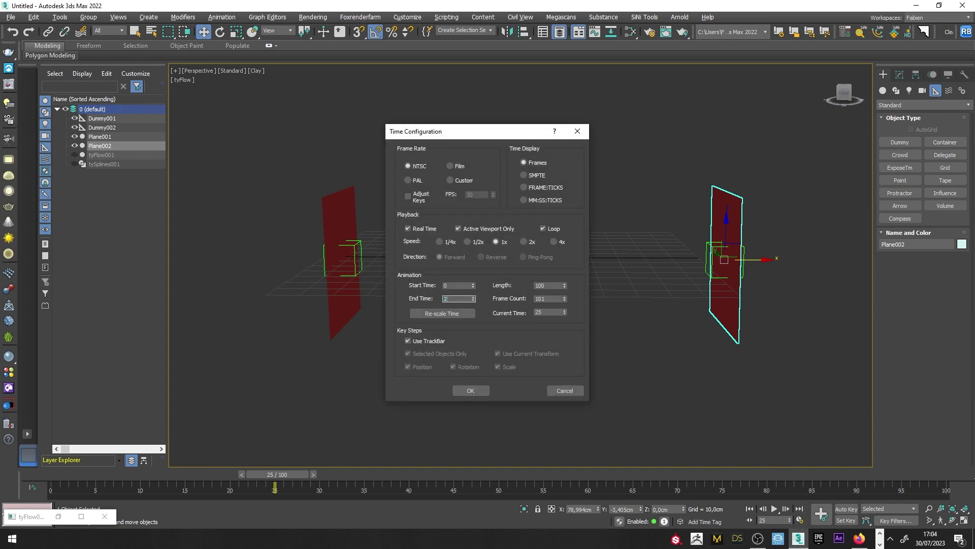
key("Return")
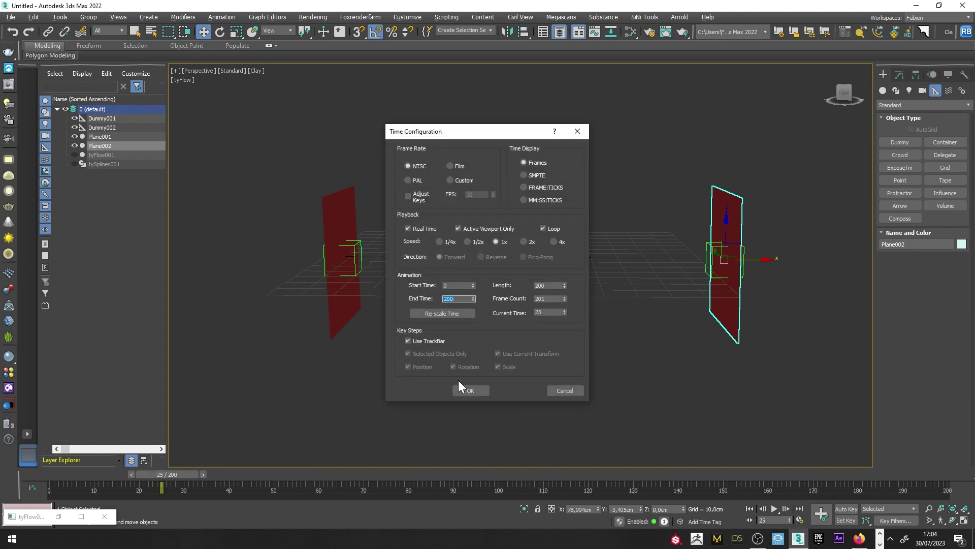
left_click(471, 391)
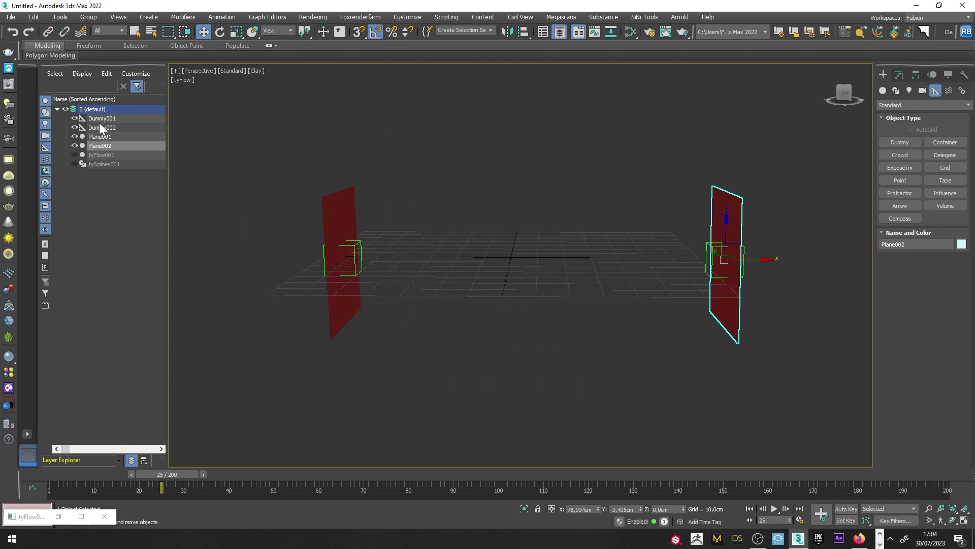
left_click(102, 118)
left_click(116, 127, "ctrl")
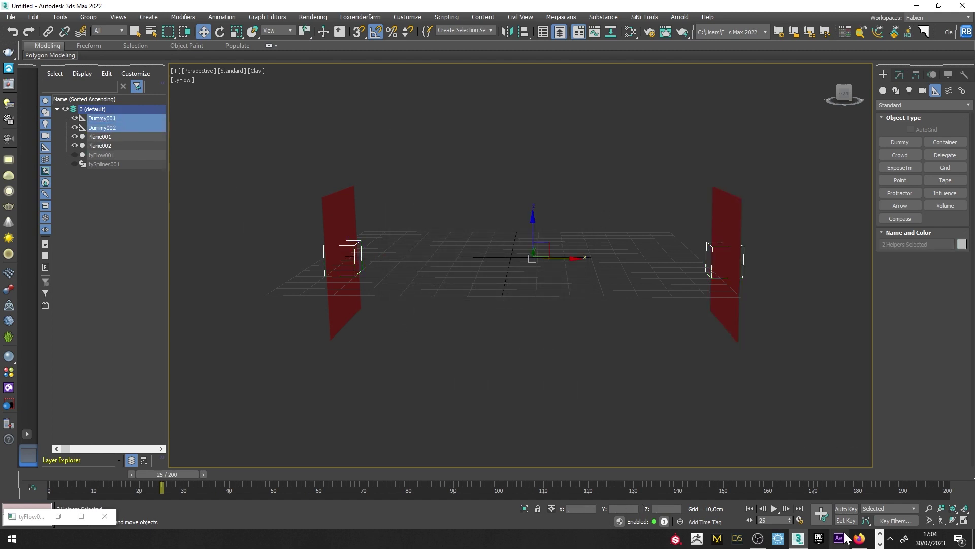
With Auto Key on at a later frame, rotate Dummy001 and its plane about X
left_click(846, 509)
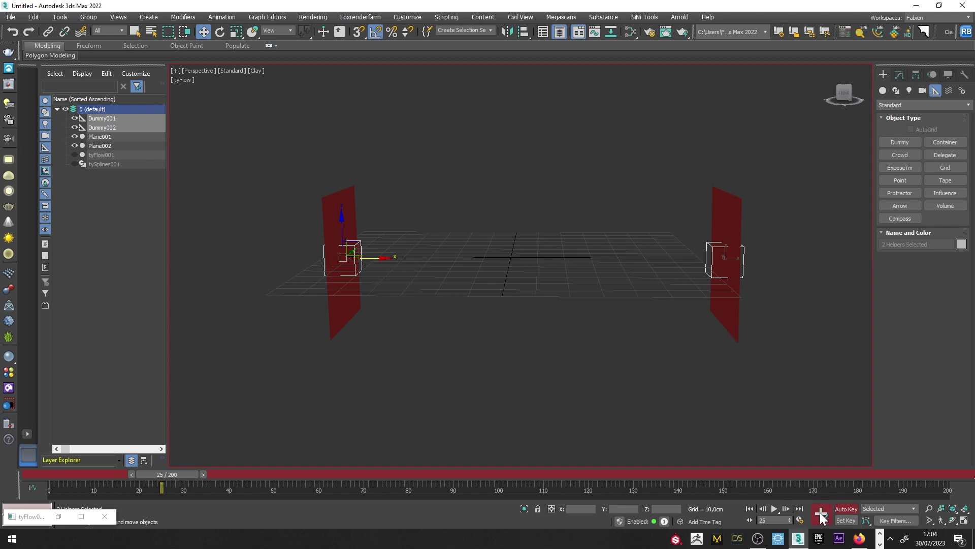
left_click_drag(171, 477, 734, 495)
key("w")
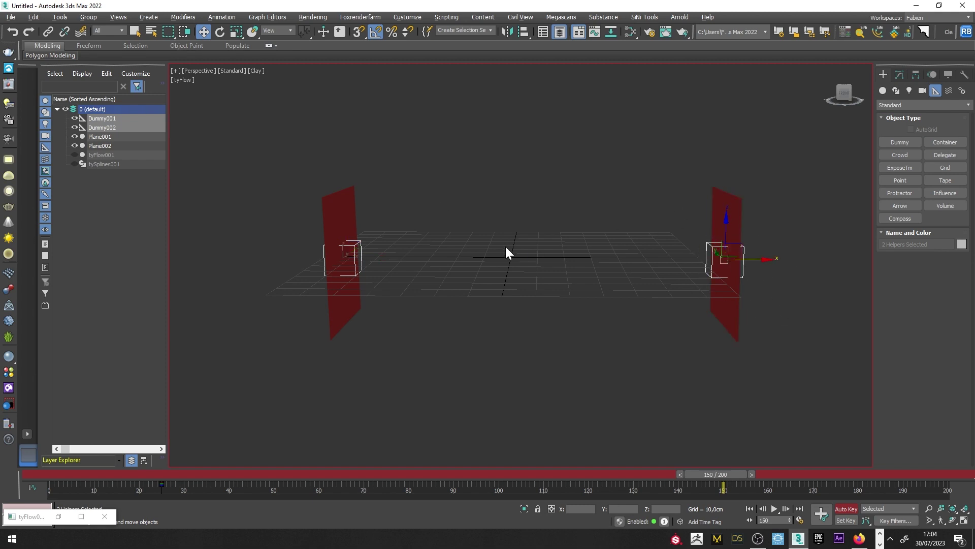
left_click(401, 265)
left_click(358, 251)
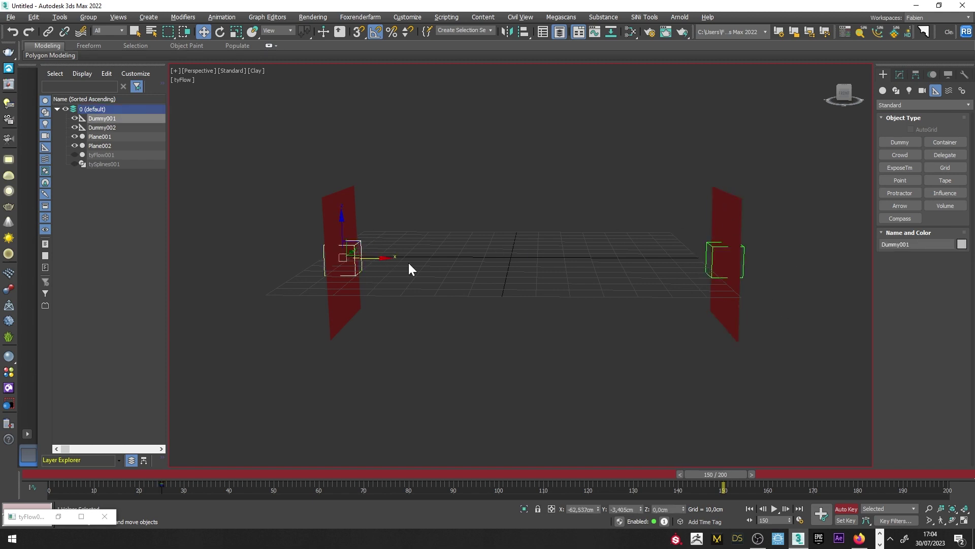
right_click(395, 231)
left_click(405, 242)
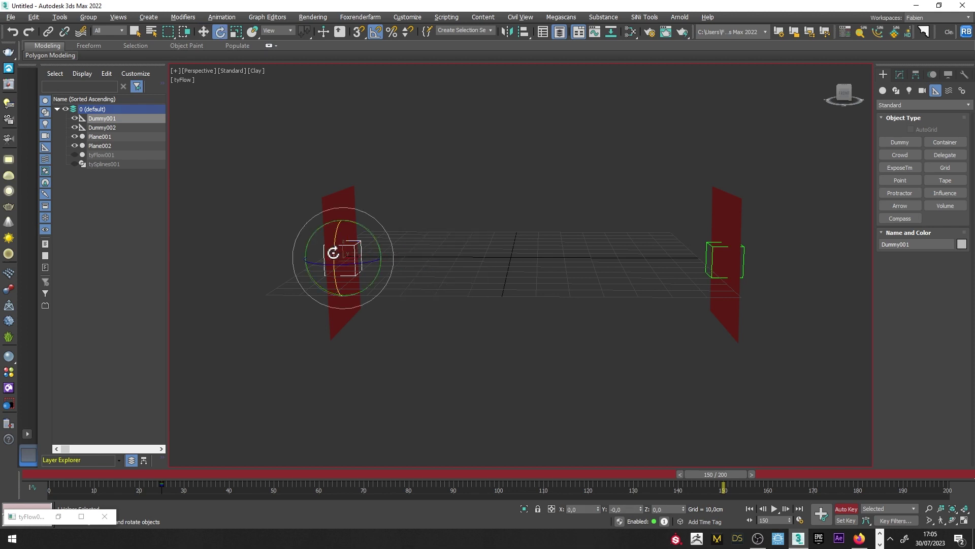
left_click_drag(333, 252, 334, 136)
Rotate Dummy002 and its plane 180 degrees, check the spin, then hide both dummies
left_click(708, 246)
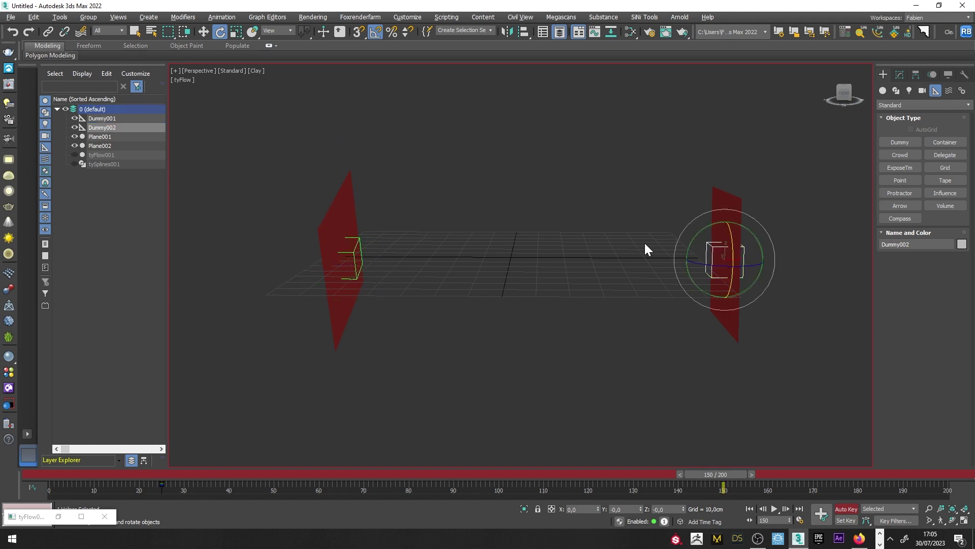
left_click_drag(731, 227, 752, 356)
left_click_drag(53, 474, 519, 473)
key("e")
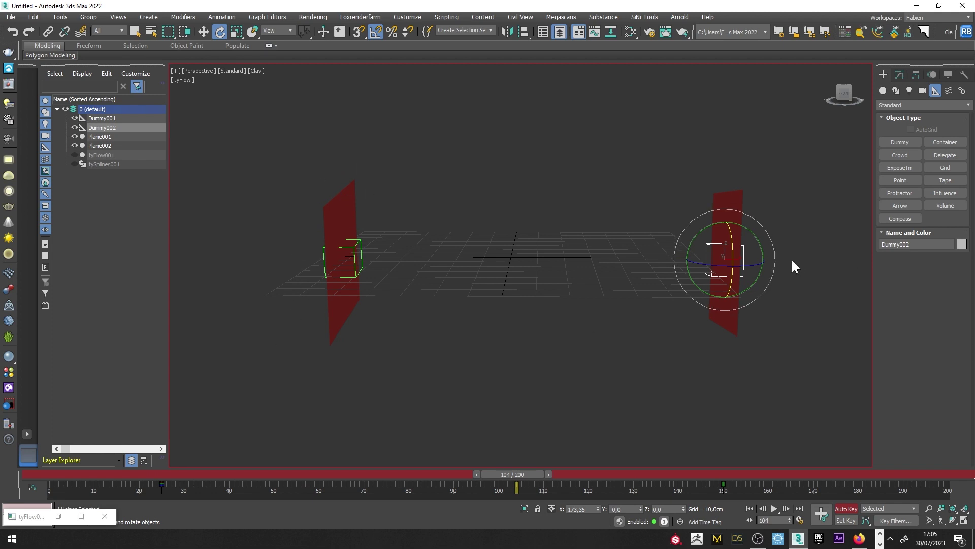
left_click_drag(522, 480, 49, 475)
left_click(75, 127)
left_click(74, 118)
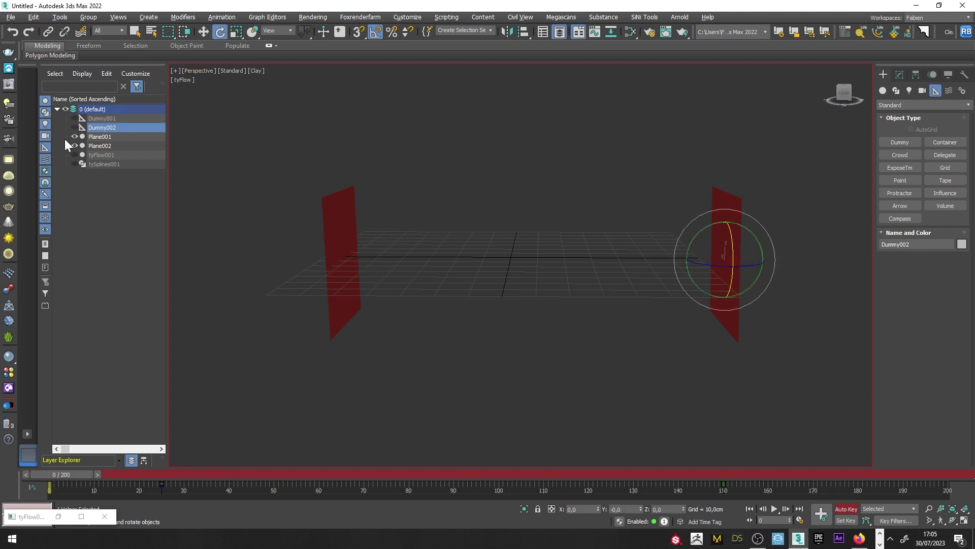
Hide Plane001 and Plane002, show tyFlow001, and turn off Auto Key
left_click(75, 137)
left_click(75, 146)
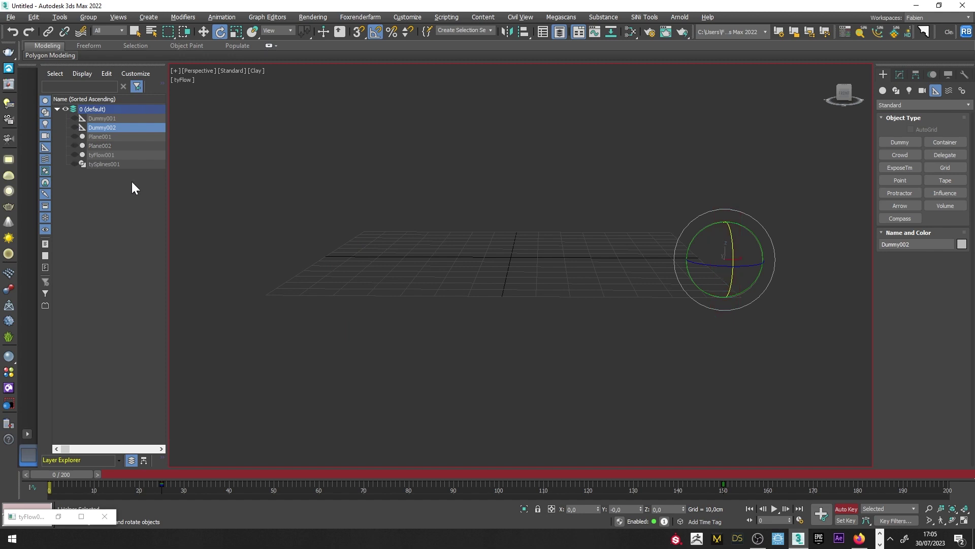
left_click(75, 155)
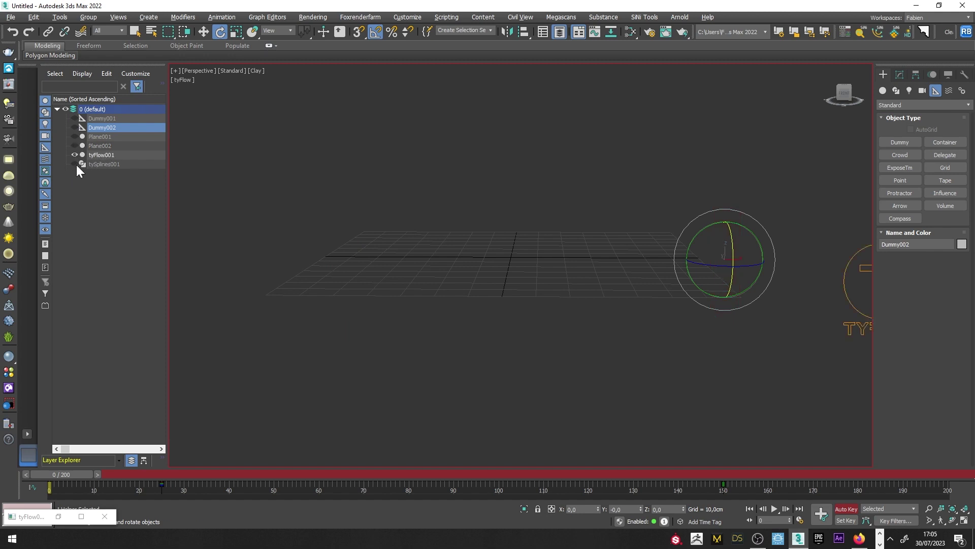
left_click(847, 509)
Scrub the timeline and zoom in to watch the red strands twist into a bundle
left_click_drag(64, 477, 164, 477)
key("e")
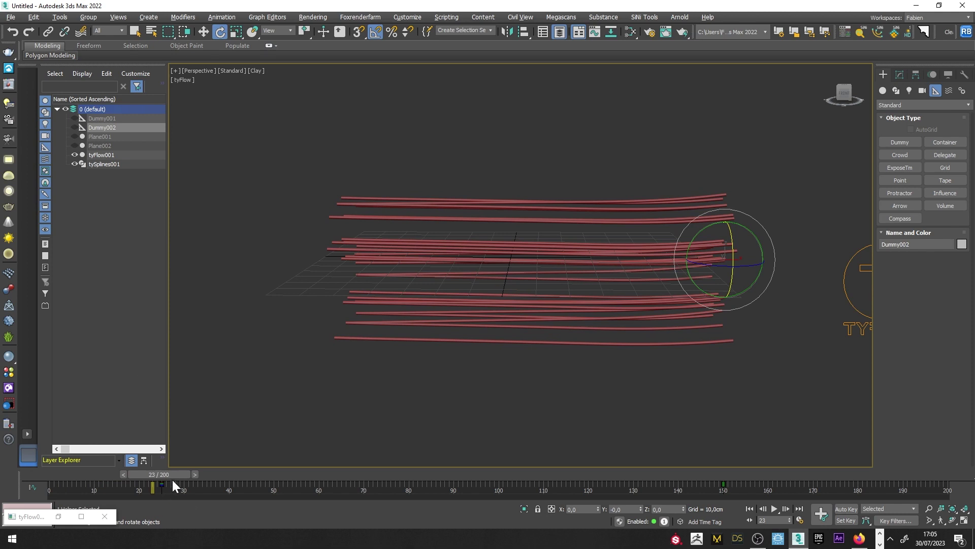
left_click_drag(167, 475, 534, 456)
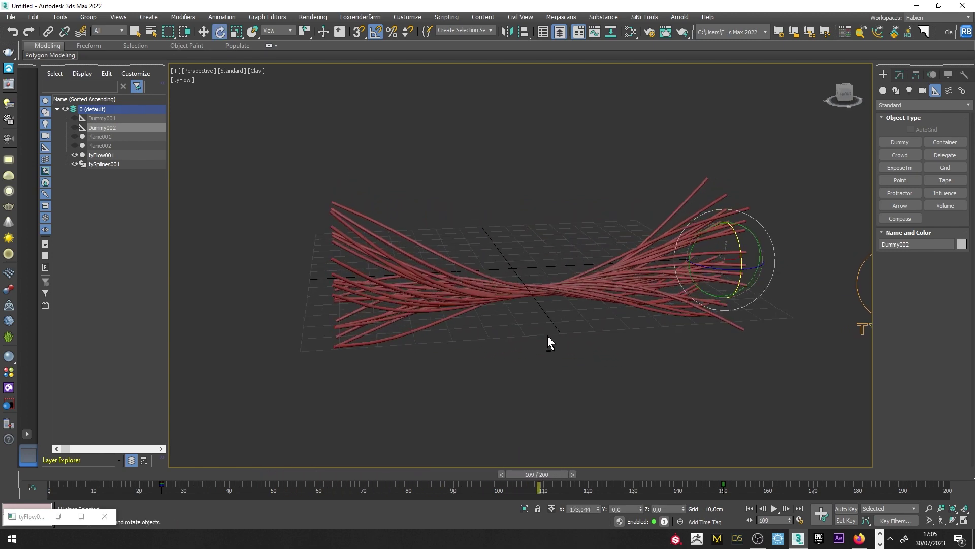
scroll(548, 342, "up", 5)
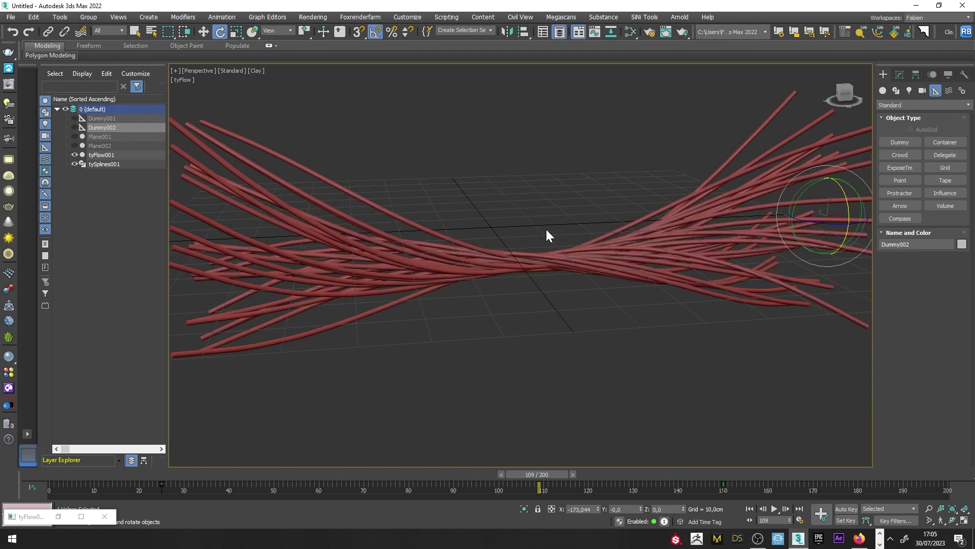
left_click_drag(539, 481, 501, 473)
Select tyFlow001 and open its flow editor
key("e")
left_click(113, 156)
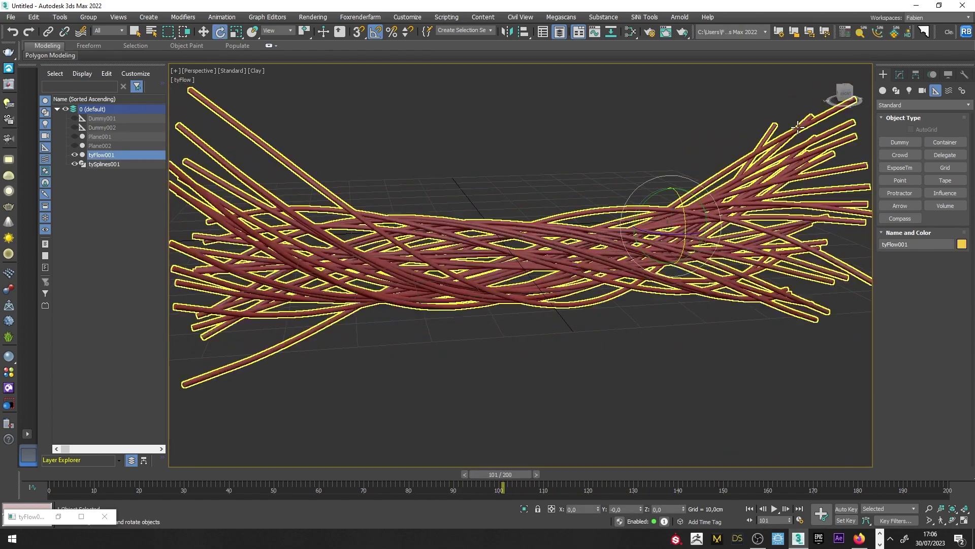
left_click(900, 75)
left_click(932, 240)
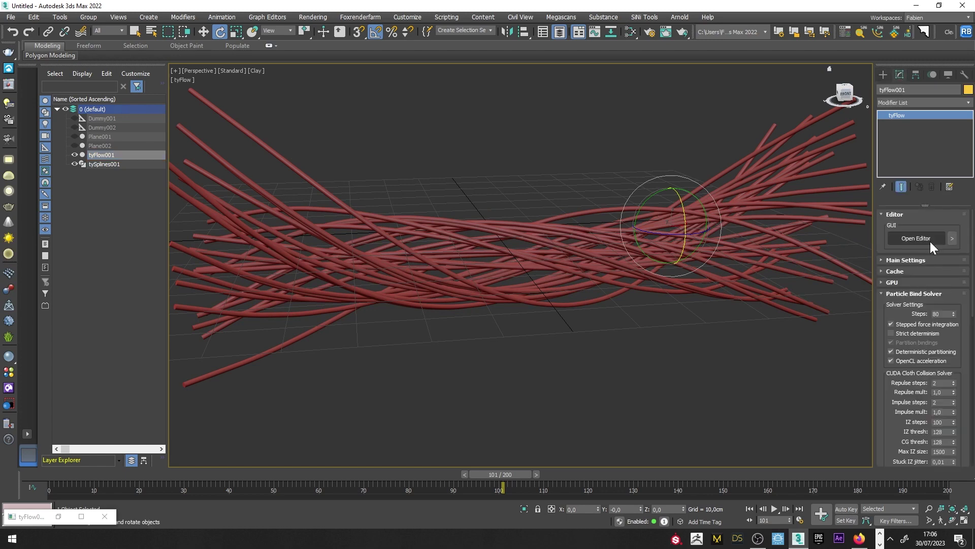
Insert a Particle Physics operator into Event_003 at Particle Bind through the 'part' quick search
middle_click_drag(318, 243, 150, 231)
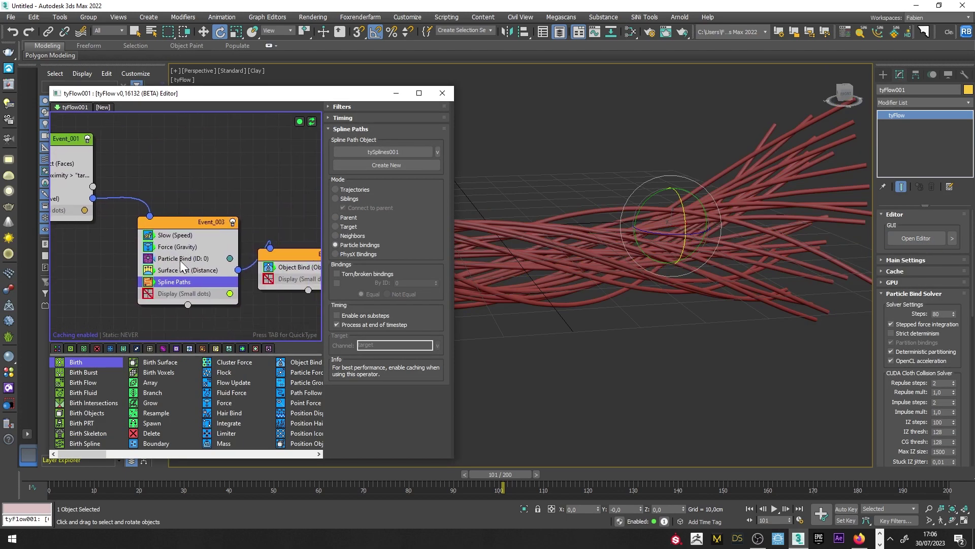
left_click(181, 259)
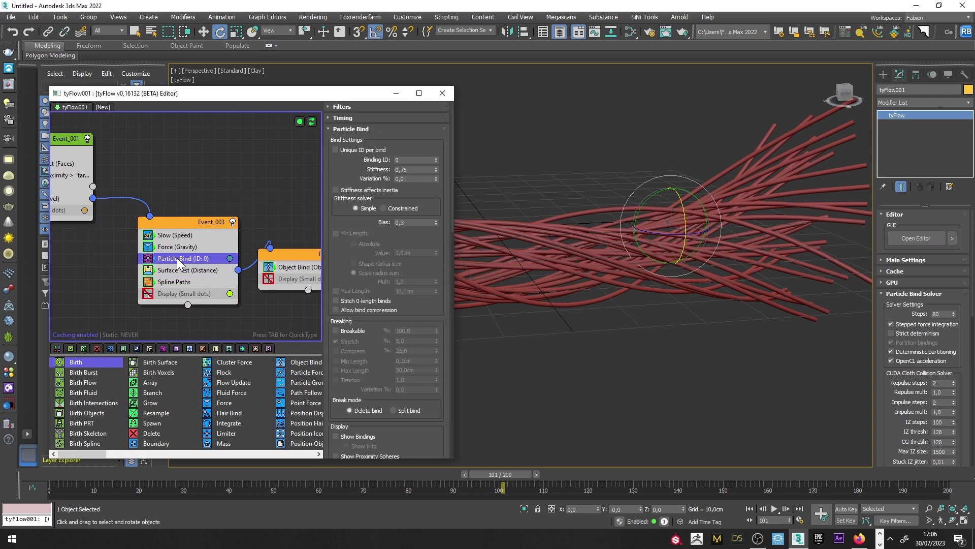
key("Tab")
type("part")
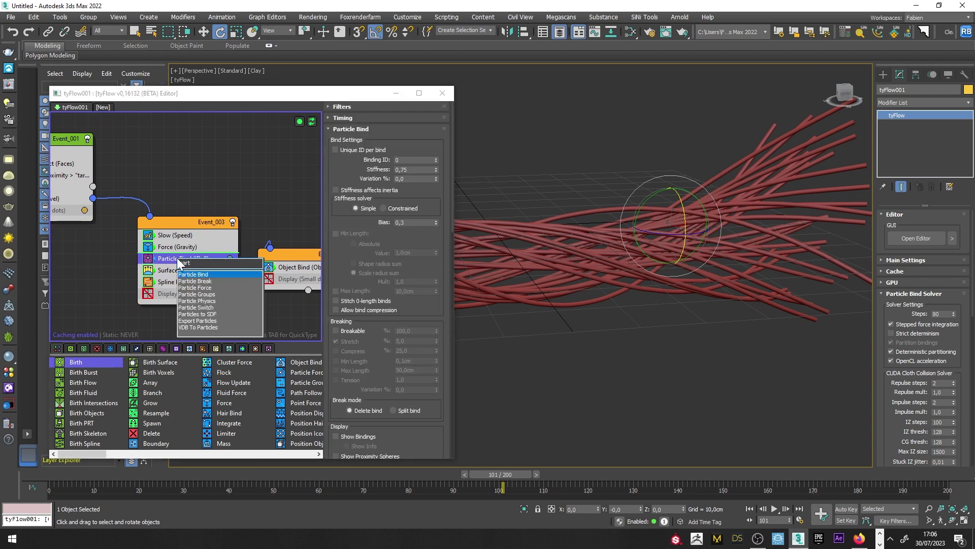
left_click(194, 300)
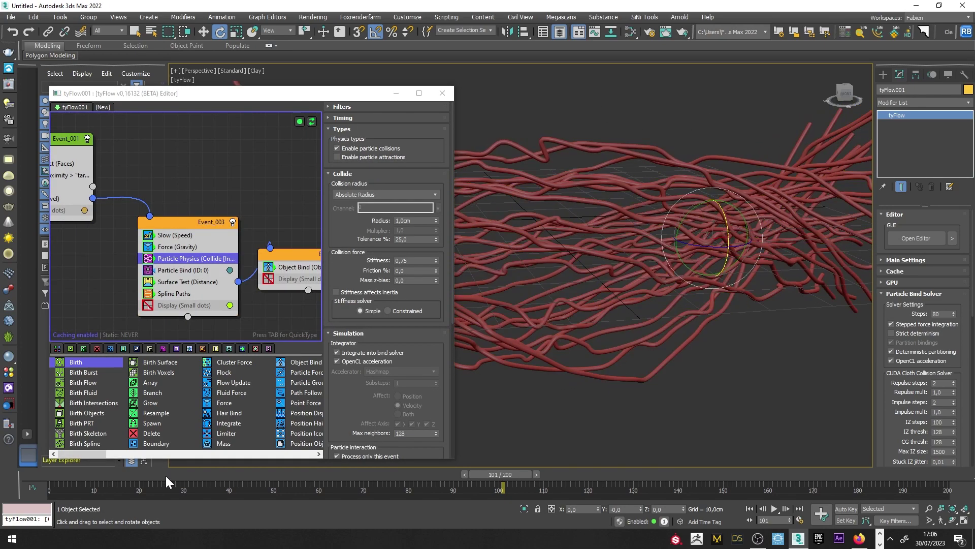
Move Particle Physics below Particle Bind and set Tolerance 100%, Stiffness 1, Max neighbors 500
left_click_drag(93, 478, 38, 476)
left_click_drag(189, 258, 187, 284)
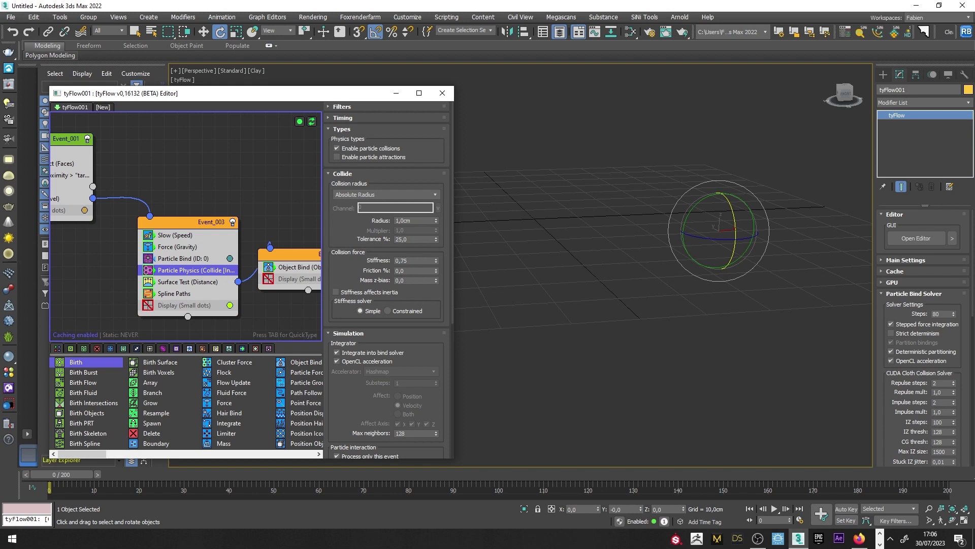
left_click(403, 239)
key("Tab")
type("1")
left_click_drag(452, 245, 440, 350)
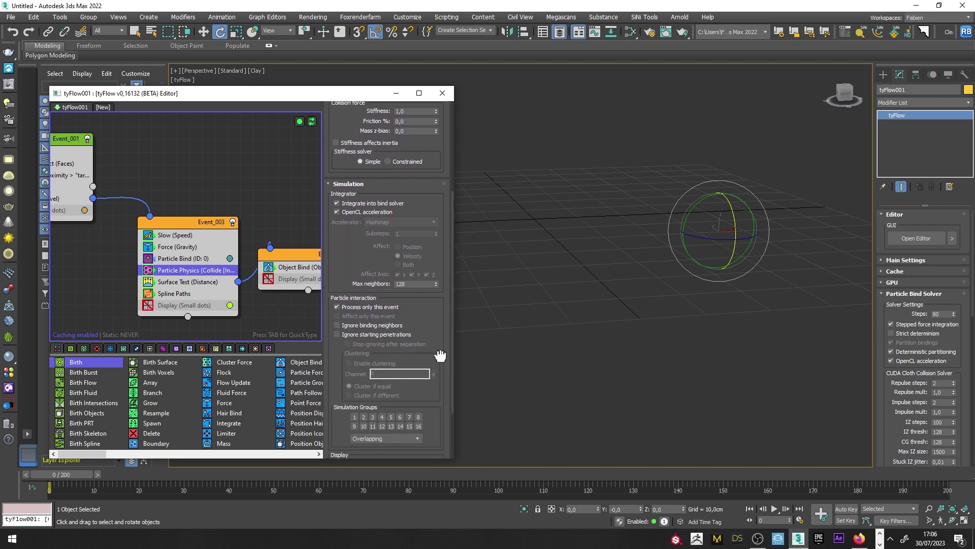
left_click_drag(413, 285, 370, 280)
type("500")
Run the simulation forward and enable Ignore starting penetrations in Particle Physics
left_click_drag(96, 477, 174, 477)
key("e")
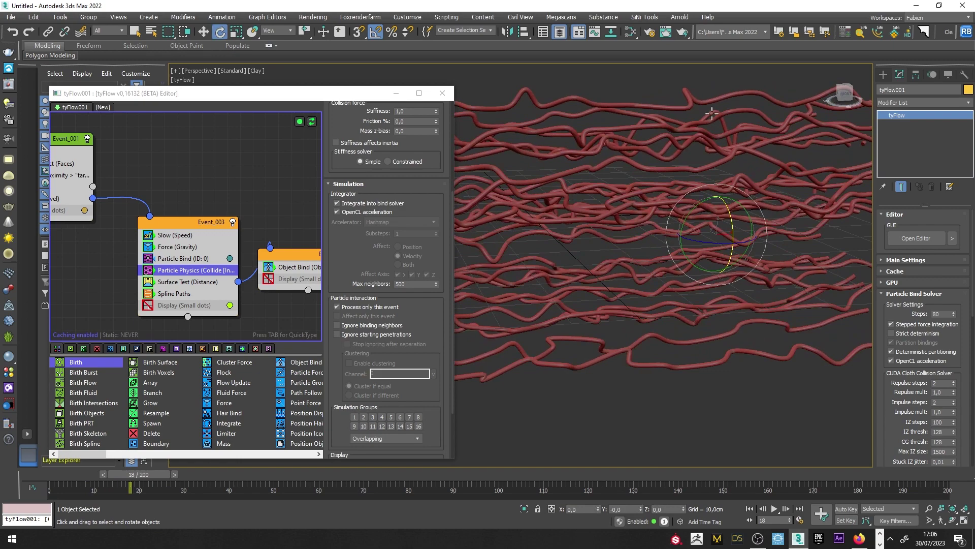
scroll(442, 243, "down", 3)
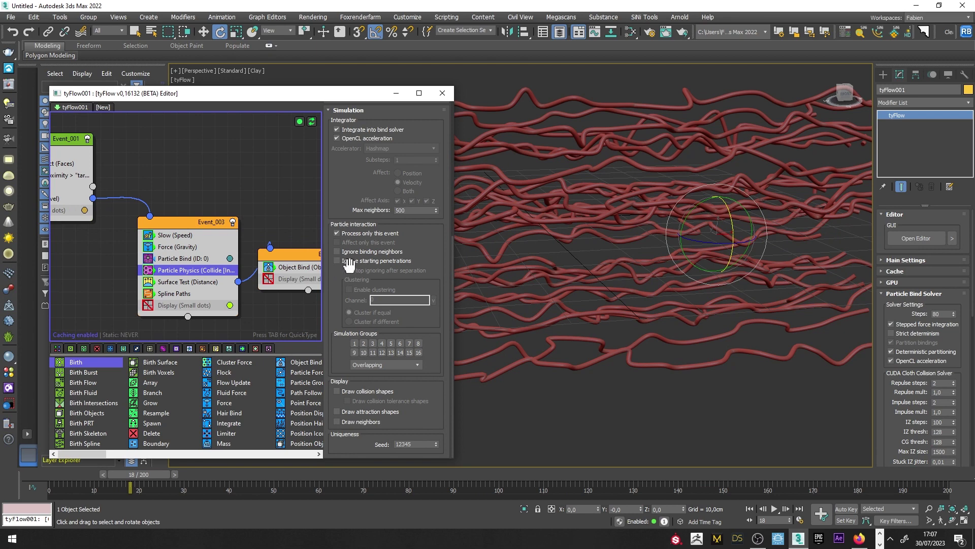
left_click(365, 262)
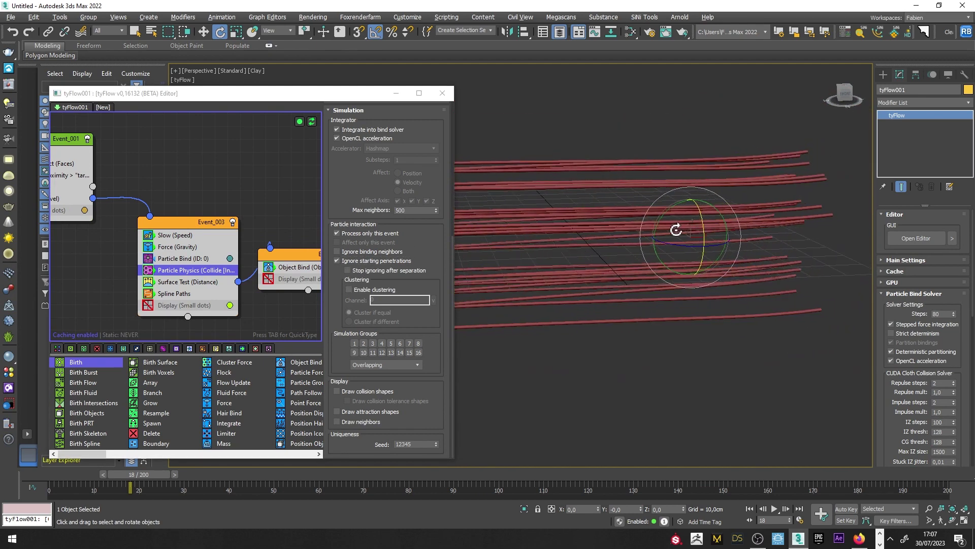
Scrub to frame 148, zoom in on the braided rope, and select the tySplines001 mesh
left_click_drag(138, 478, 336, 487)
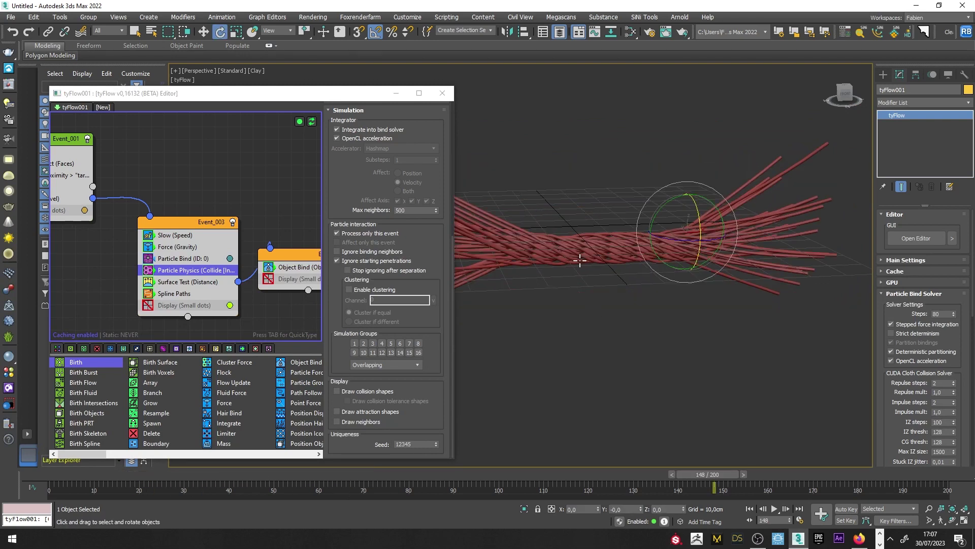
scroll(586, 238, "up", 5)
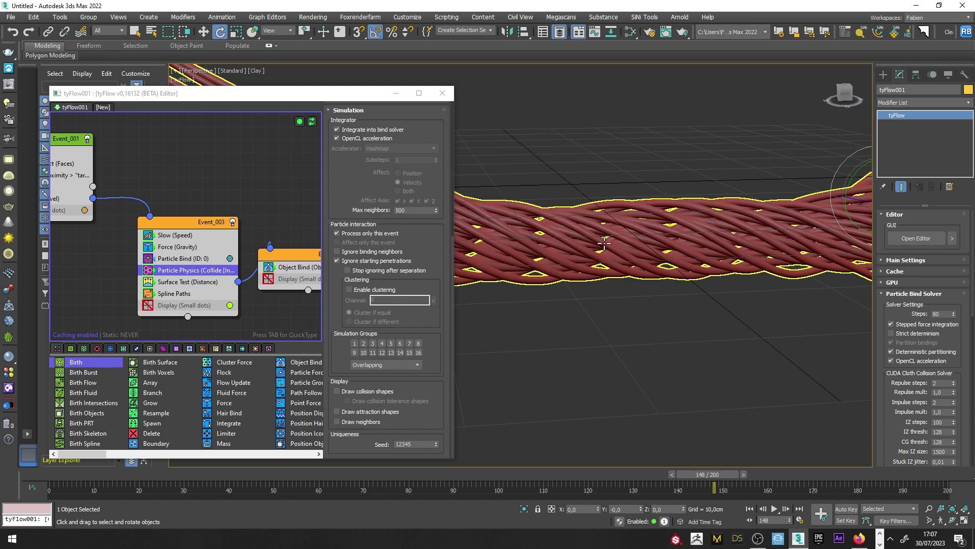
scroll(608, 247, "up", 2)
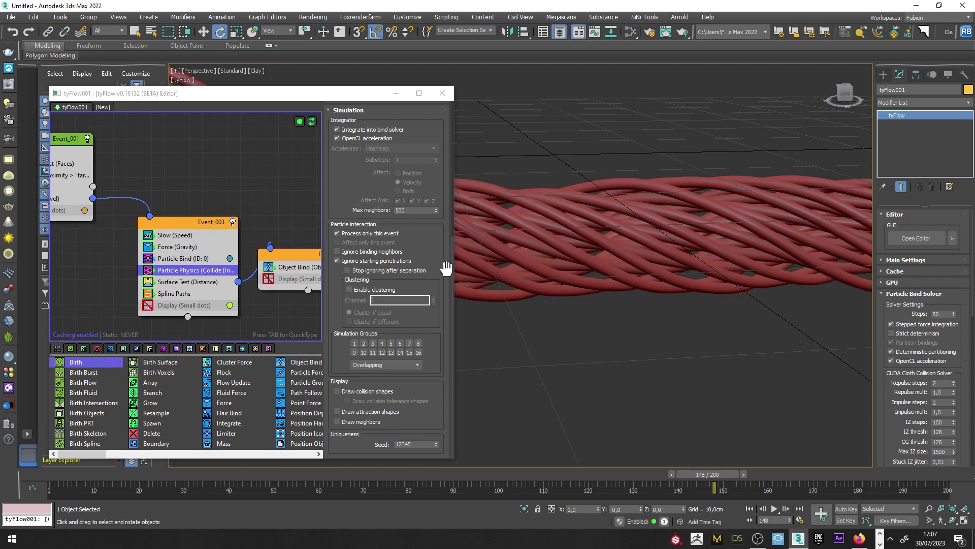
left_click_drag(450, 280, 442, 152)
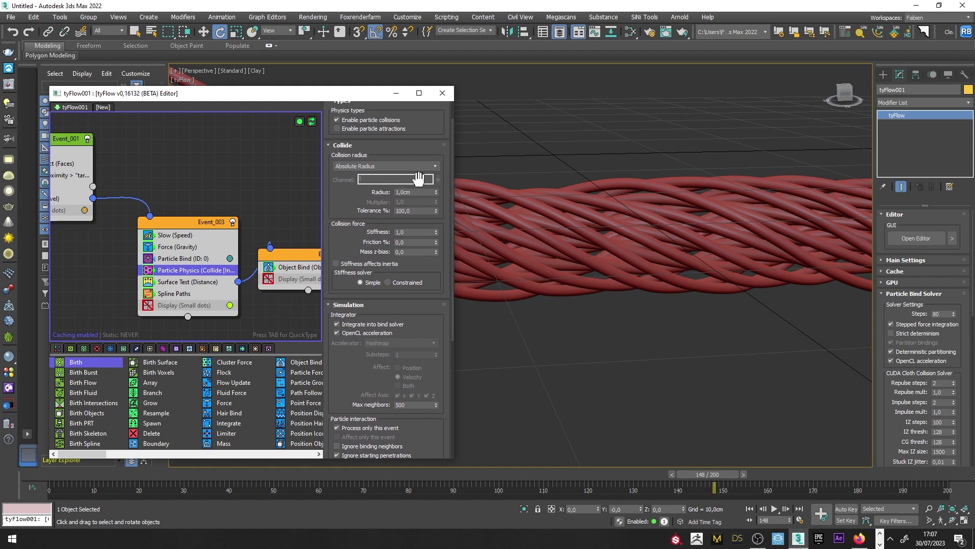
left_click_drag(884, 324, 884, 288)
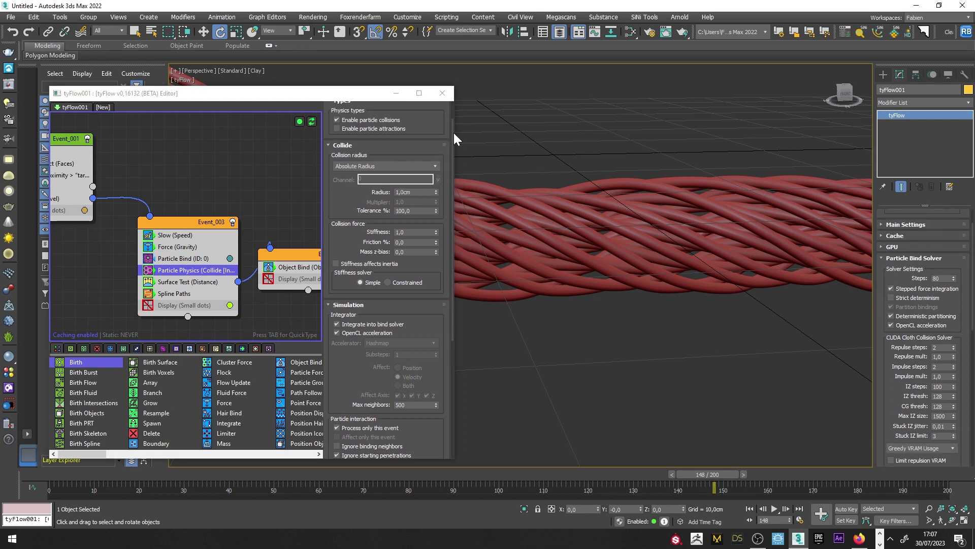
left_click(620, 213)
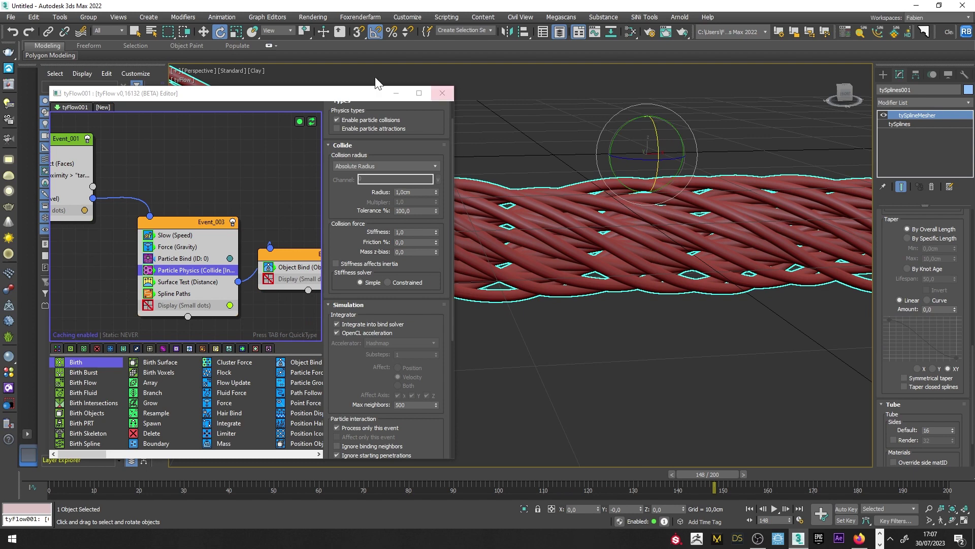
Check the 0,5cm tube radius, then set the Particle Physics Collide Radius to 0,5cm
left_click_drag(915, 316, 893, 439)
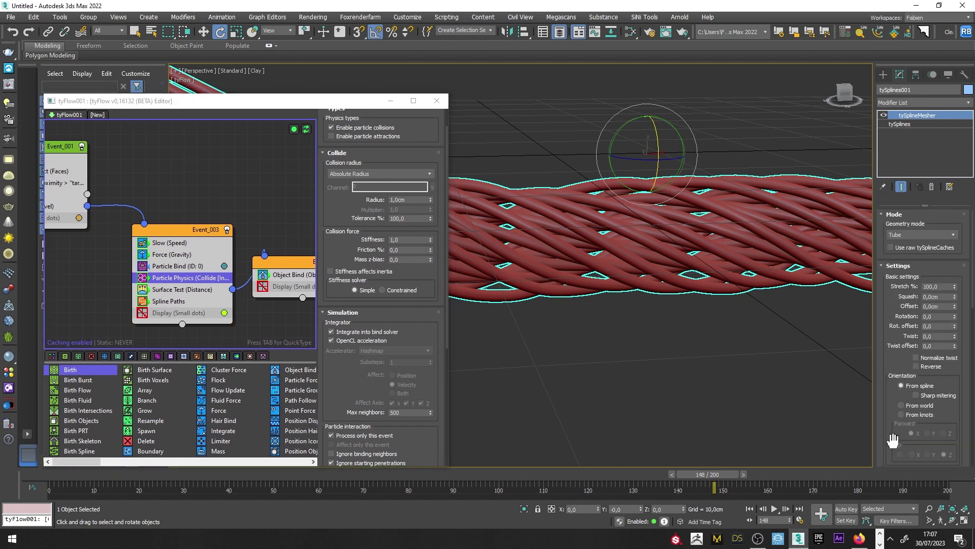
left_click_drag(887, 342, 894, 205)
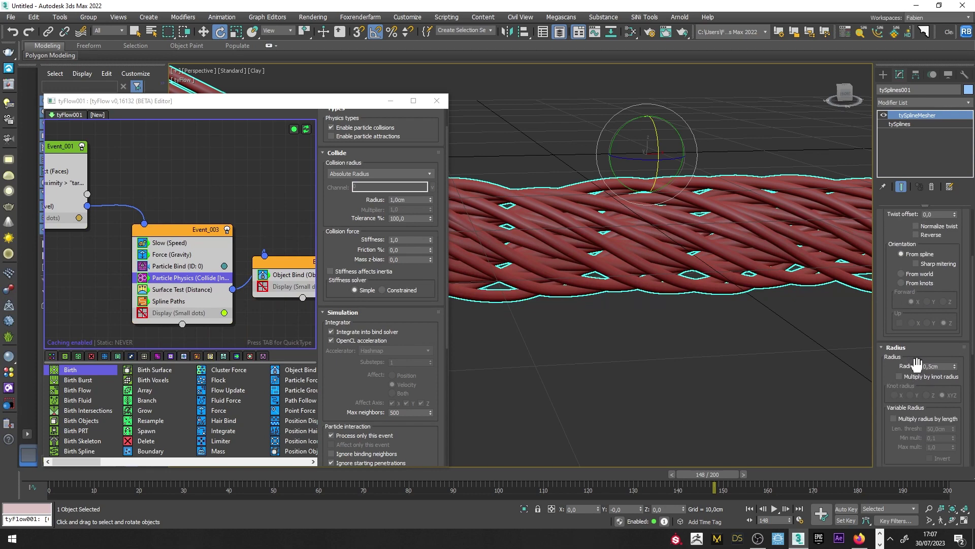
left_click(407, 200)
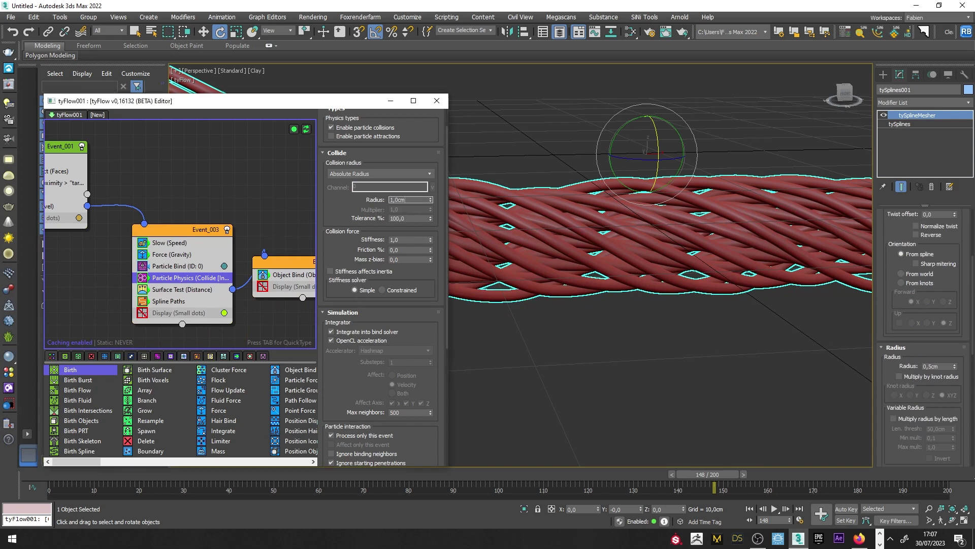
type("0,5")
key("Return")
Deselect the rope and show edge lines over the shading to inspect it
scroll(559, 207, "down", 3)
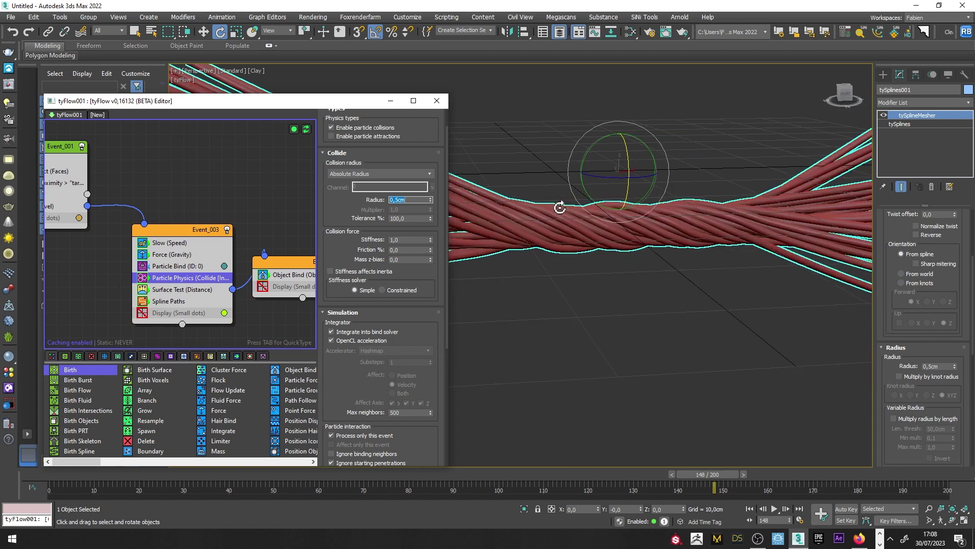
left_click(574, 272)
key("F4")
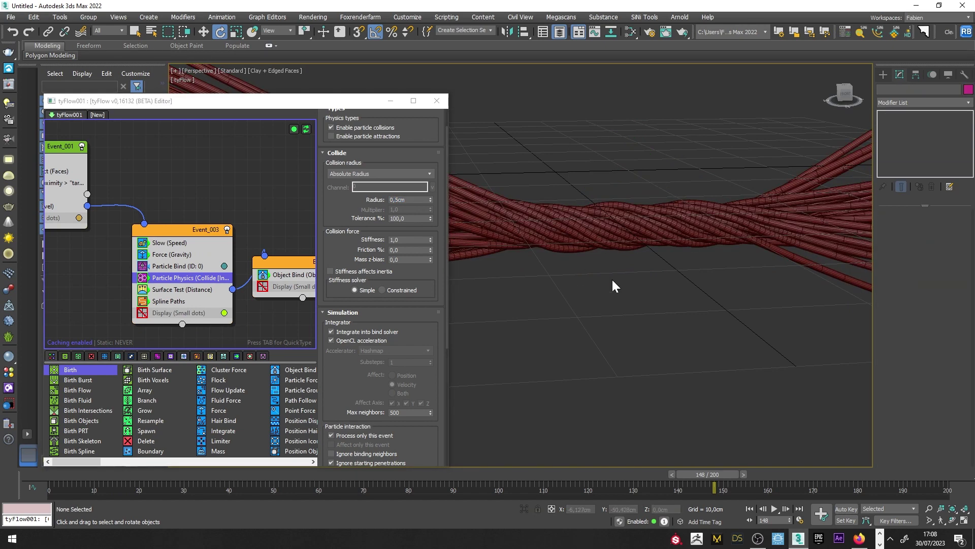
Change the viewport shading and review the rope between frames 111 and 140
key("F3")
key("F3")
middle_click_drag(619, 274, 637, 298, "alt")
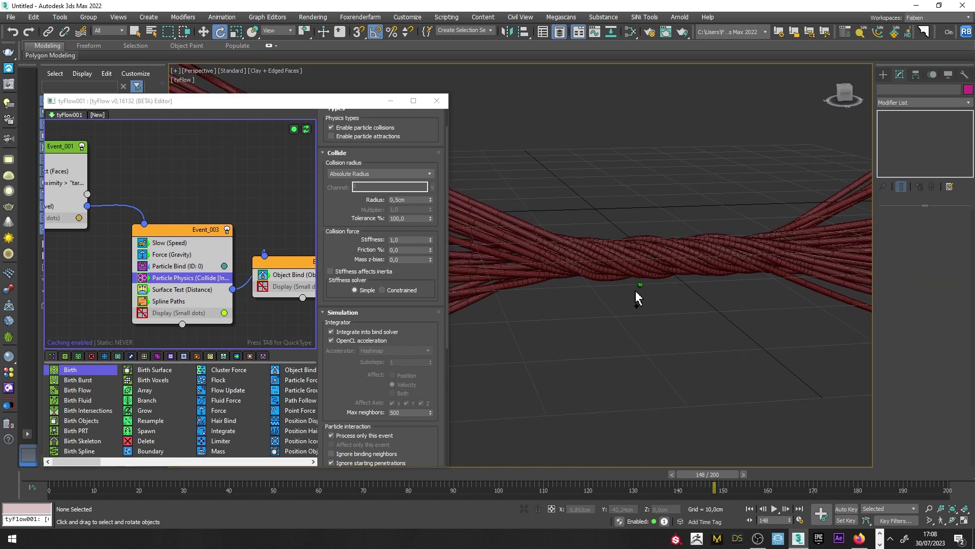
left_click_drag(249, 484, 676, 463)
left_click_drag(244, 99, 311, 84)
Set the Event_001 Birth Total to 100 particles, then move the editor aside
middle_click_drag(195, 134, 303, 149)
scroll(272, 131, "down", 1)
scroll(228, 159, "up", 1)
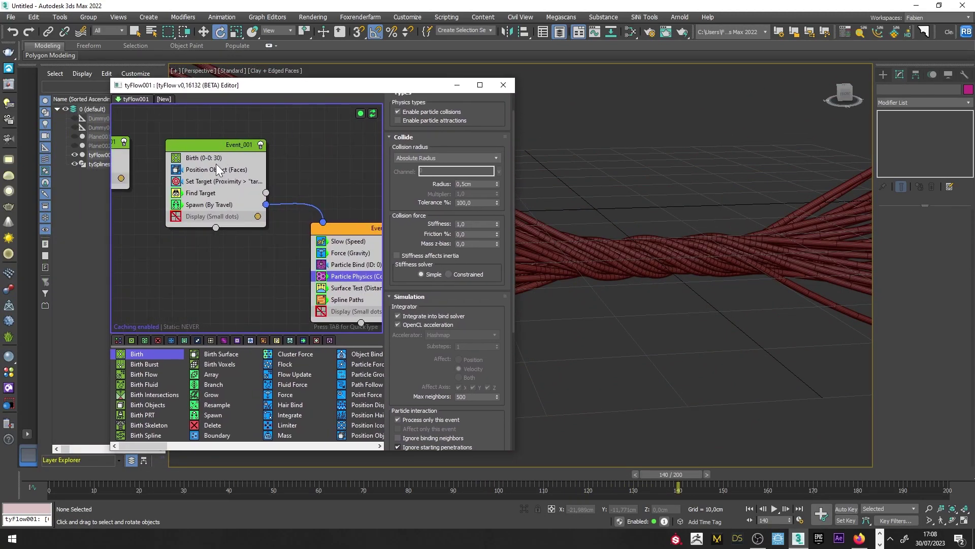
left_click(220, 157)
middle_click_drag(220, 157, 147, 160)
left_click(452, 142)
type("100")
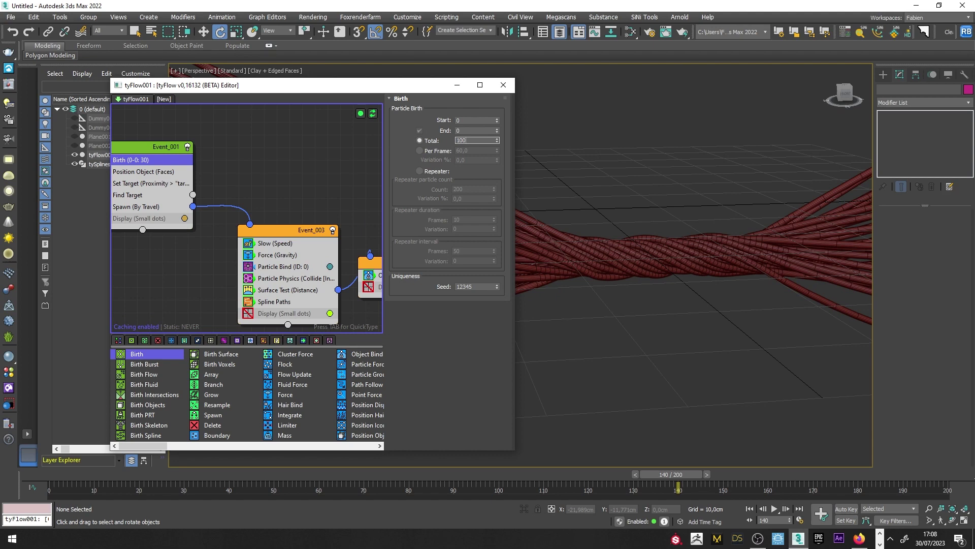
key("Return")
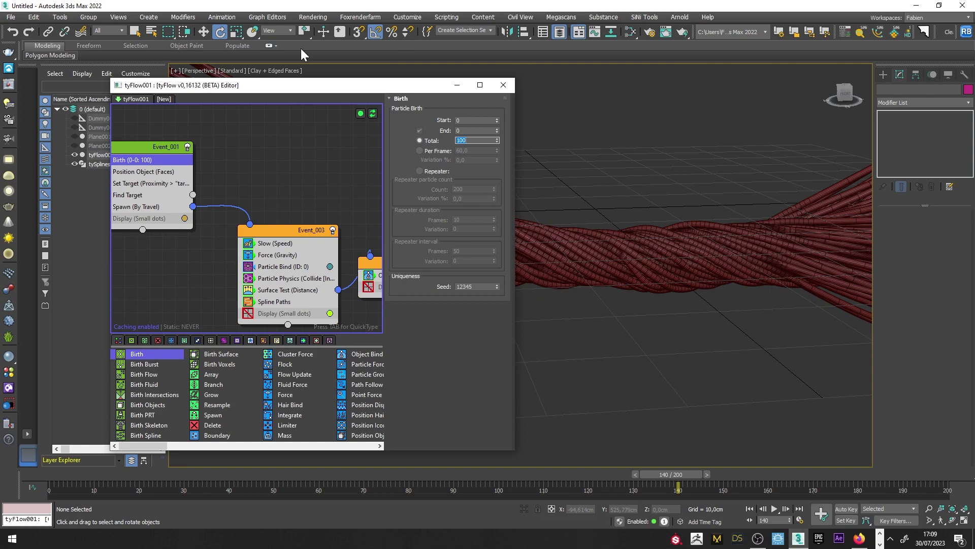
left_click_drag(341, 85, 206, 82)
mouse_move(600, 234)
middle_mouse_down("alt")
mouse_move(418, 269)
mouse_move(612, 258)
mouse_move(614, 245)
middle_mouse_up("alt")
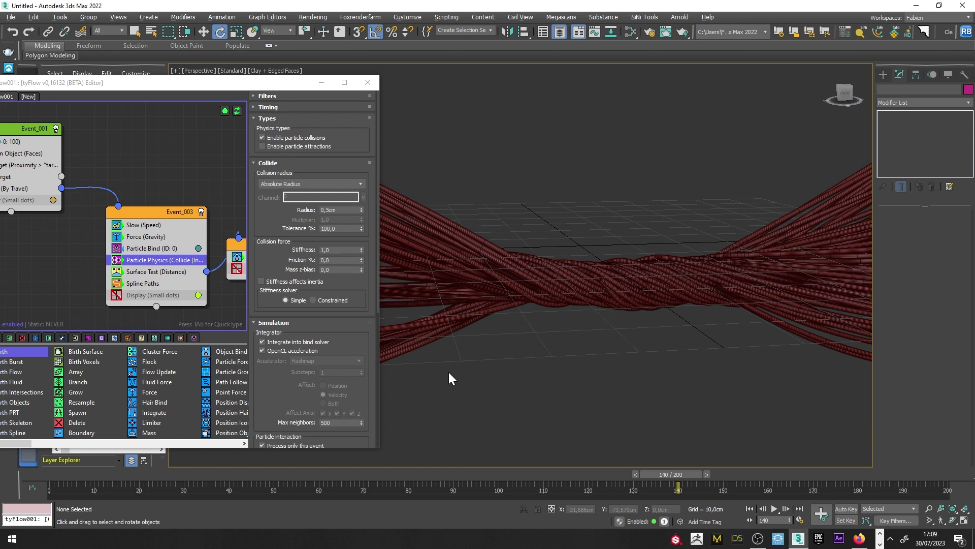
Insert a Modify Bindings operator after Surface Test in Event_003 using the 'modi' search
left_click(68, 476)
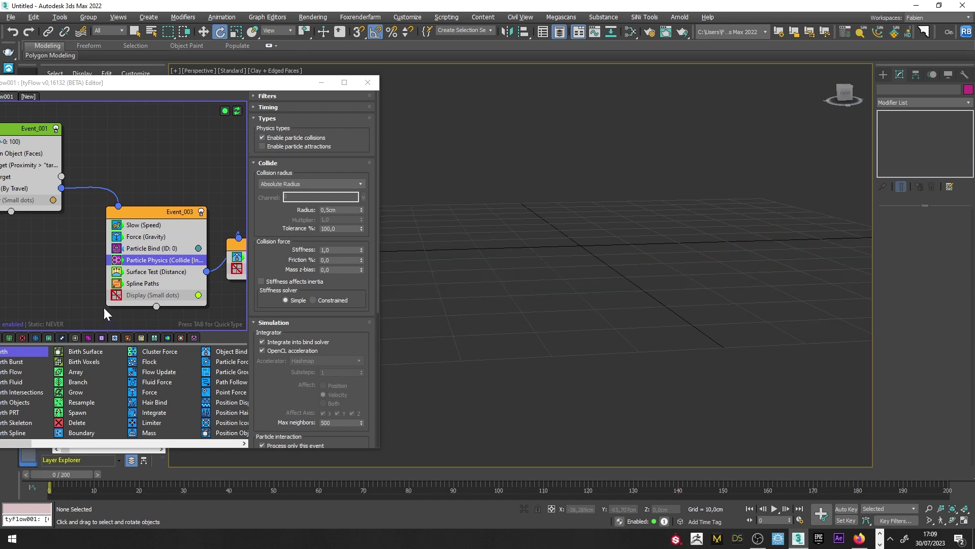
left_click(146, 274)
key("Tab")
type("modi")
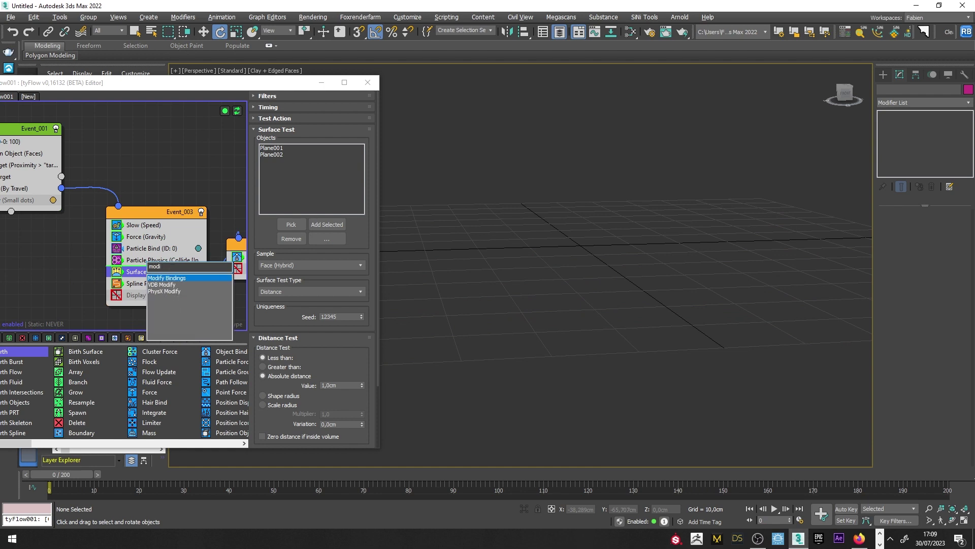
left_click(177, 278)
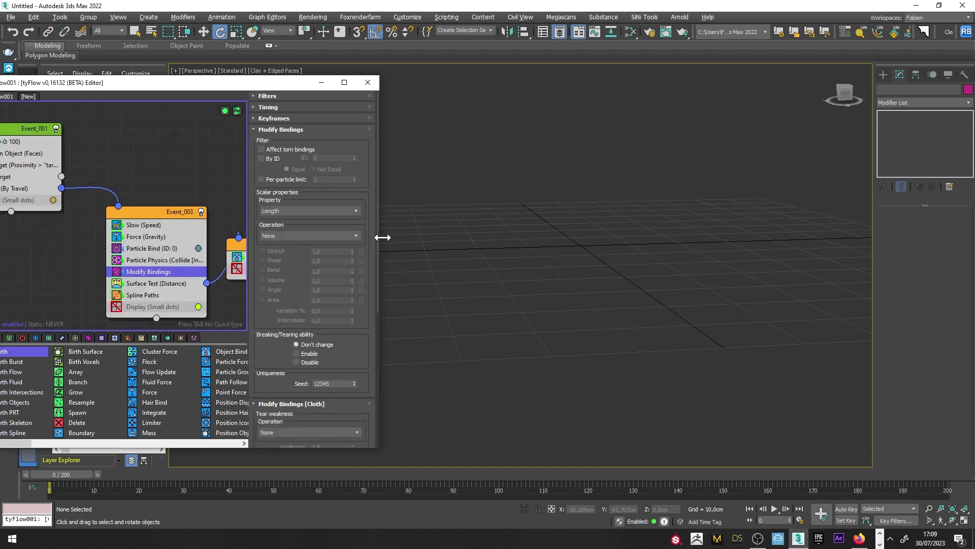
Set Modify Bindings to Multiply Current with Stretch 0,1, and check the result at frame 90
left_click_drag(256, 224, 257, 163)
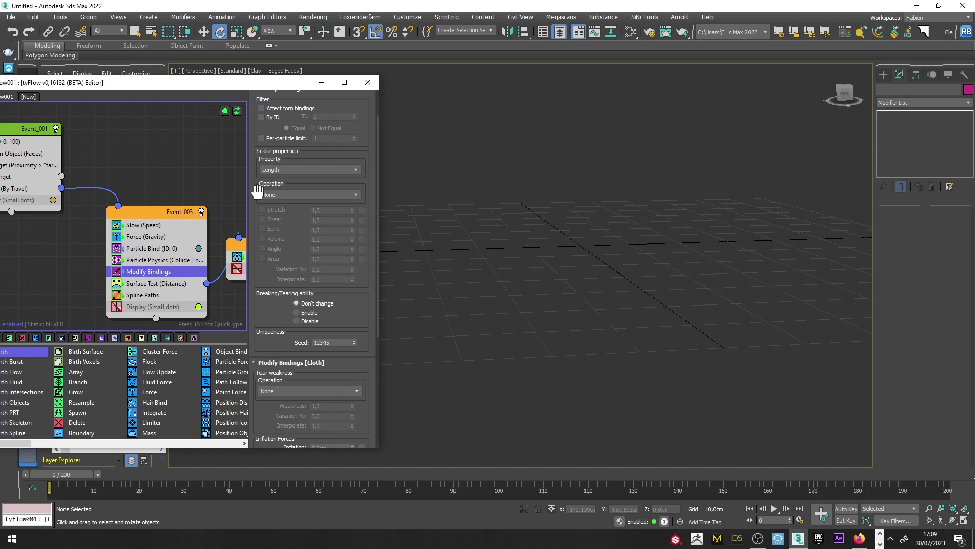
left_click(272, 195)
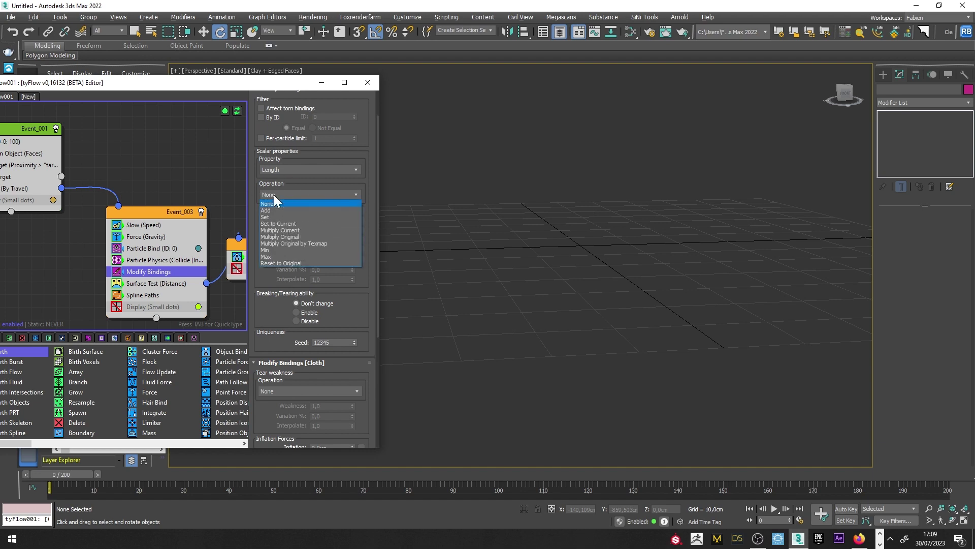
left_click(276, 231)
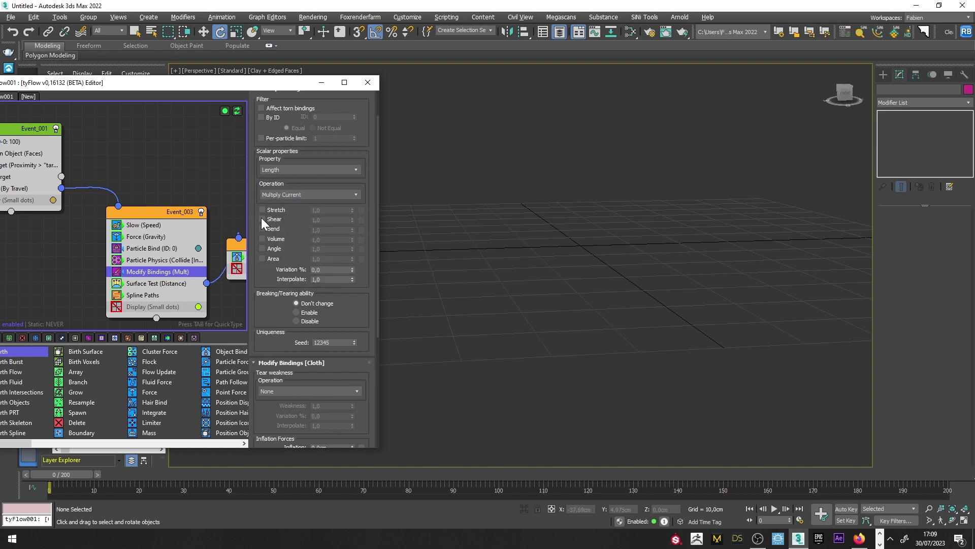
left_click(269, 211)
left_click(453, 471)
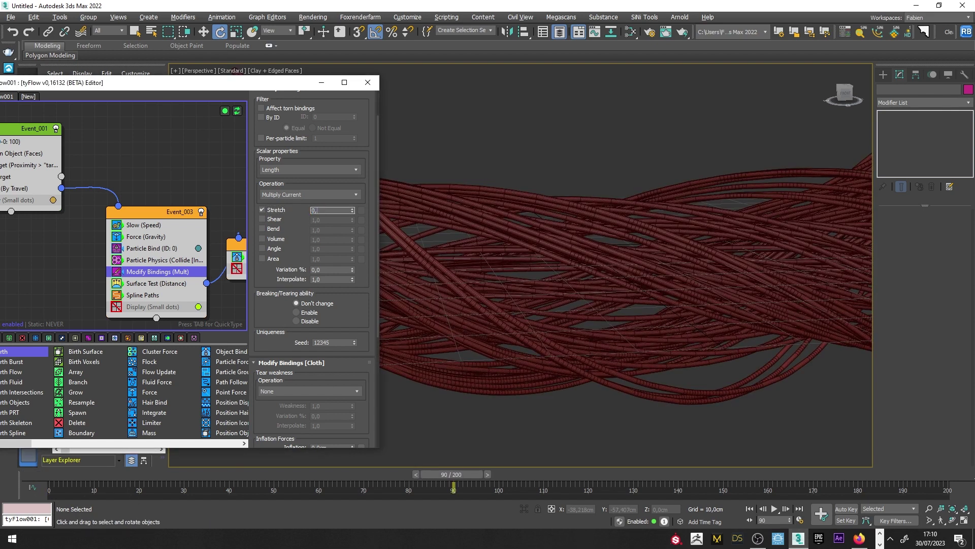
type("0,1")
key("Return")
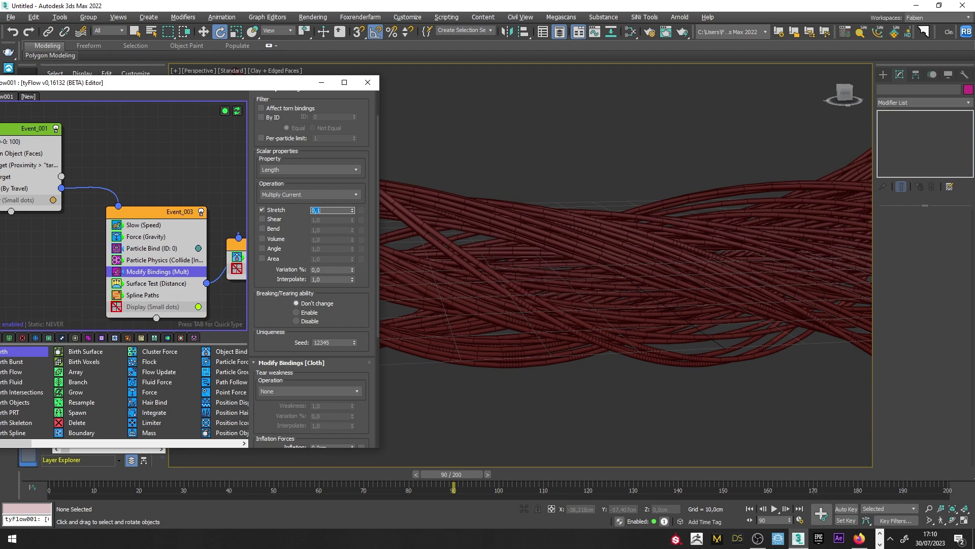
left_click(656, 301)
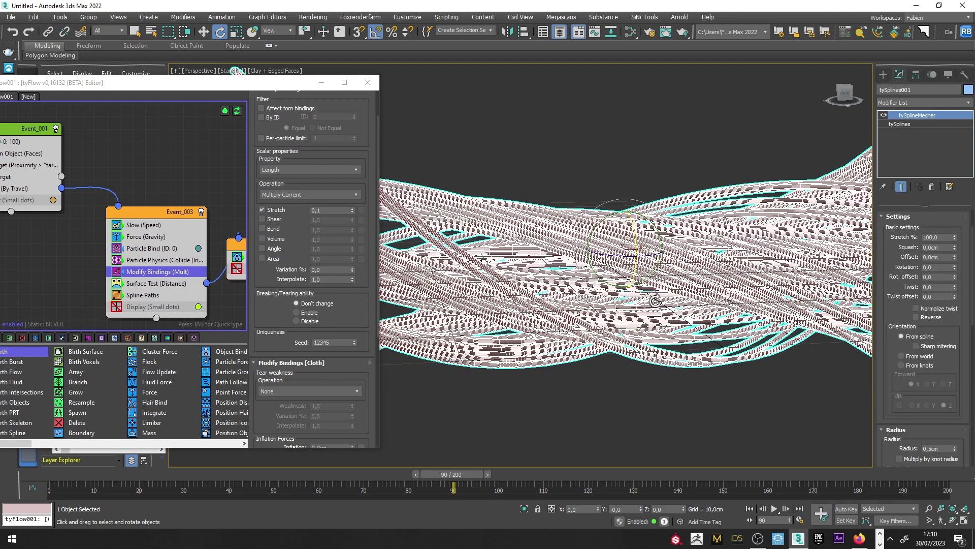
left_click(637, 81)
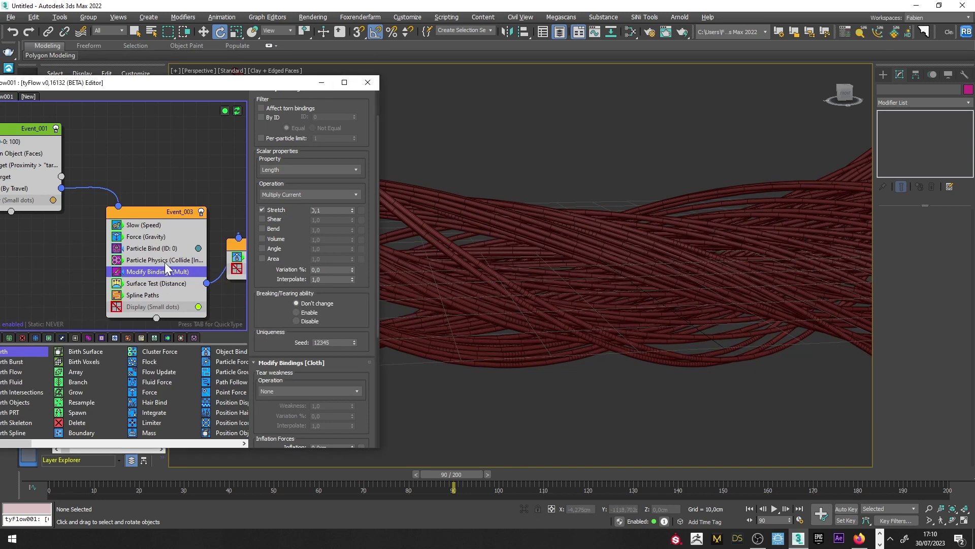
Change the Particle Physics Collide Radius in Event_003 to 0,8cm
left_click(157, 260)
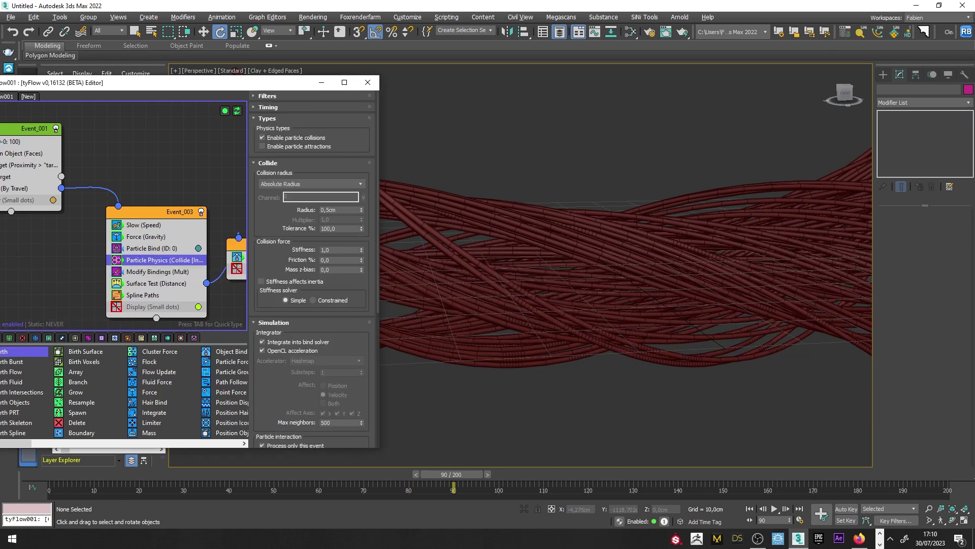
left_click(338, 210)
key("BackSpace")
type("8")
key("Return")
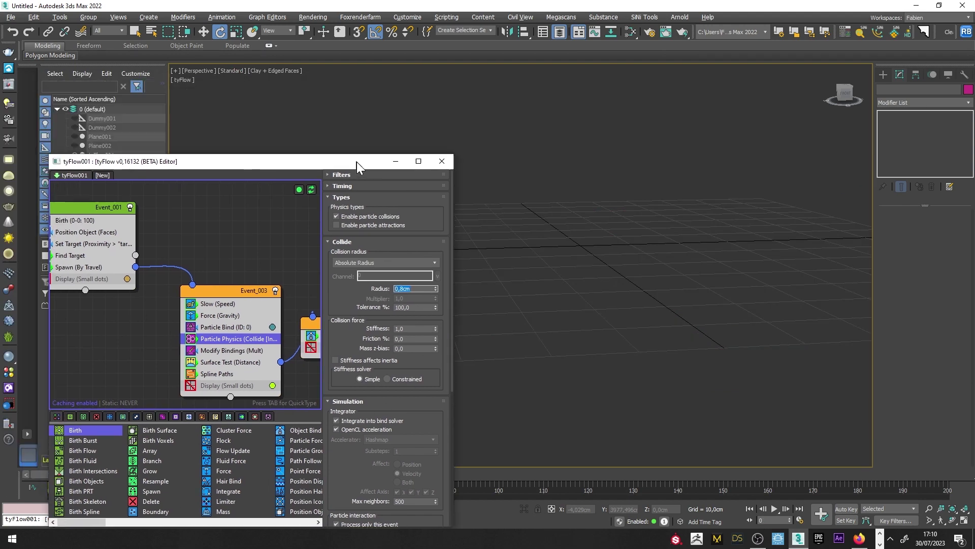
left_click_drag(357, 161, 338, 210)
Select tySplines001 and start changing its tube Radius to match 0,8cm
left_click(86, 164)
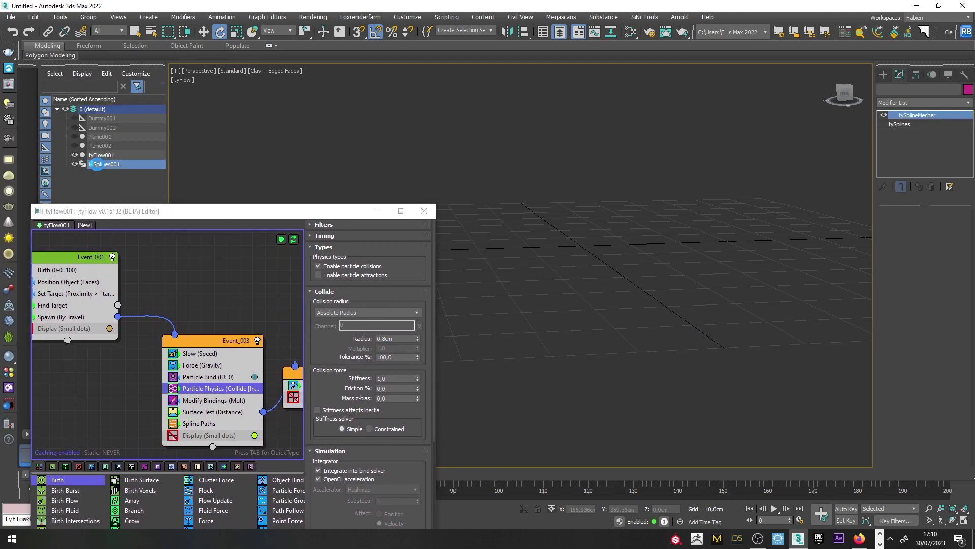
left_click_drag(253, 207, 257, 134)
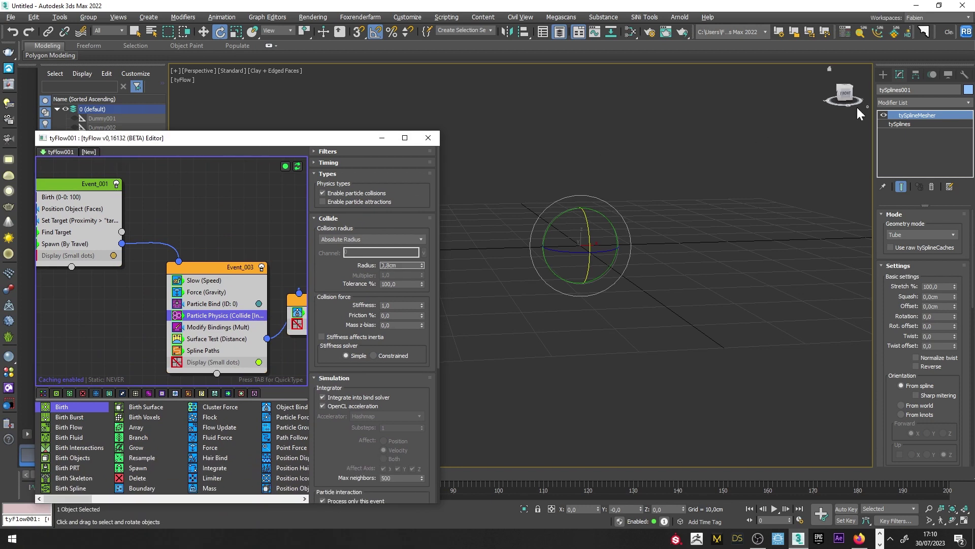
left_click(909, 351)
scroll(897, 361, "down", 5)
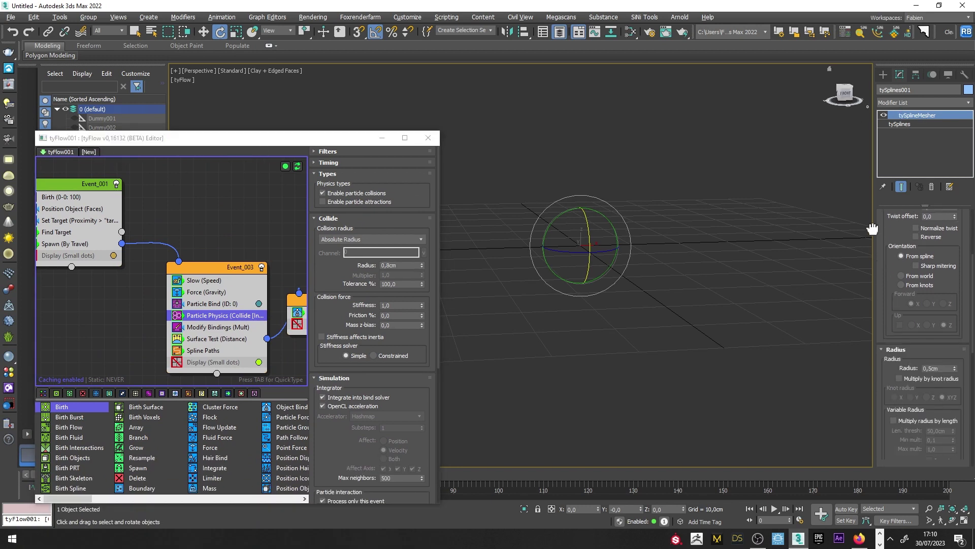
left_click(945, 345)
key("BackSpace")
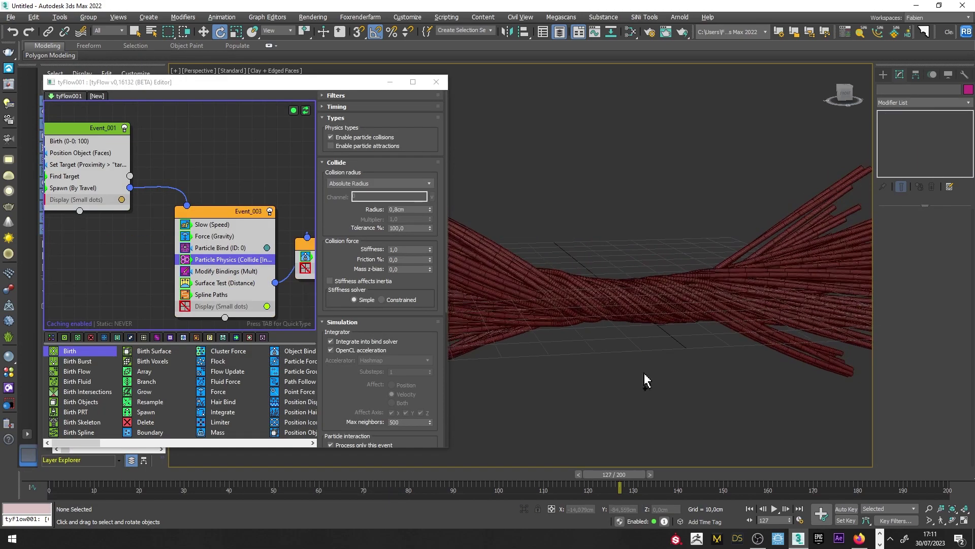
middle_click_drag(704, 413, 638, 383, "alt")
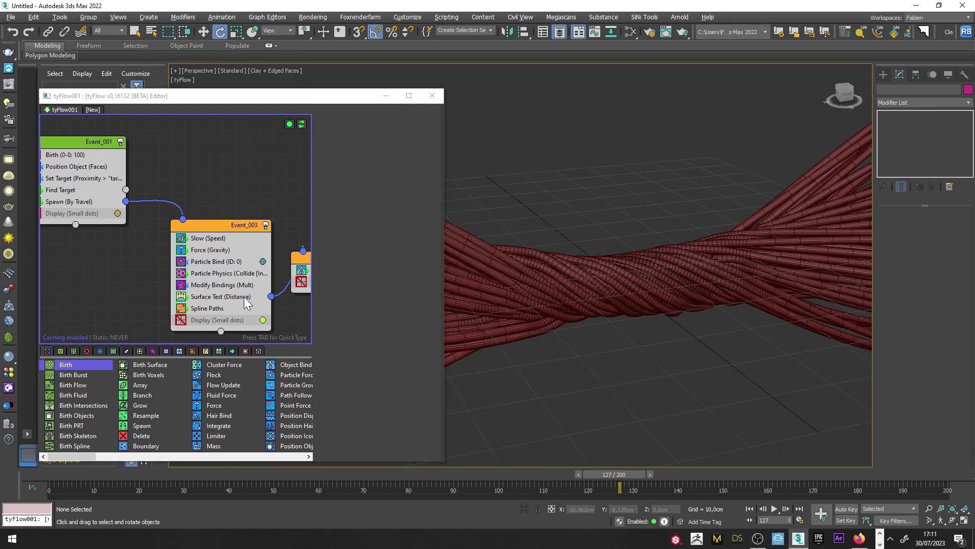
left_click_drag(295, 94, 279, 200)
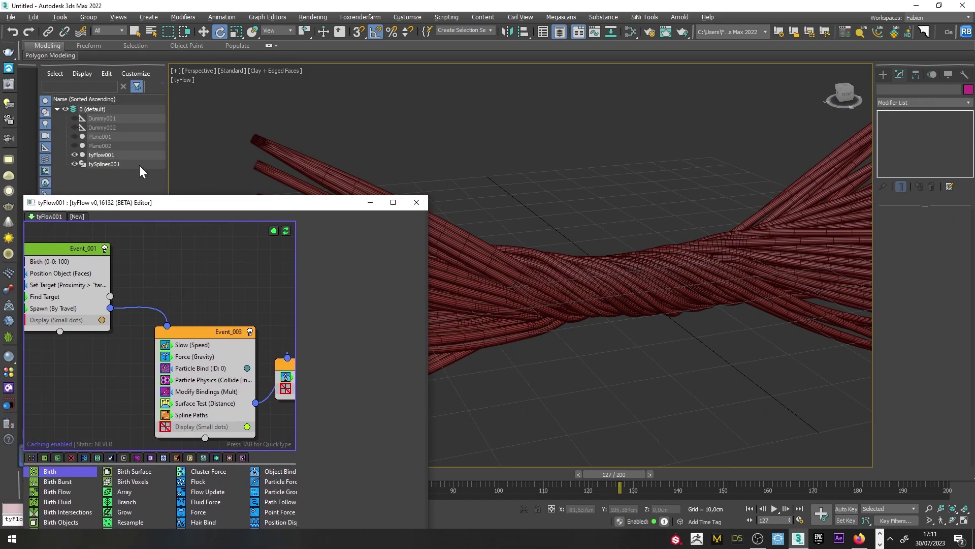
left_click(117, 163)
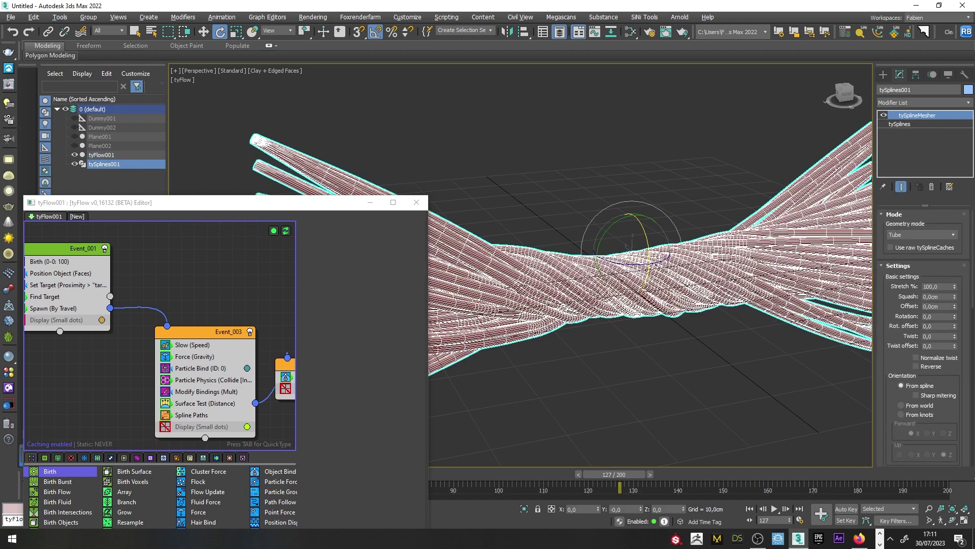
scroll(962, 404, "down", 6)
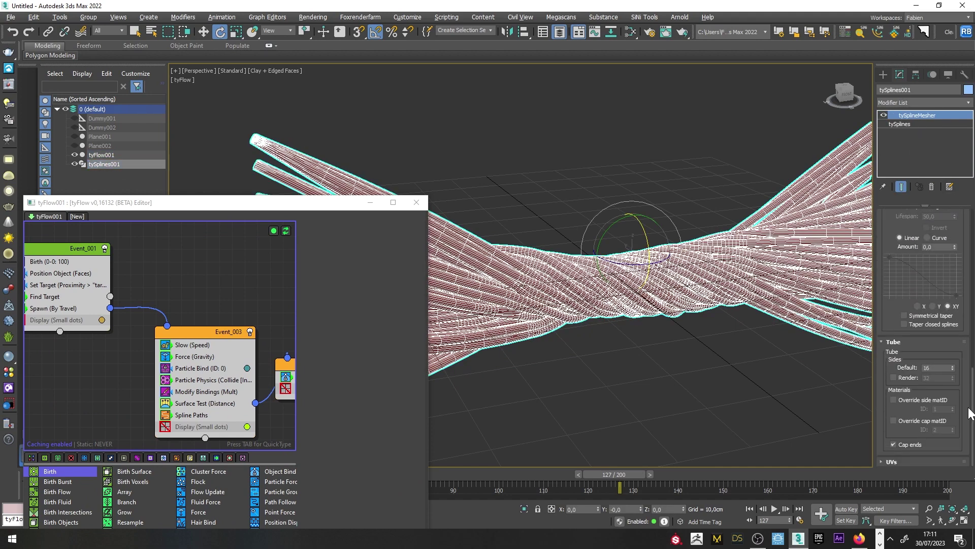
left_click(891, 461)
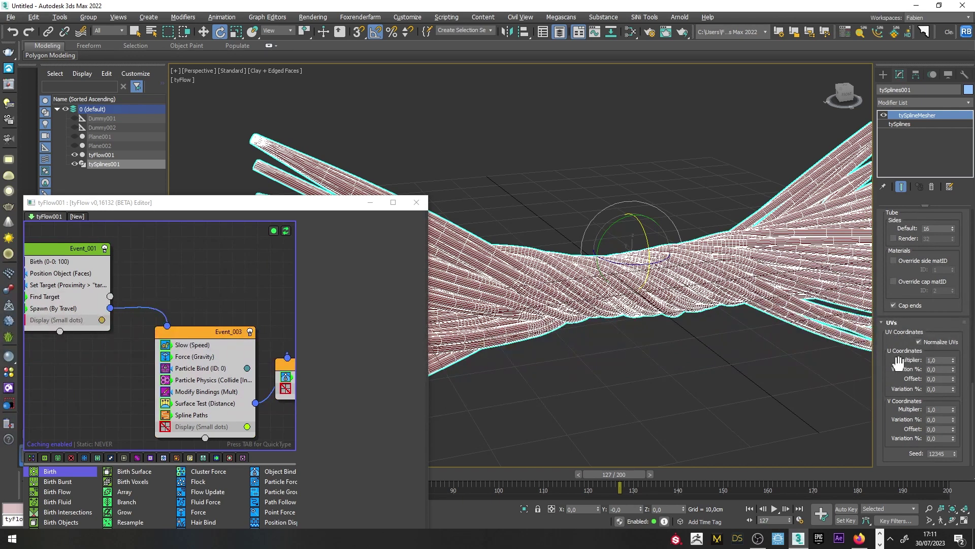
left_click(654, 348)
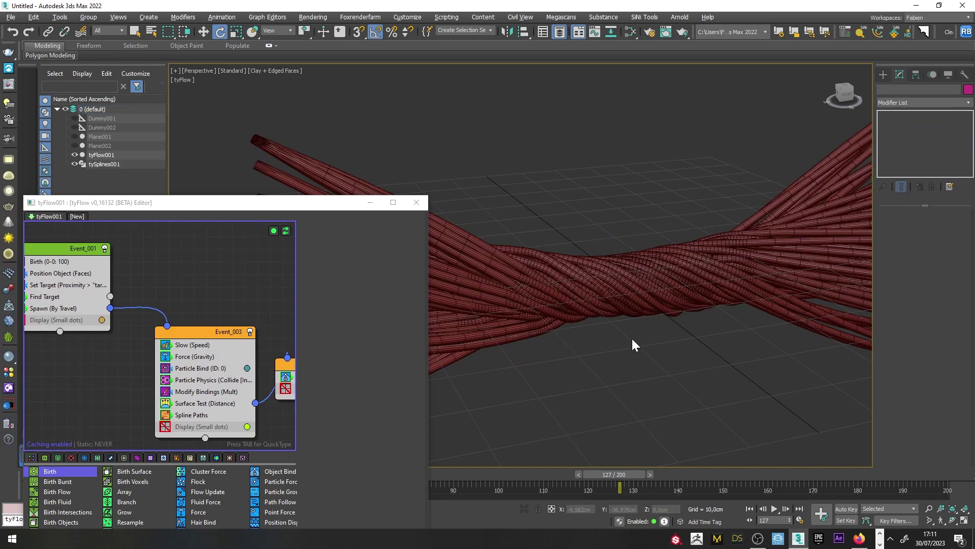
middle_click_drag(630, 338, 620, 340, "alt")
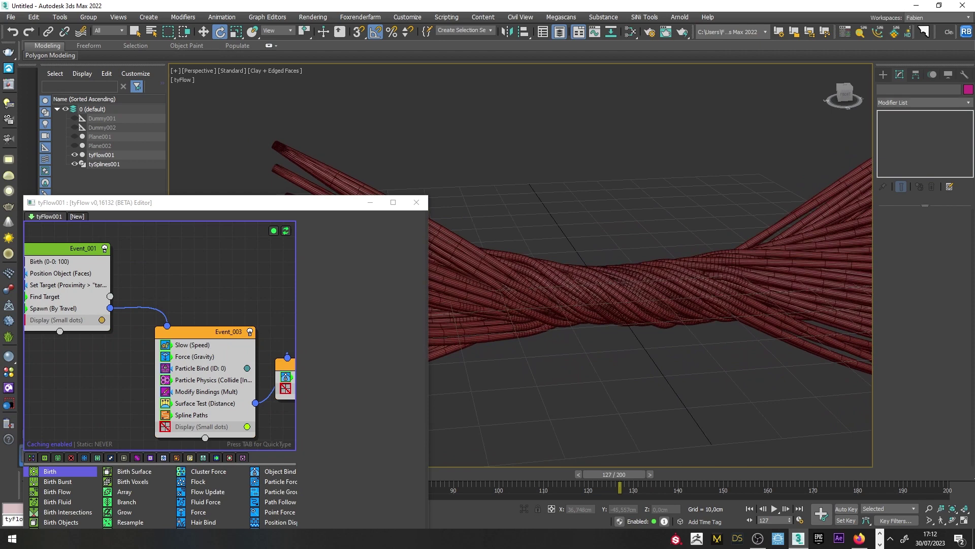